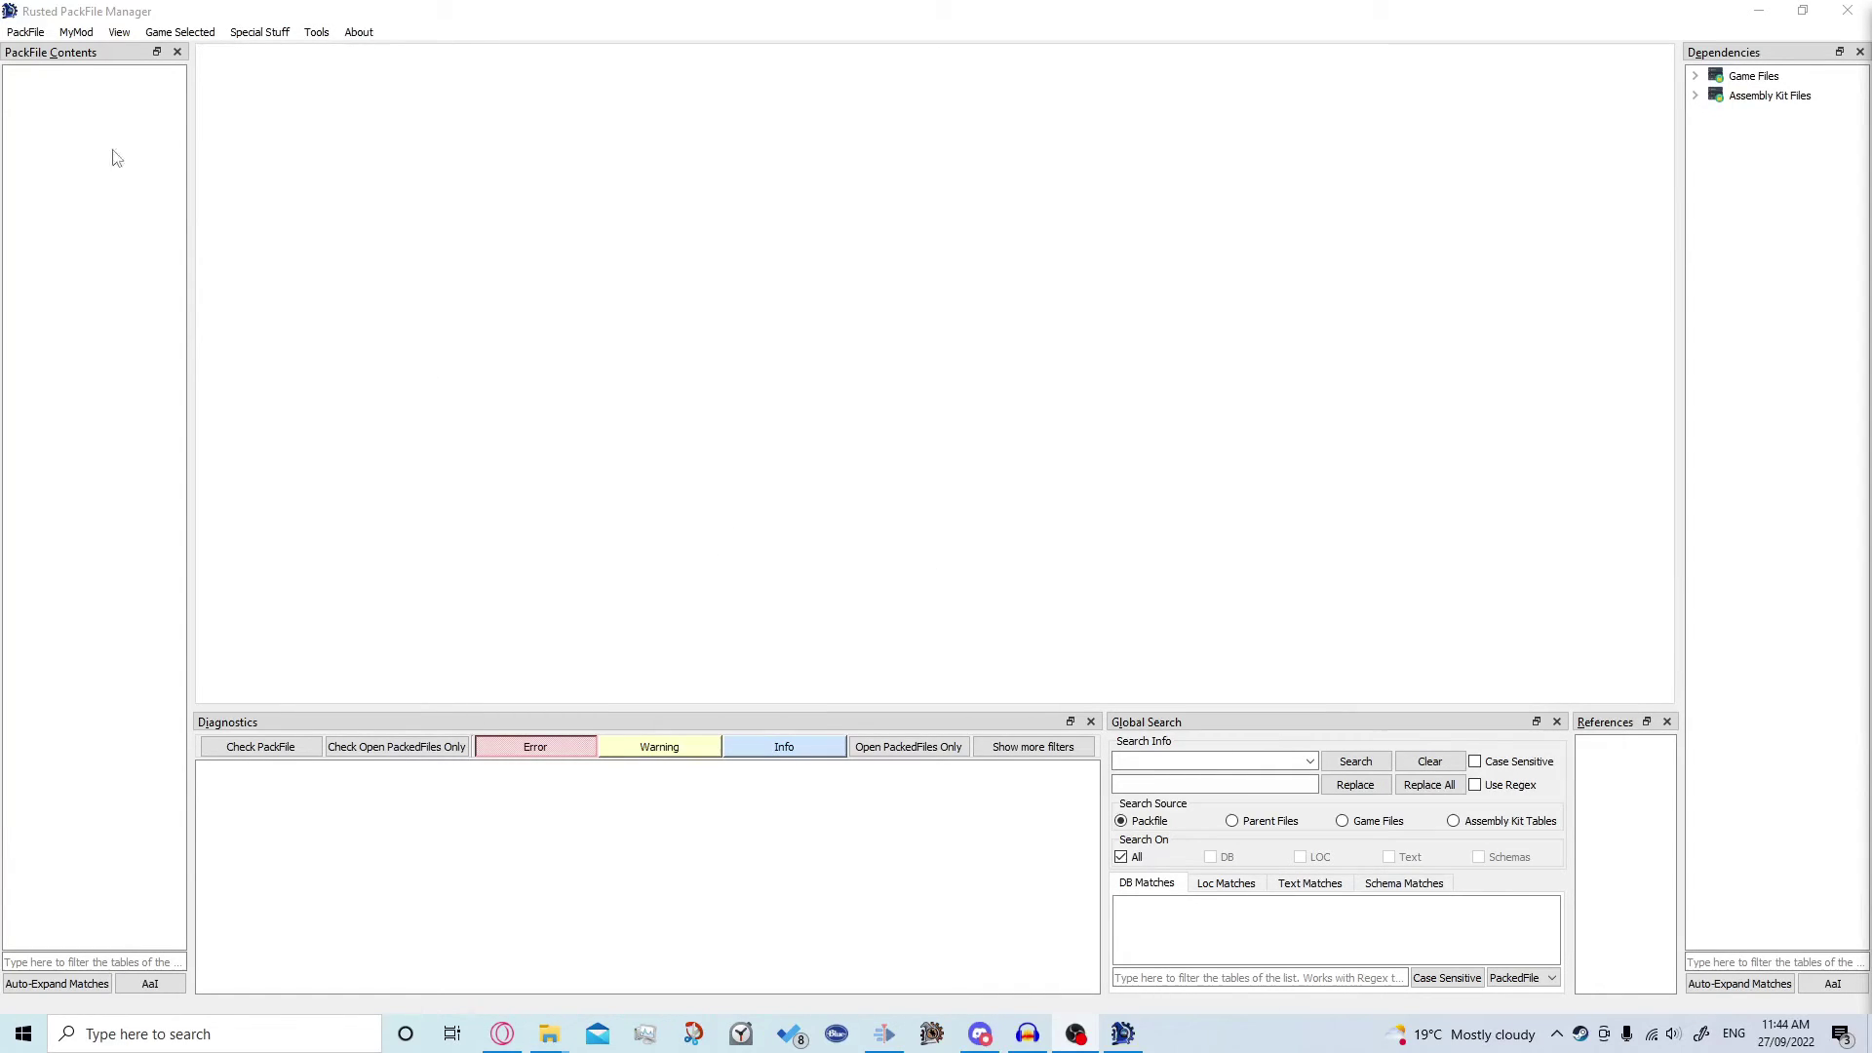
# Open data.pack from the data folder of Total War WARHAMMER III in the SteamLibrary on New Volume (E:)
pyautogui.click(30, 32)
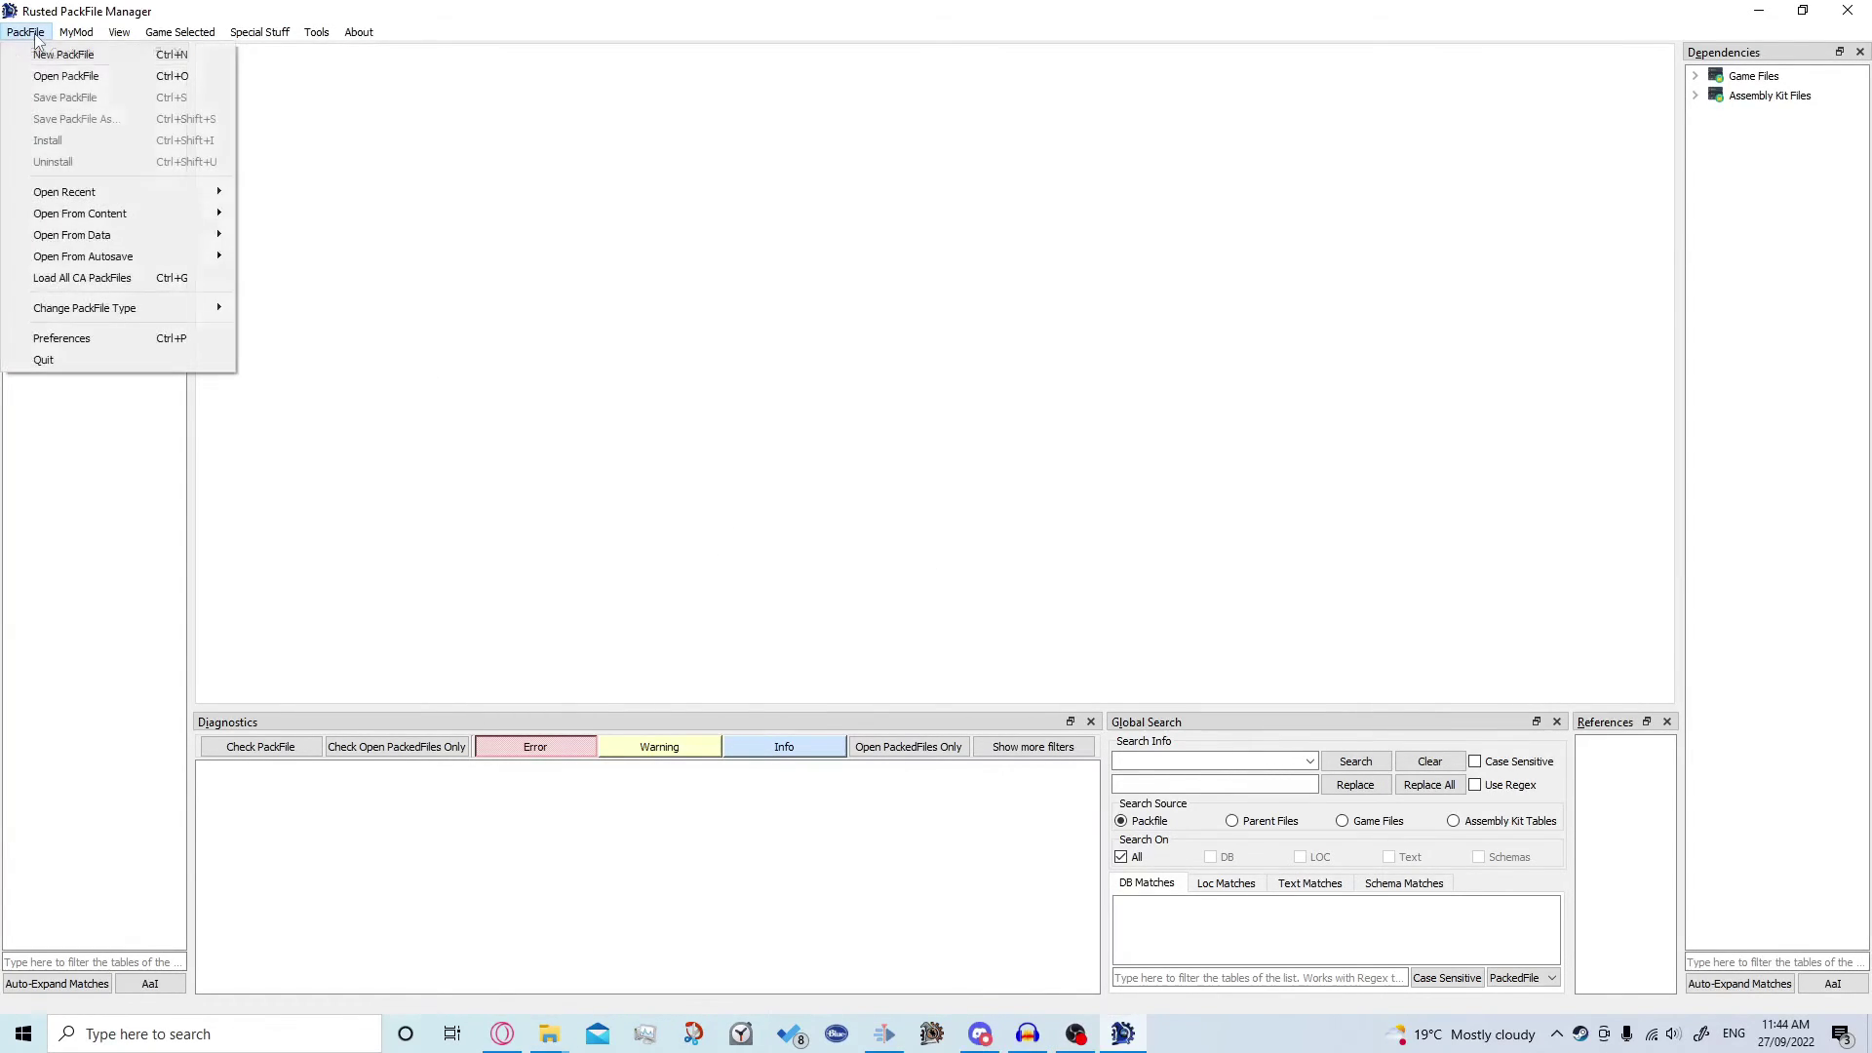
pyautogui.click(64, 76)
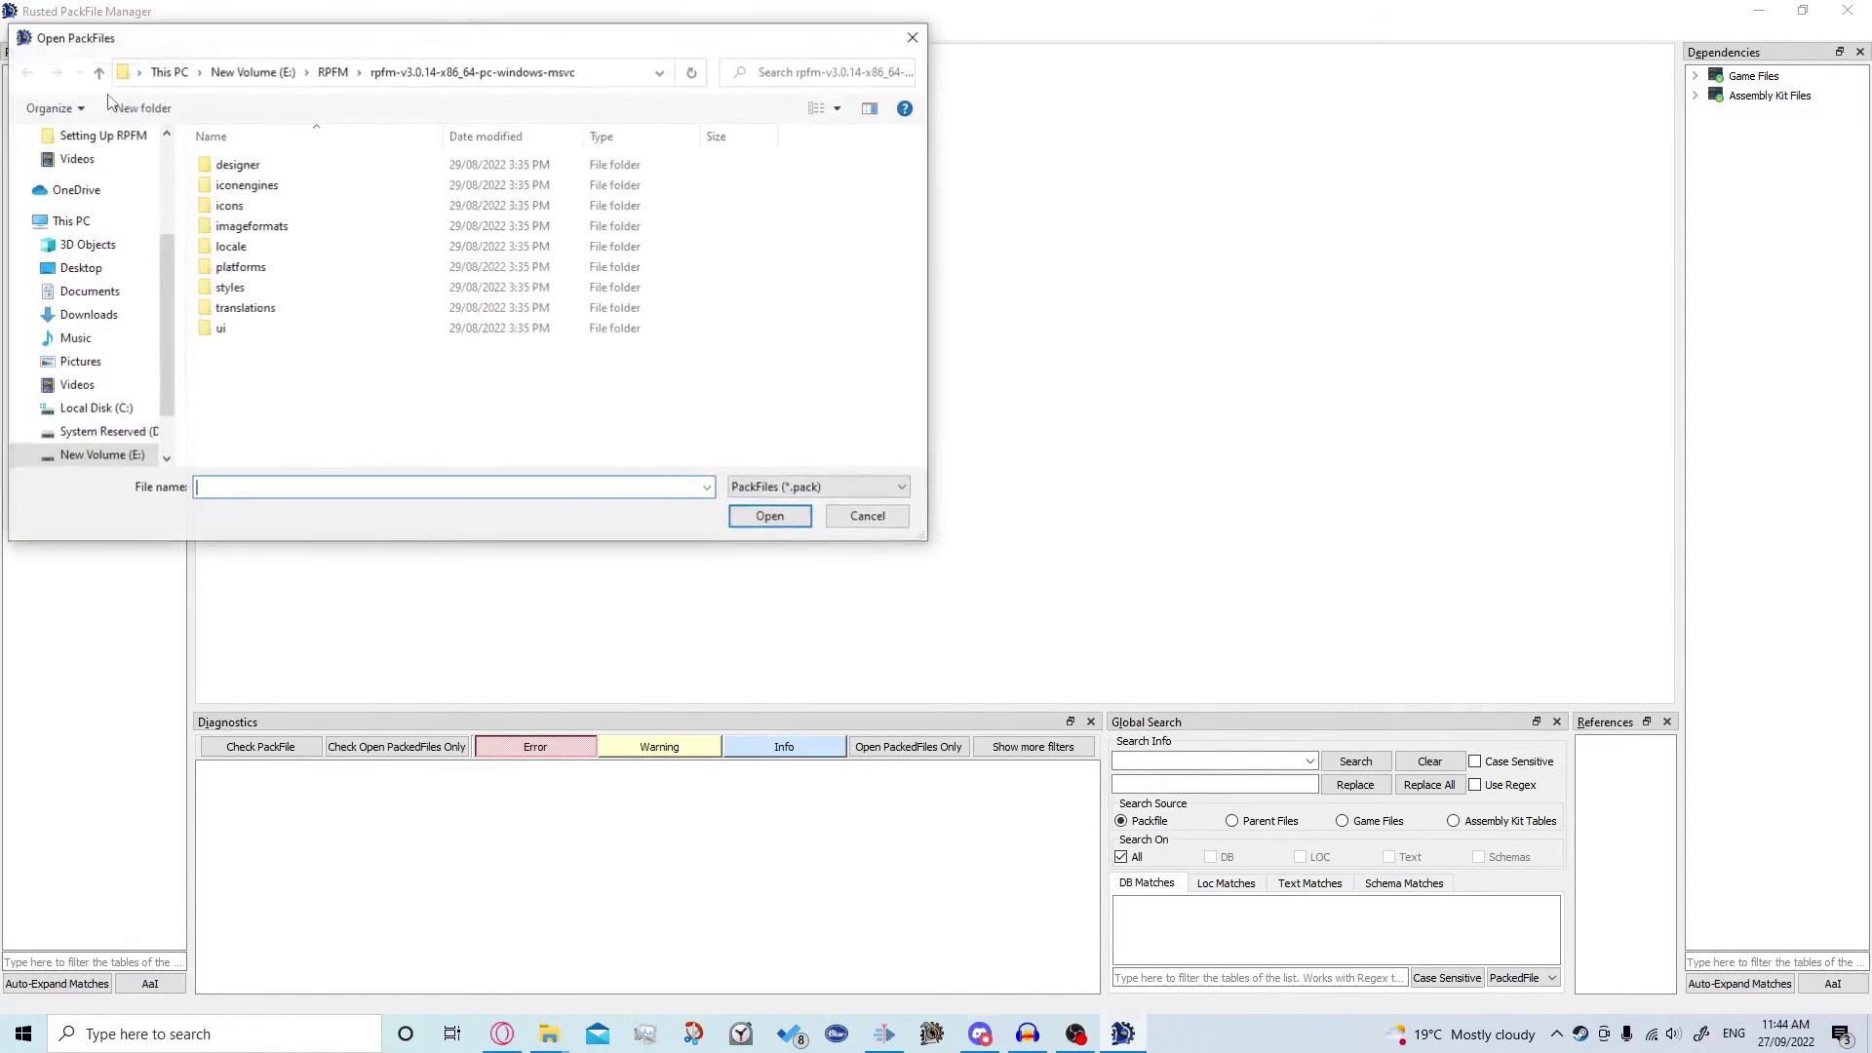
pyautogui.click(253, 72)
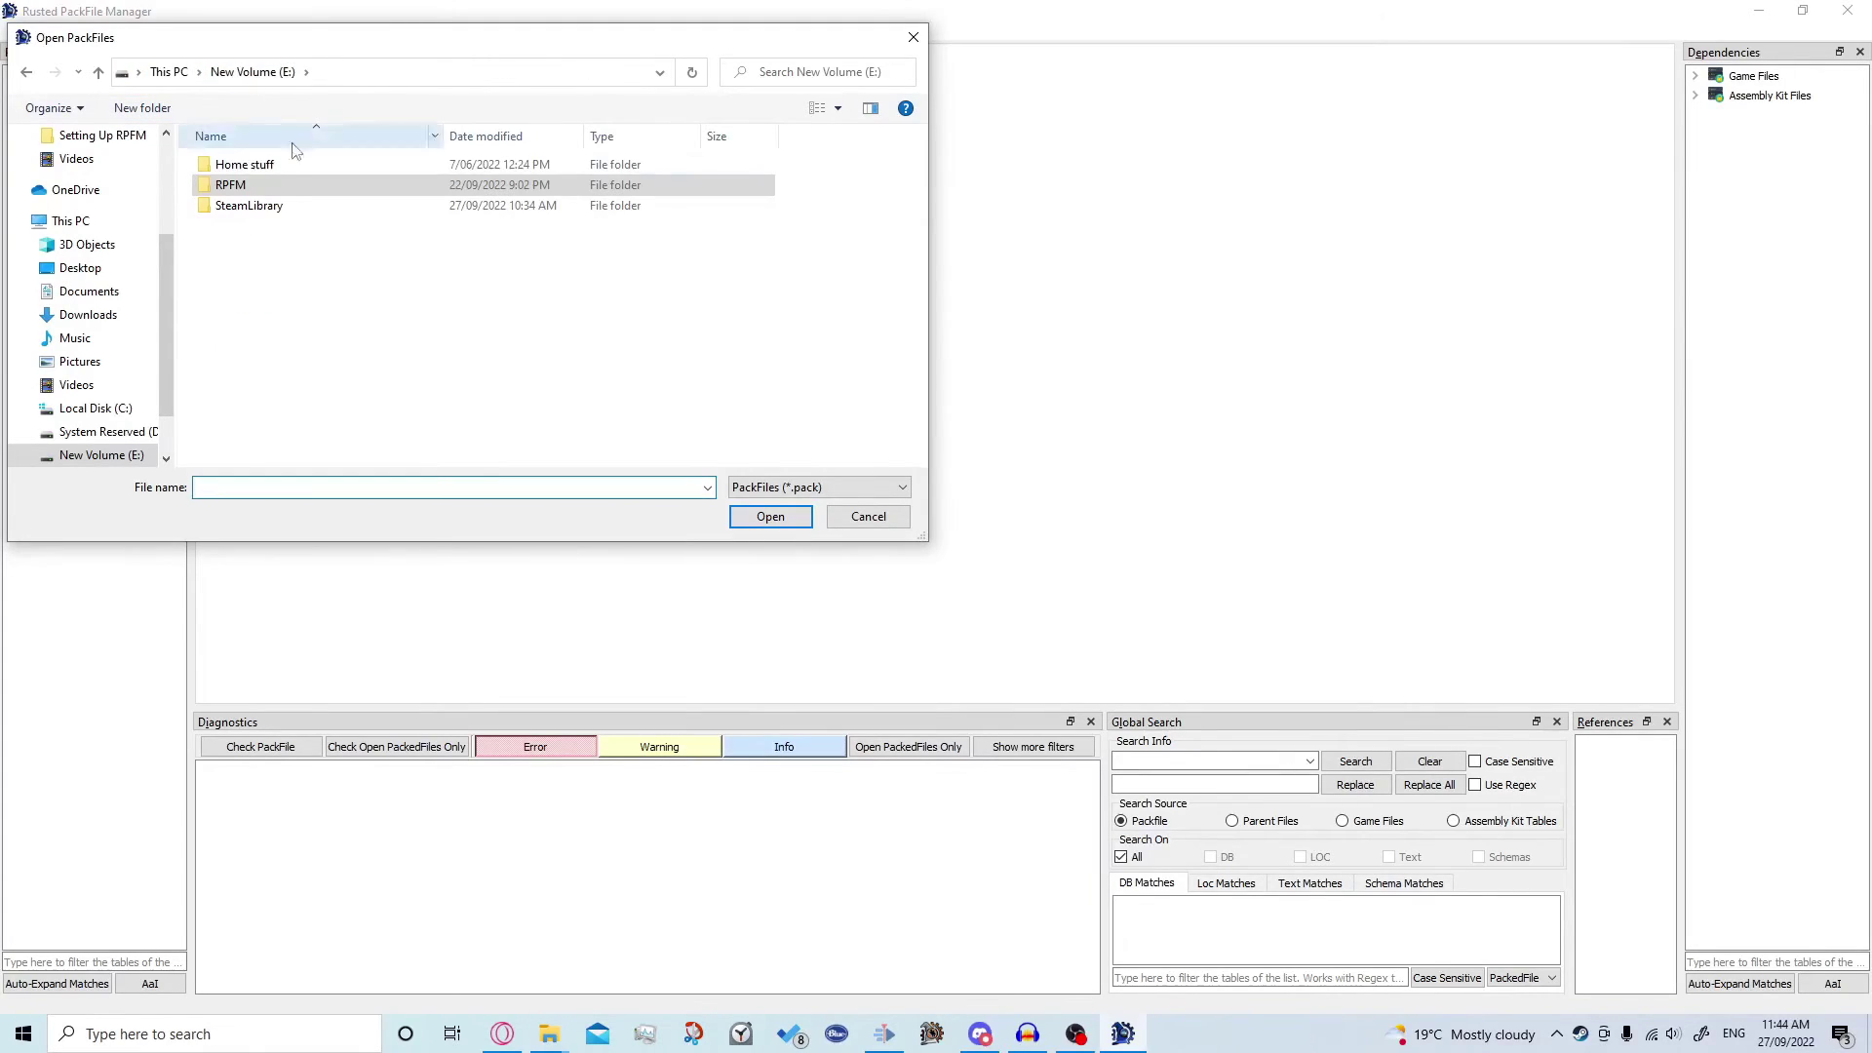
pyautogui.doubleClick(265, 209)
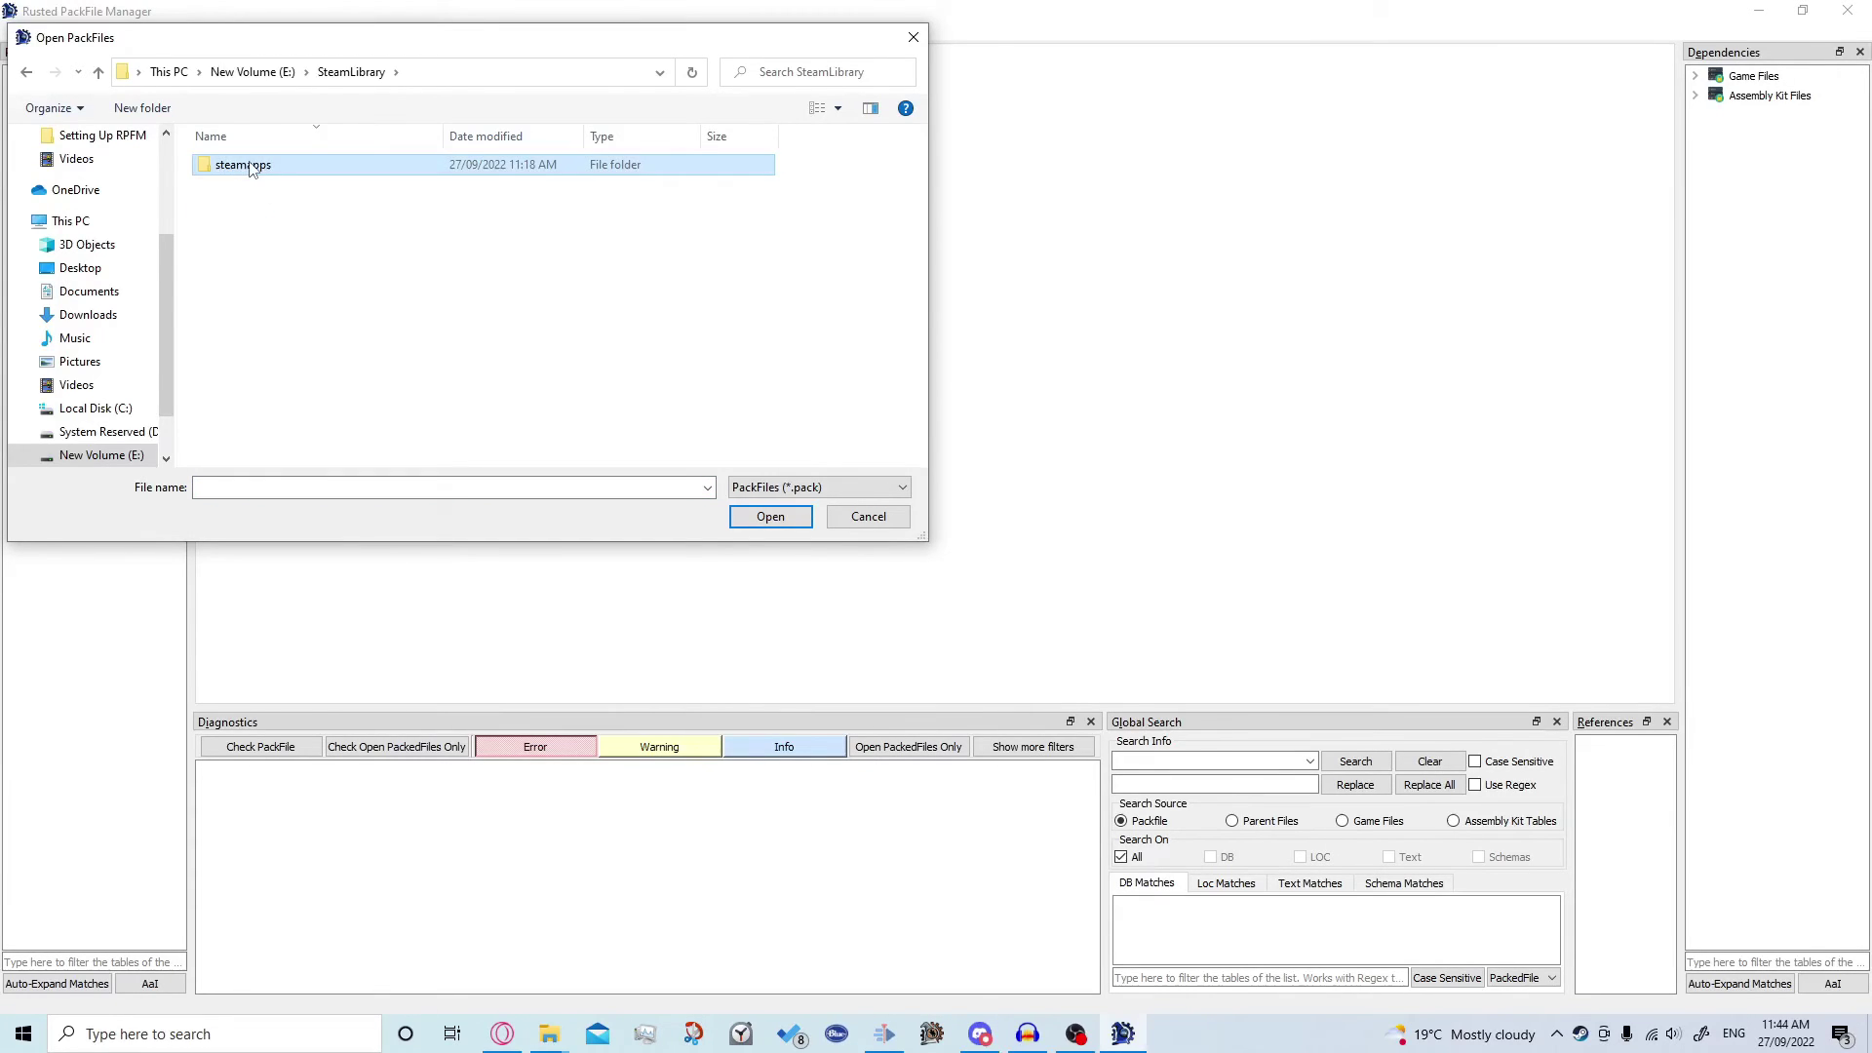
pyautogui.doubleClick(249, 166)
pyautogui.doubleClick(250, 166)
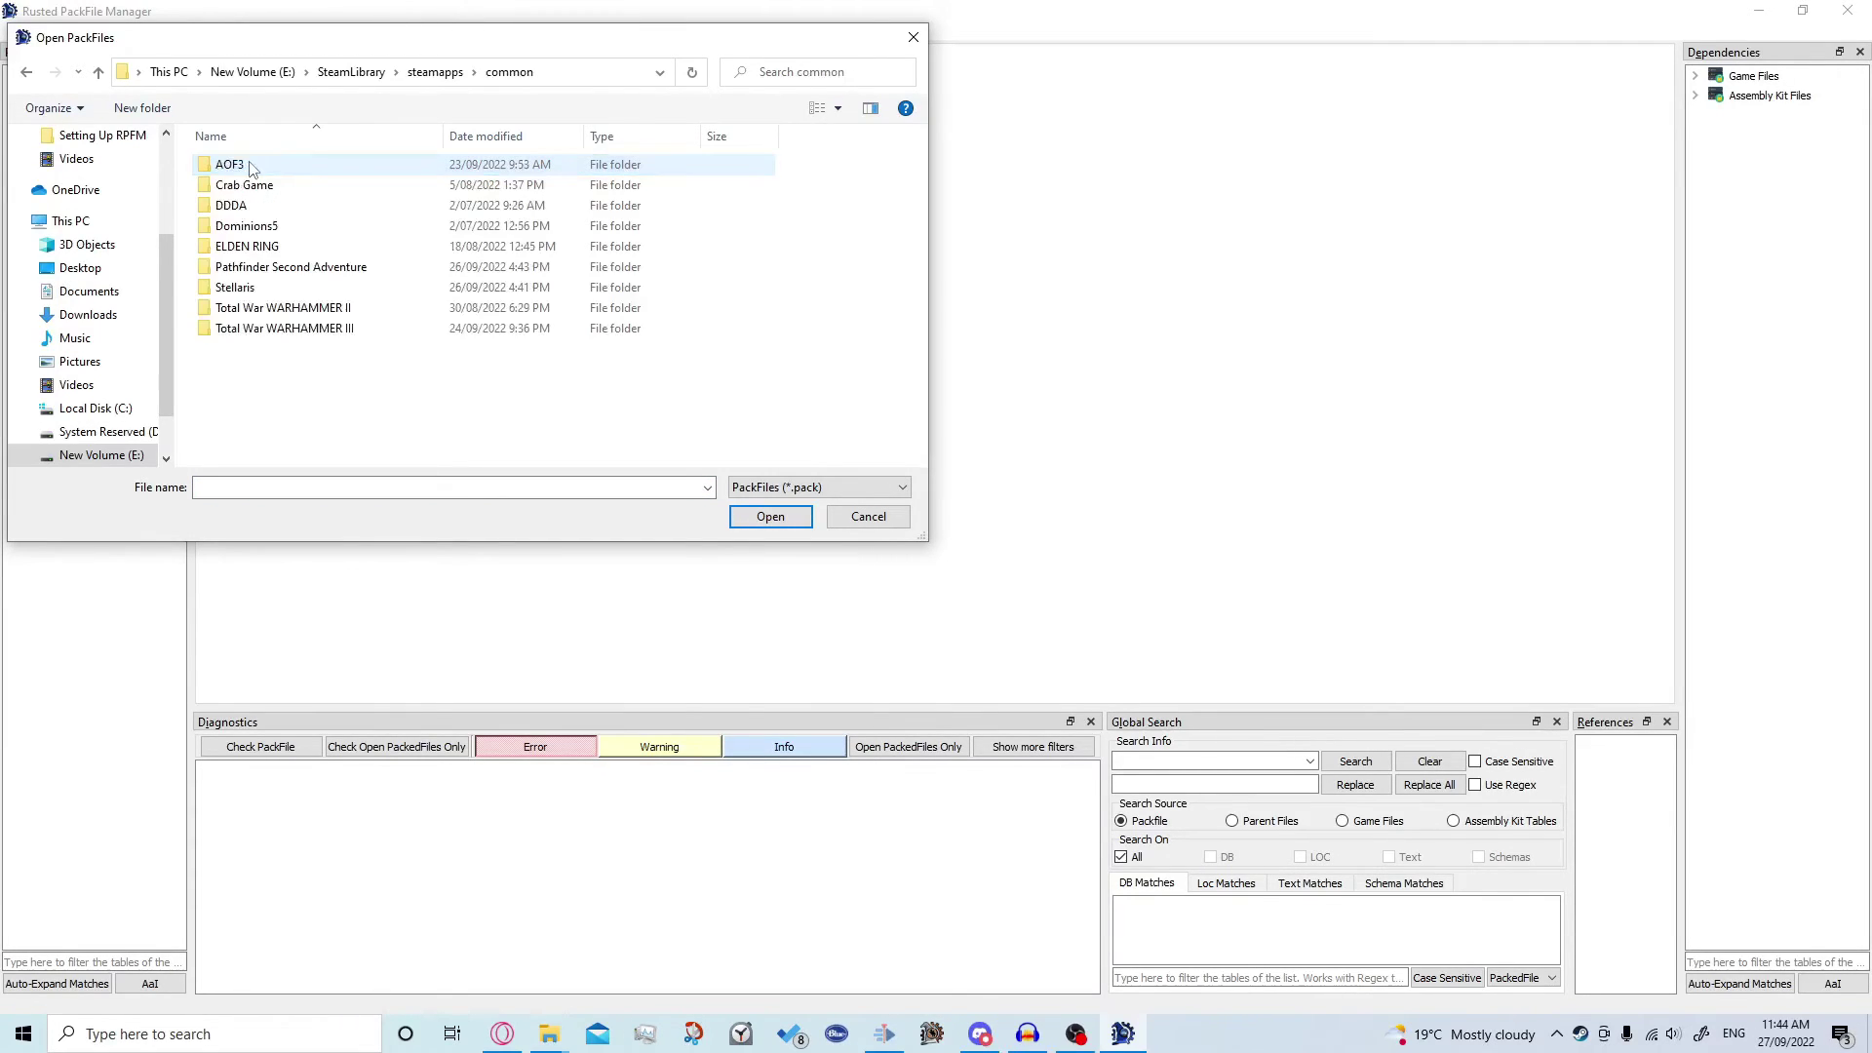
pyautogui.doubleClick(290, 329)
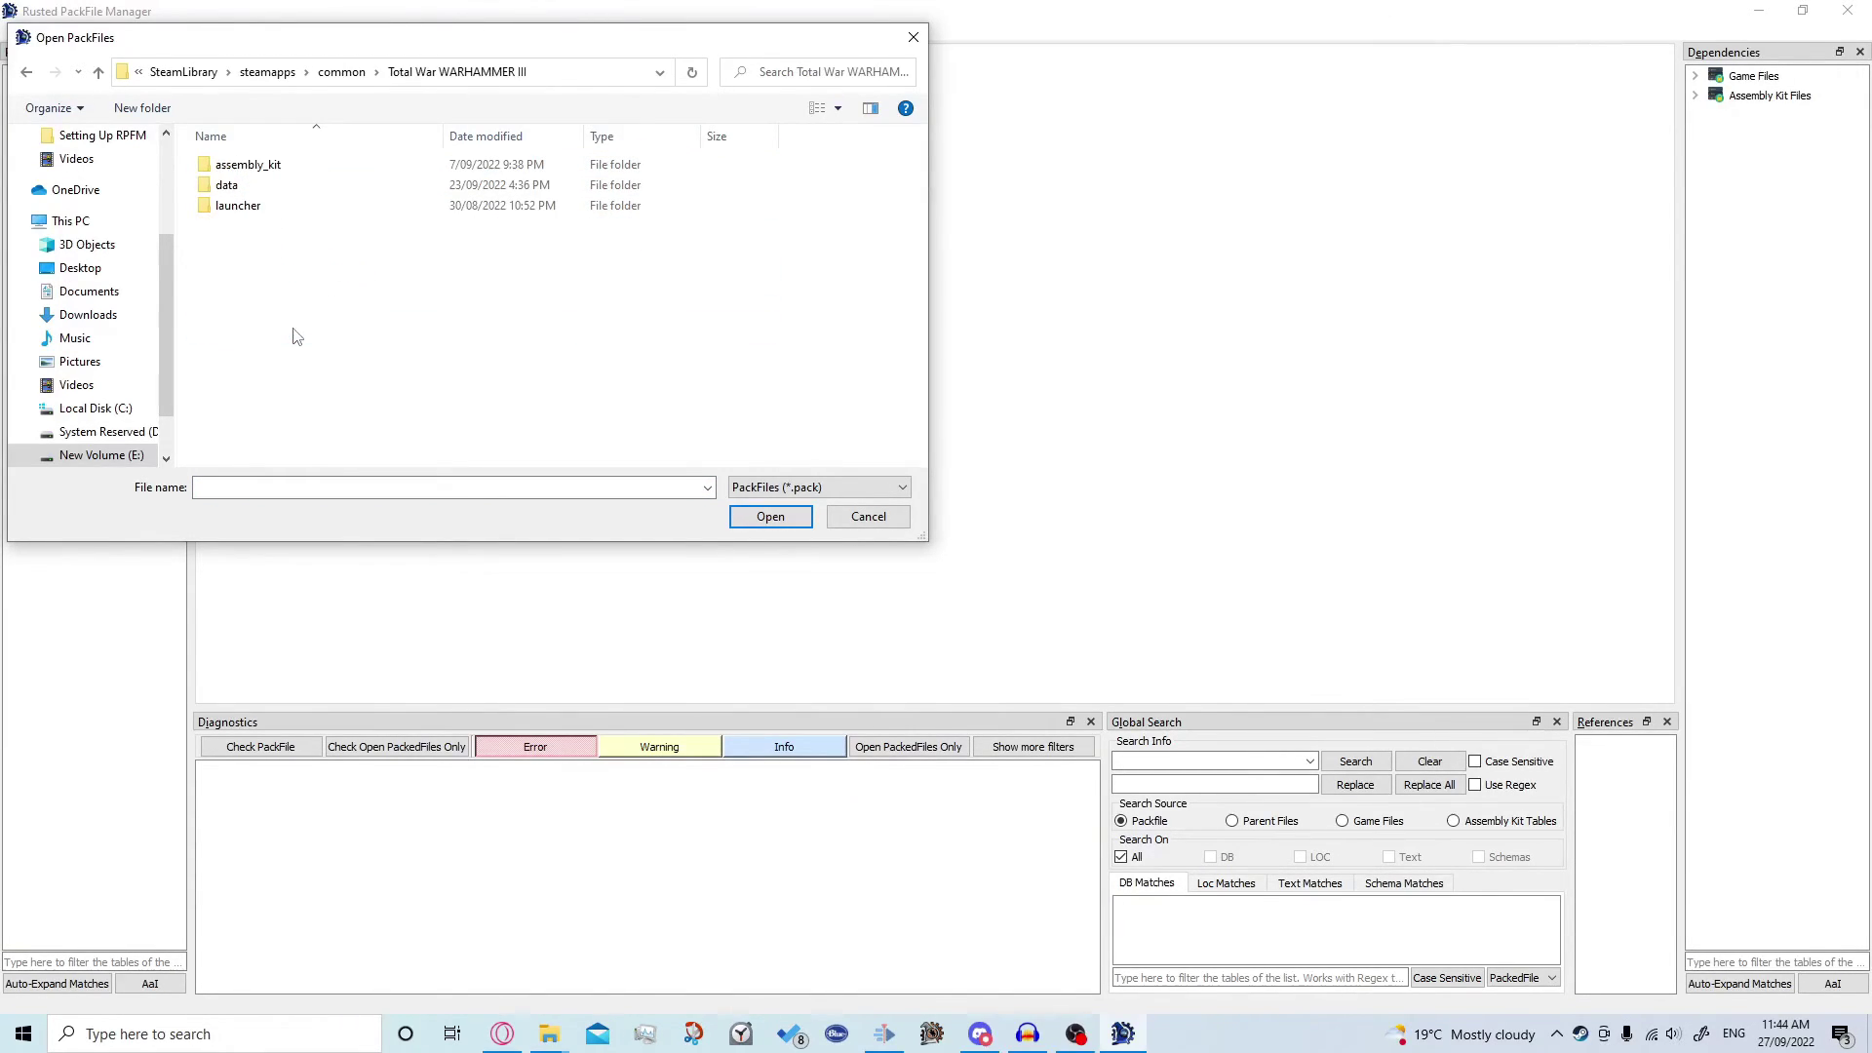
pyautogui.doubleClick(271, 186)
pyautogui.scroll(-20, 368, 223)
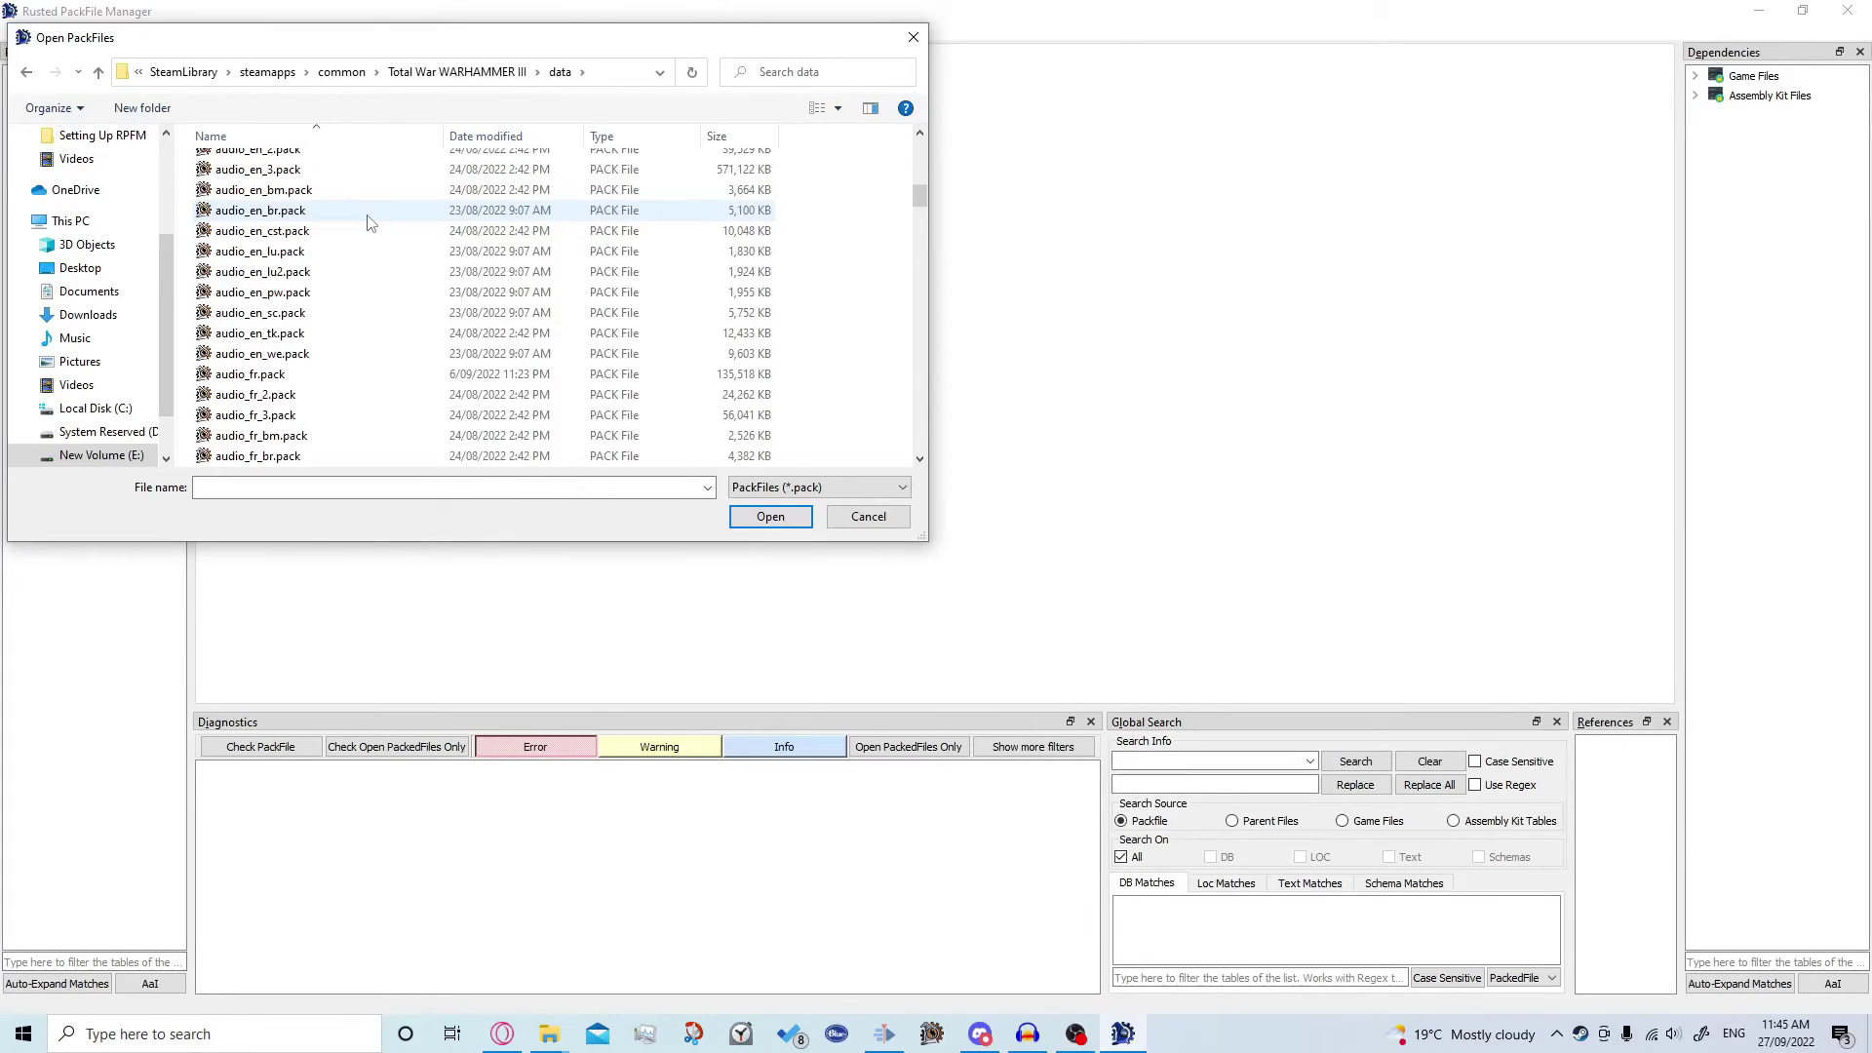
pyautogui.scroll(-18, 368, 222)
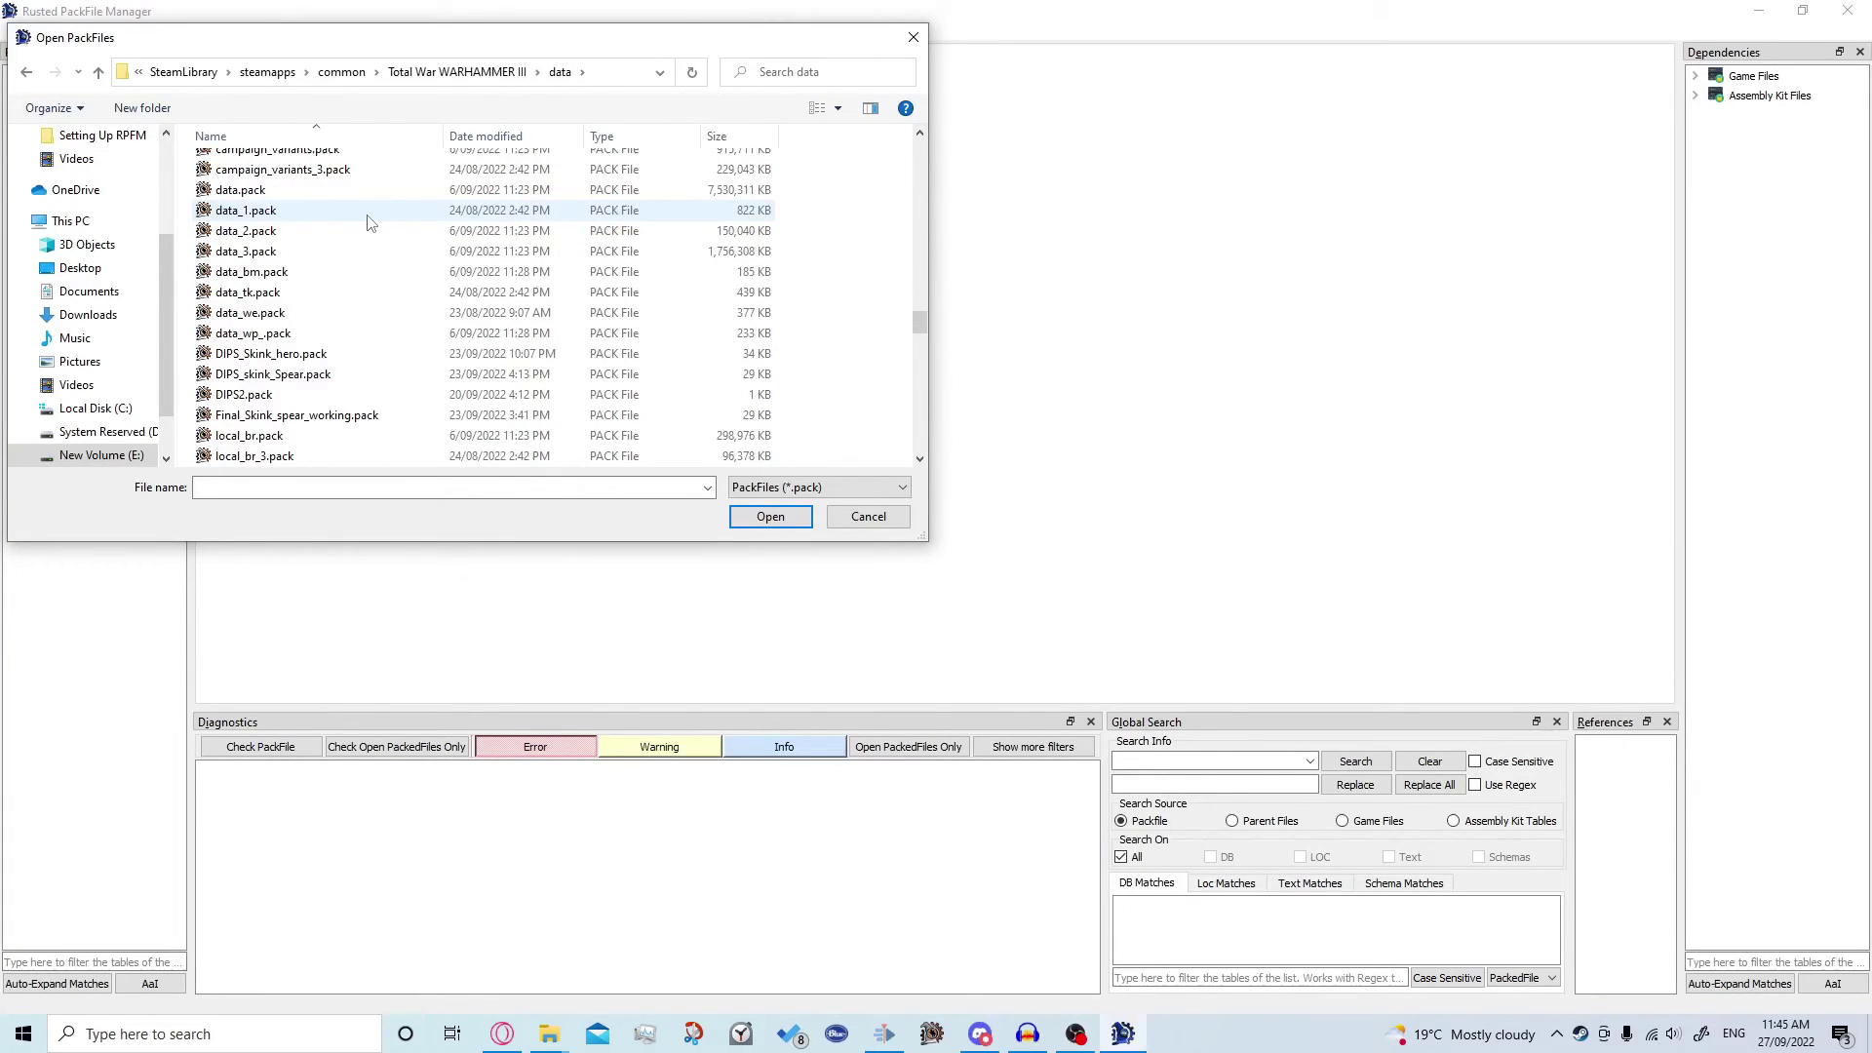
pyautogui.click(258, 193)
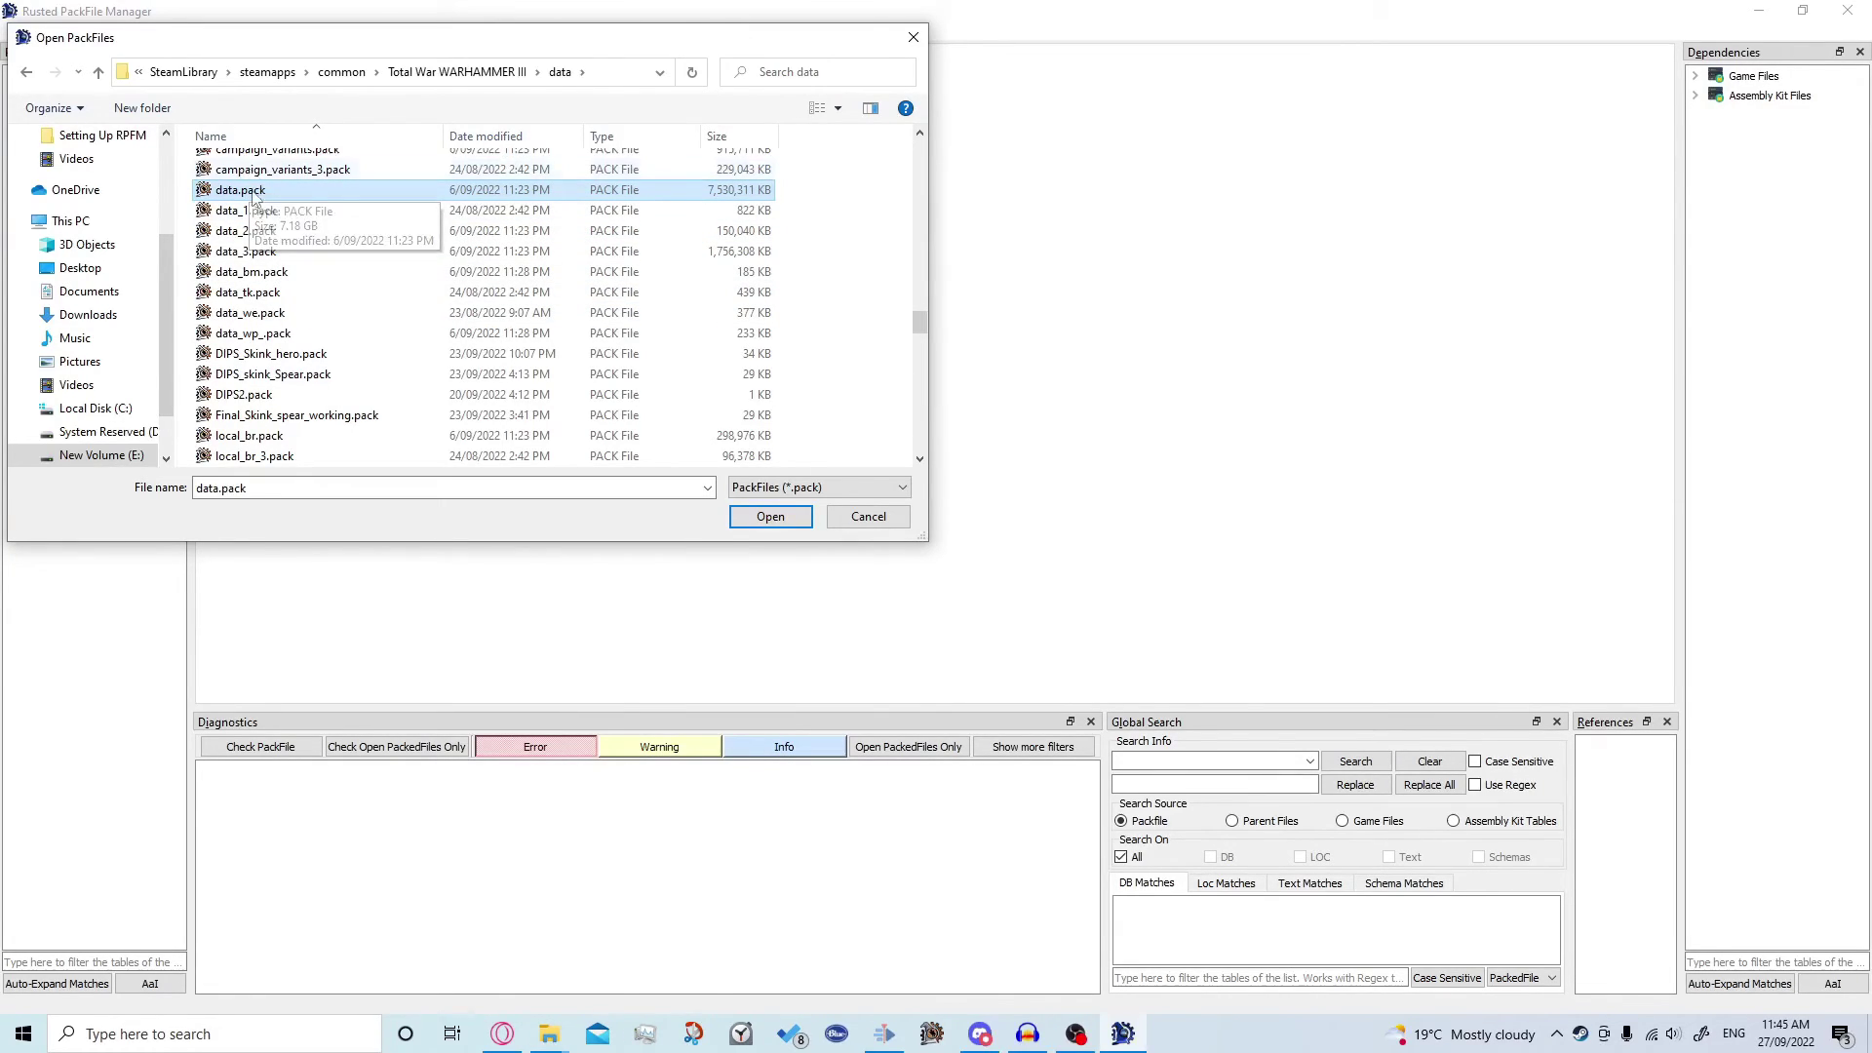
pyautogui.press('Return')
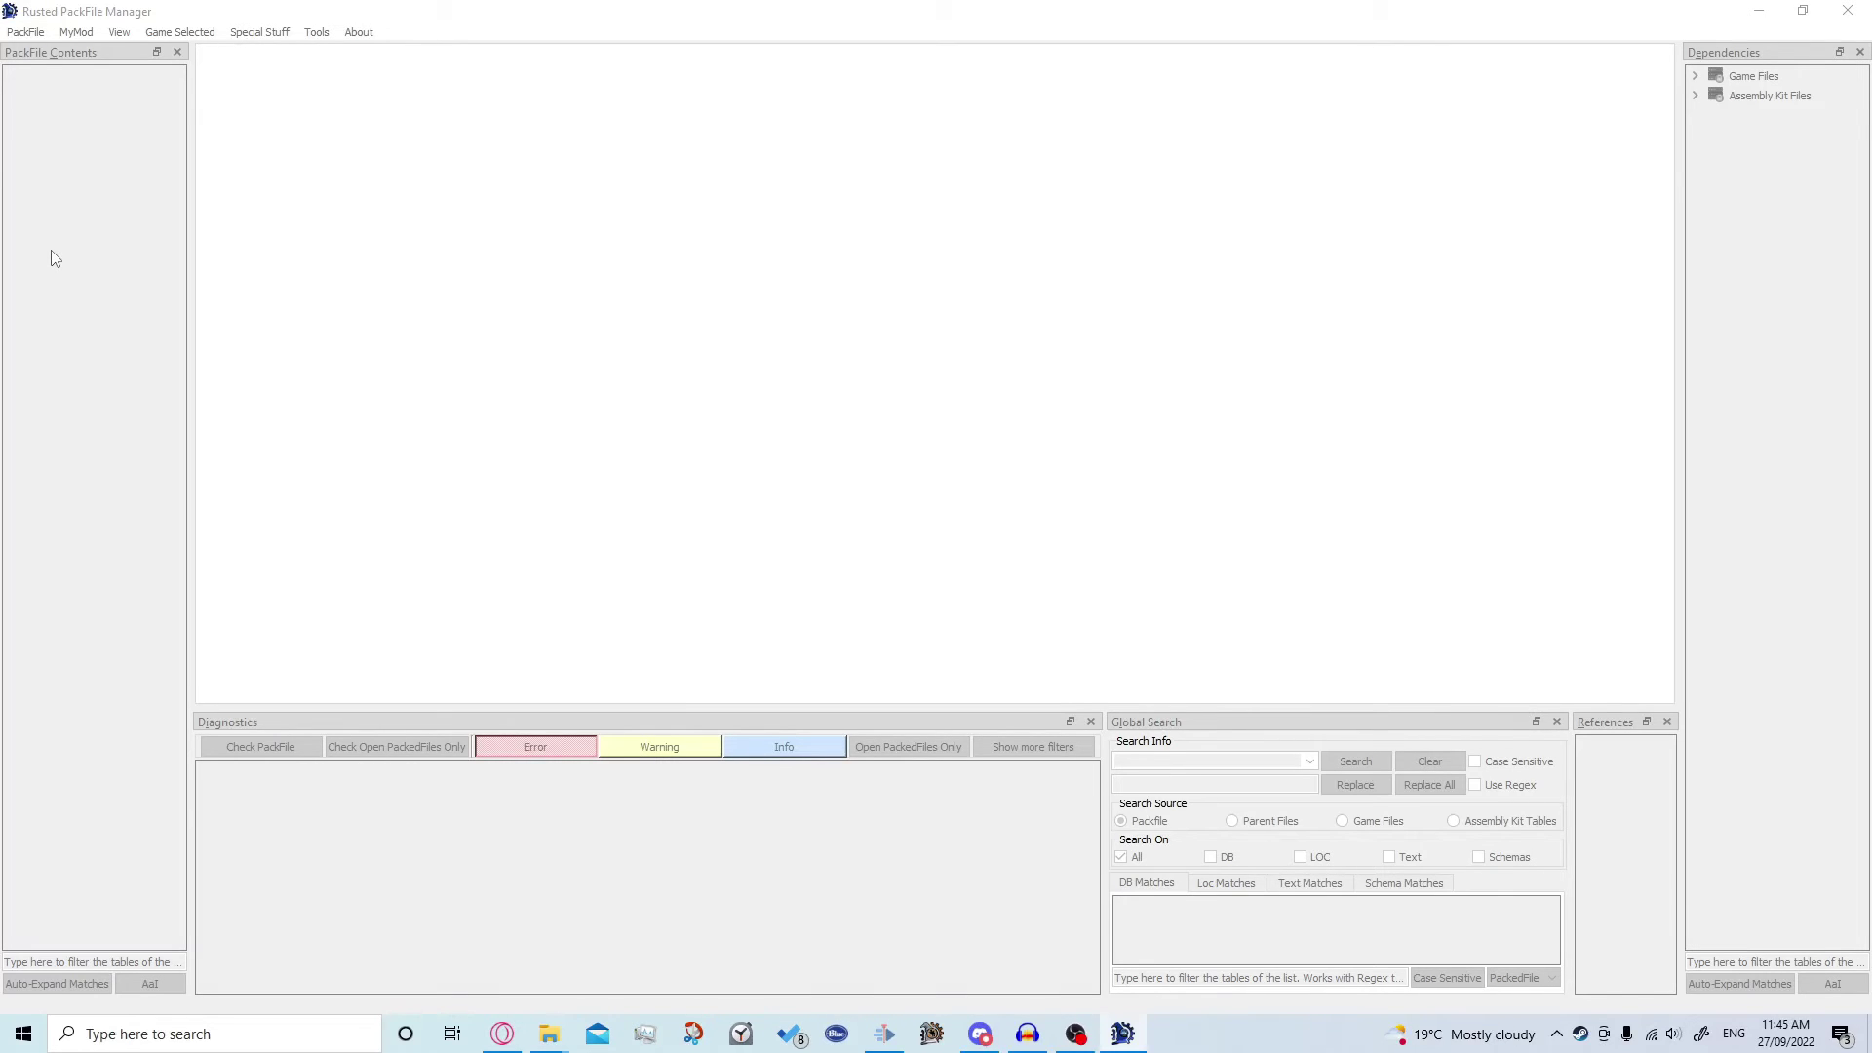
# Expand Game Files in the dependencies and look over its folders
pyautogui.click(13, 77)
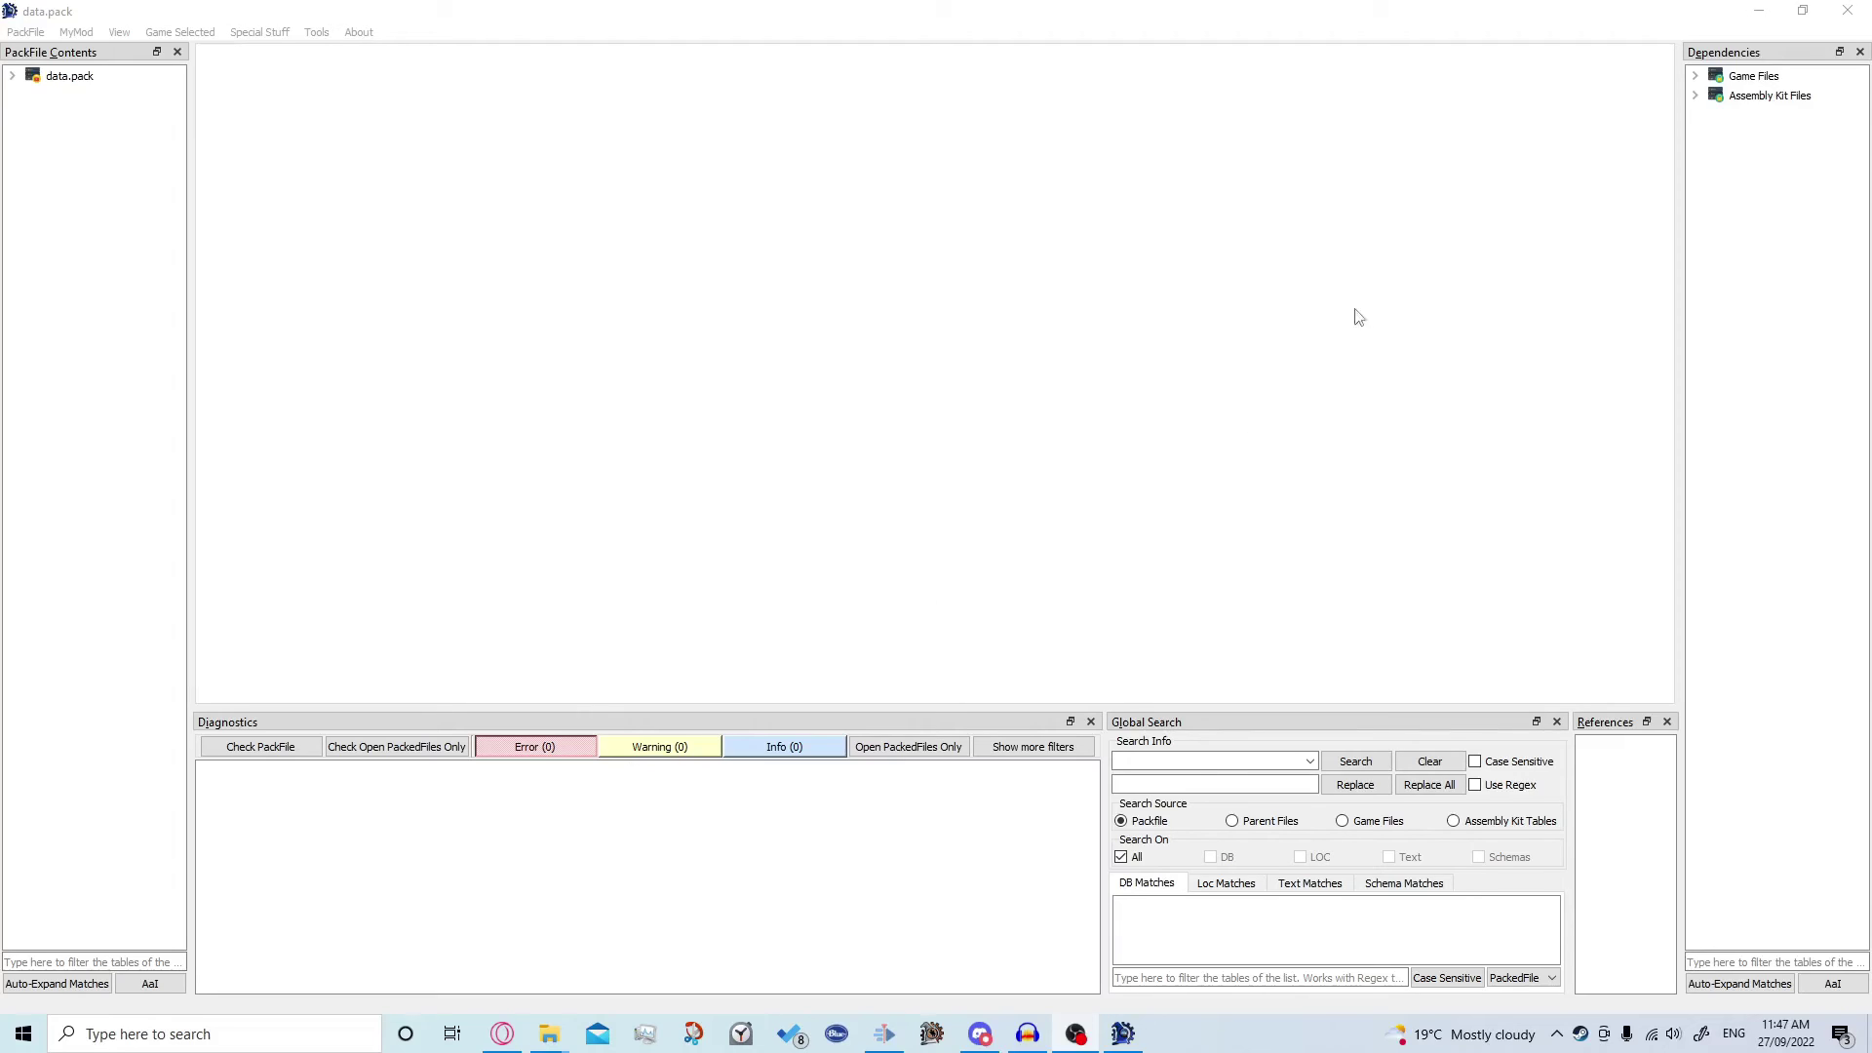
pyautogui.click(1693, 78)
pyautogui.scroll(-2, 1797, 283)
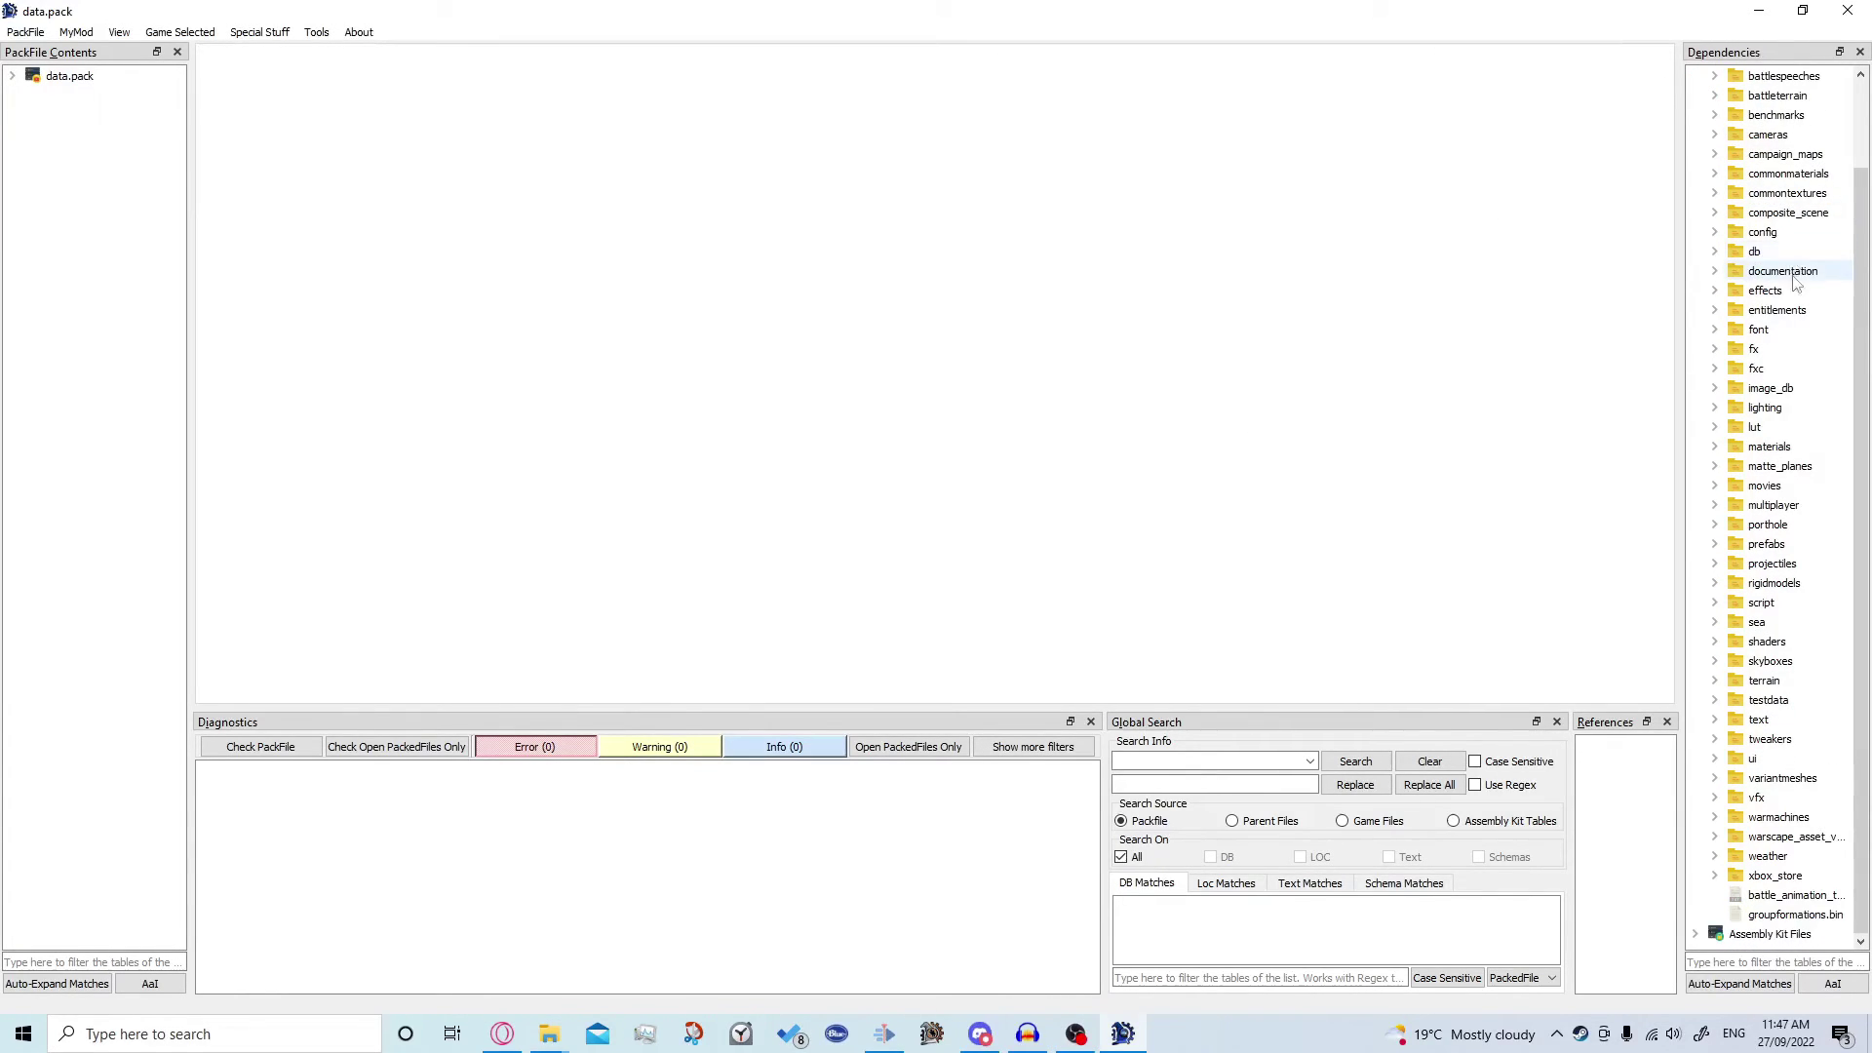
# Expand data.pack and its db folder, and inspect the contents of the first table folder before collapsing that folder again
pyautogui.doubleClick(25, 76)
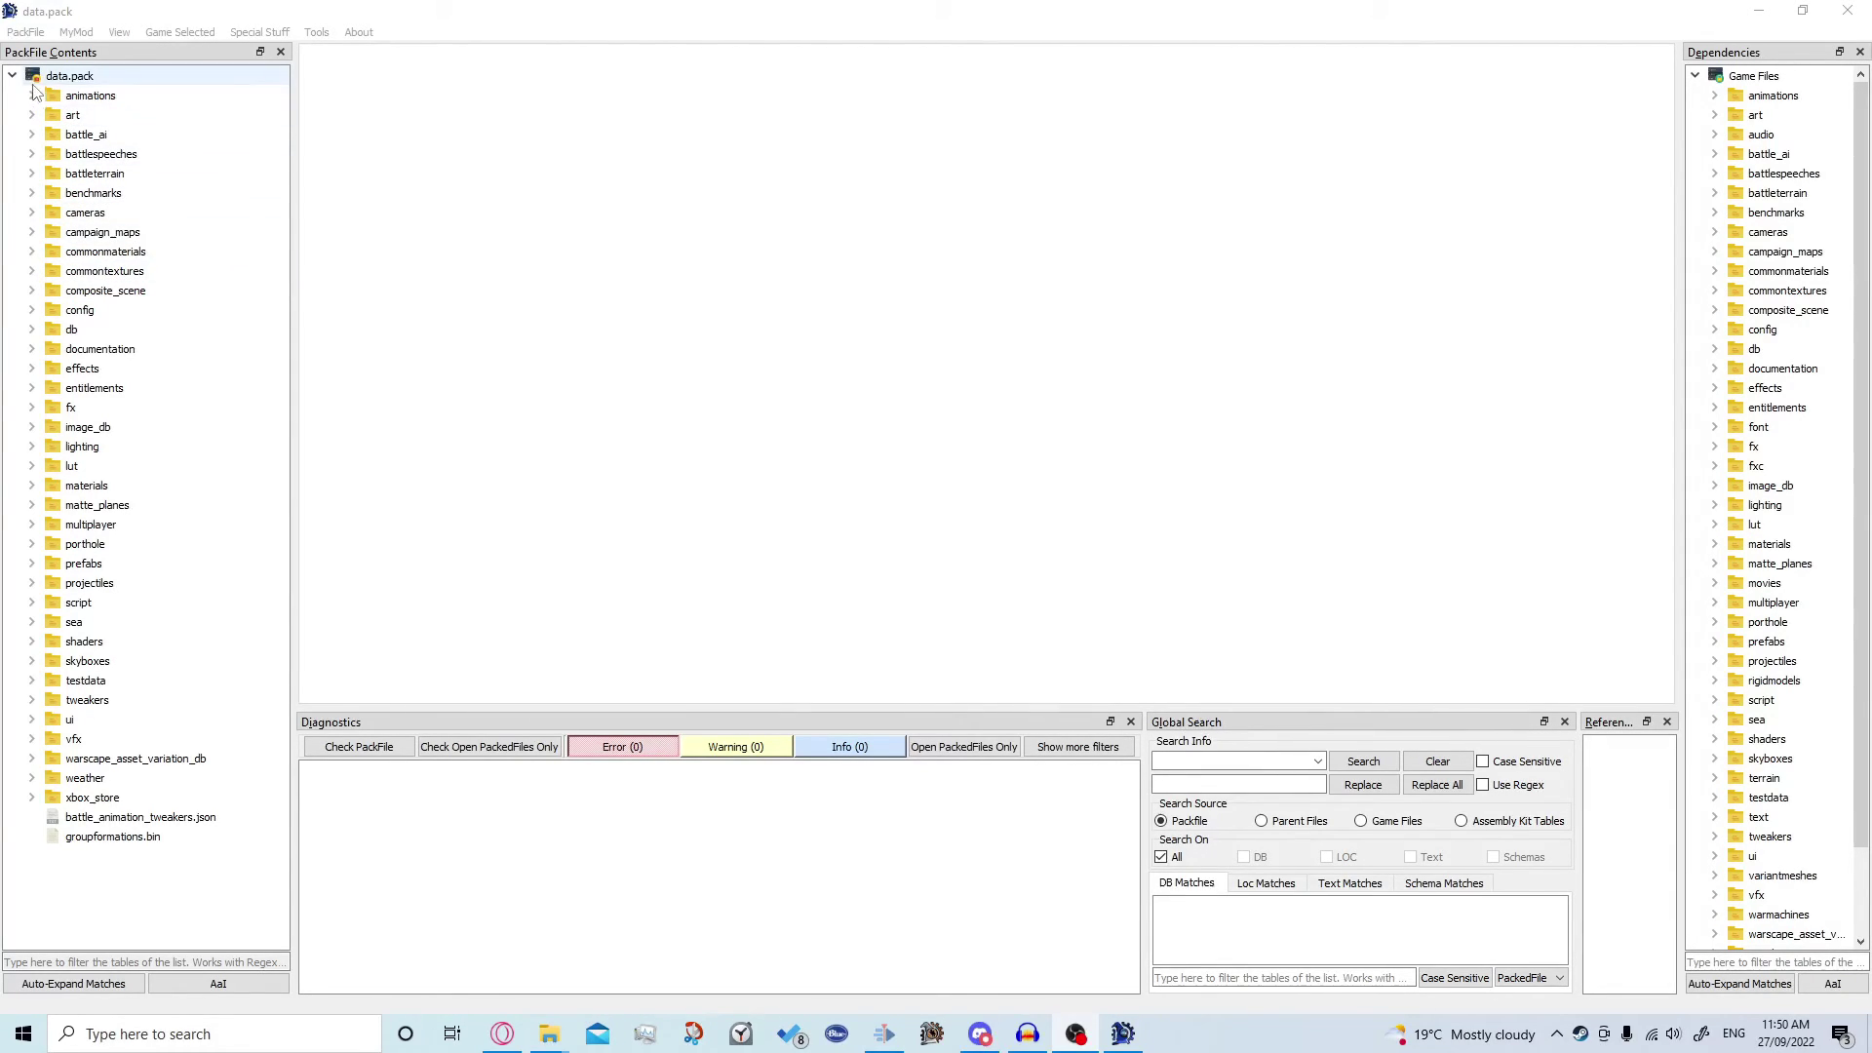
pyautogui.click(32, 329)
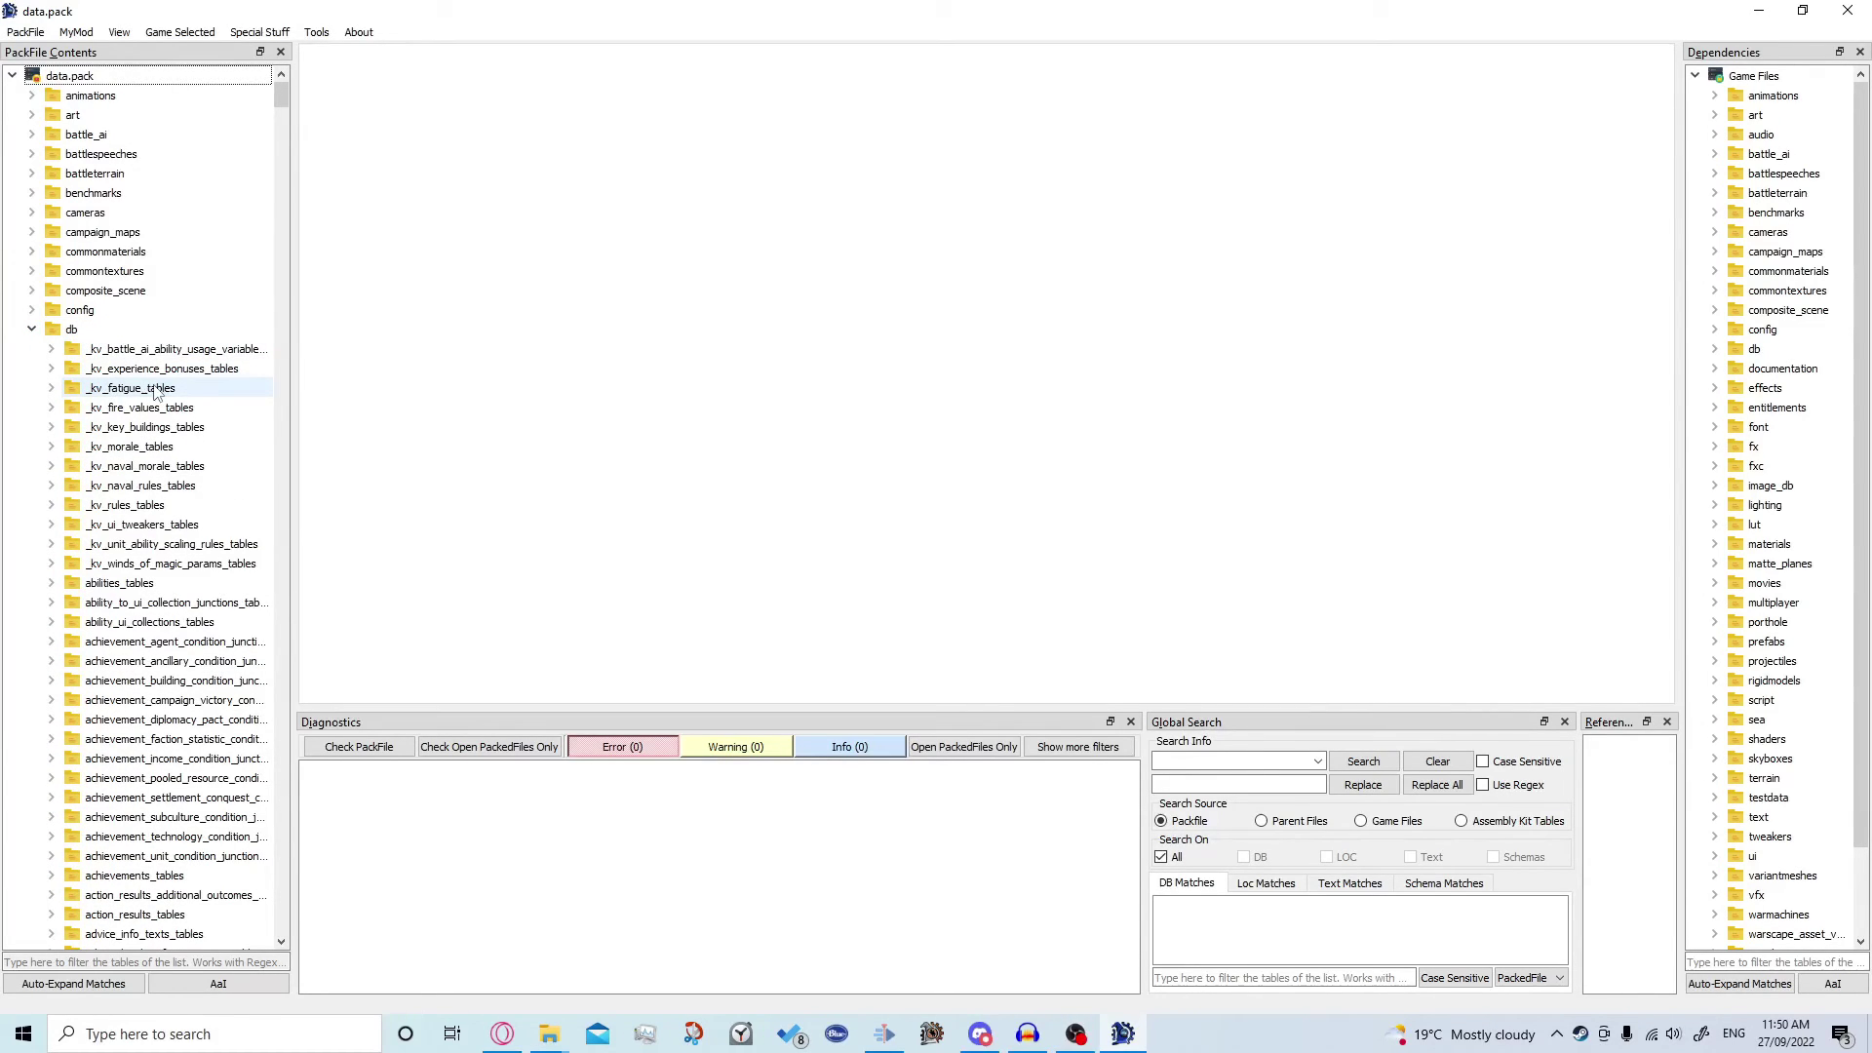
pyautogui.scroll(-7, 147, 394)
pyautogui.scroll(5, 154, 393)
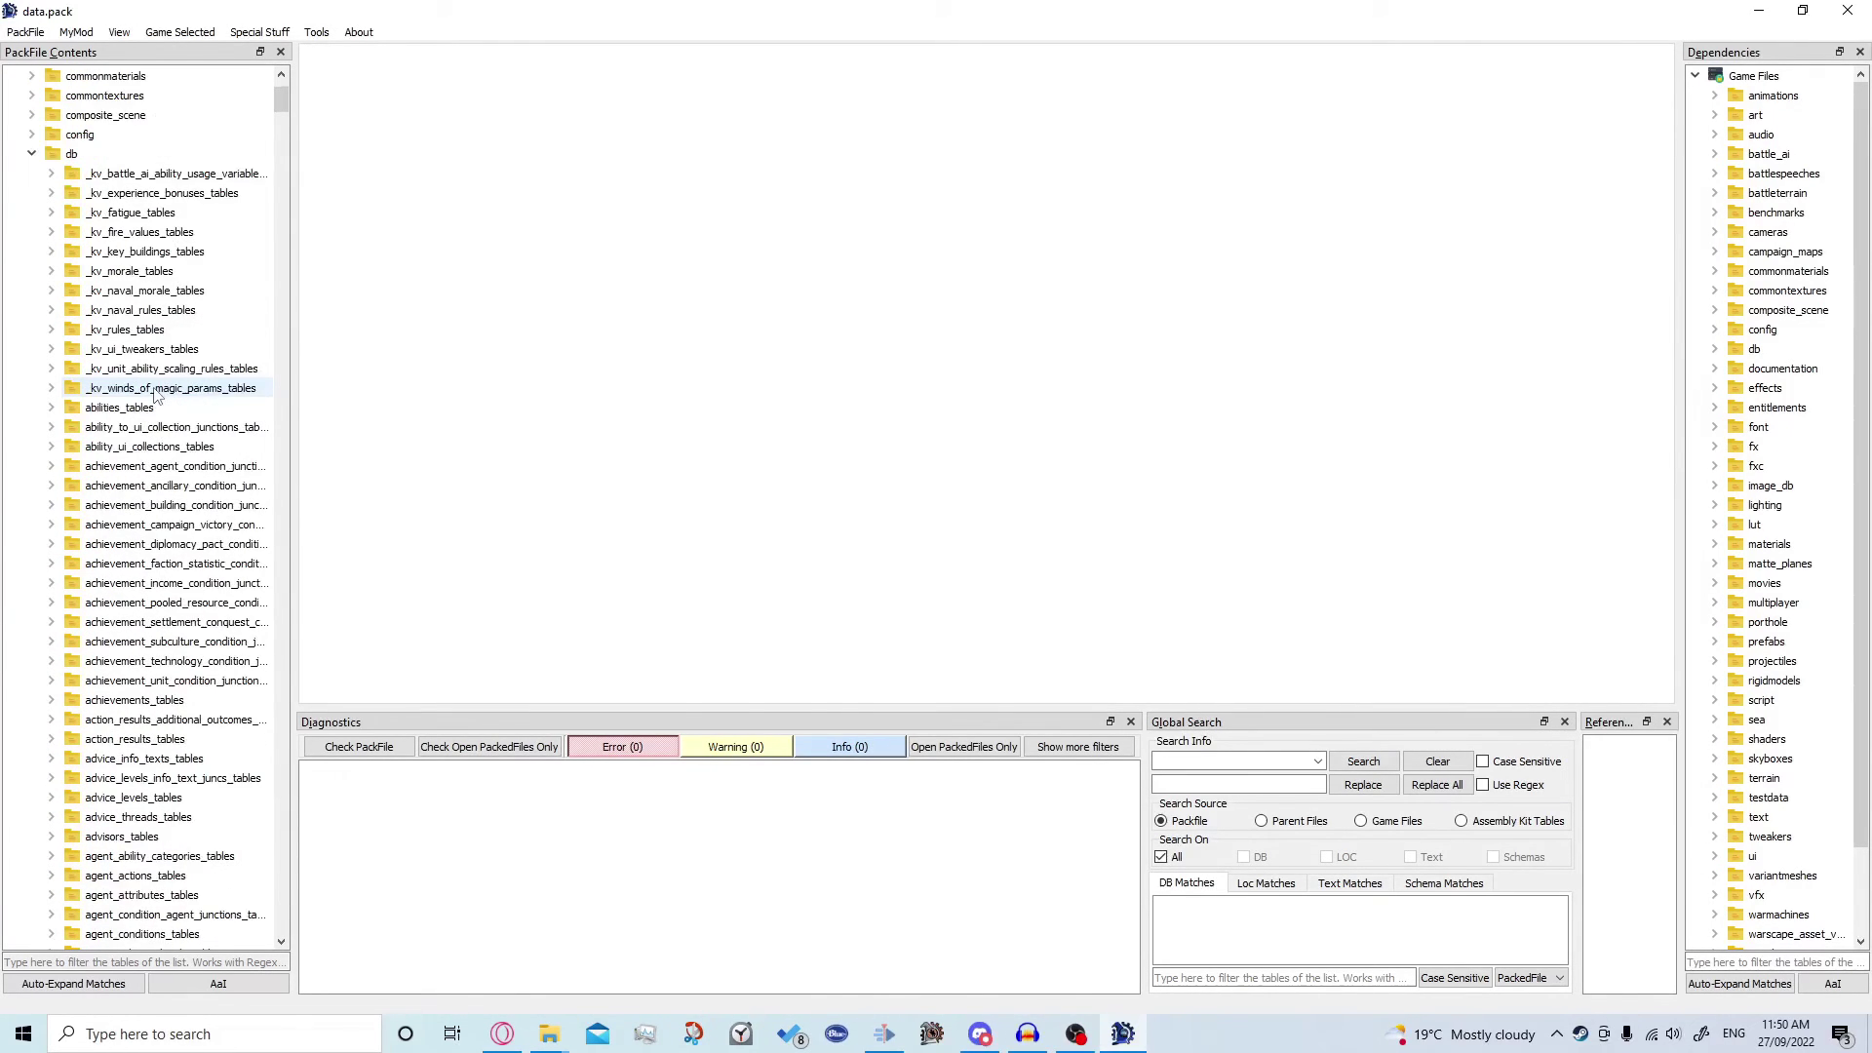
pyautogui.doubleClick(109, 234)
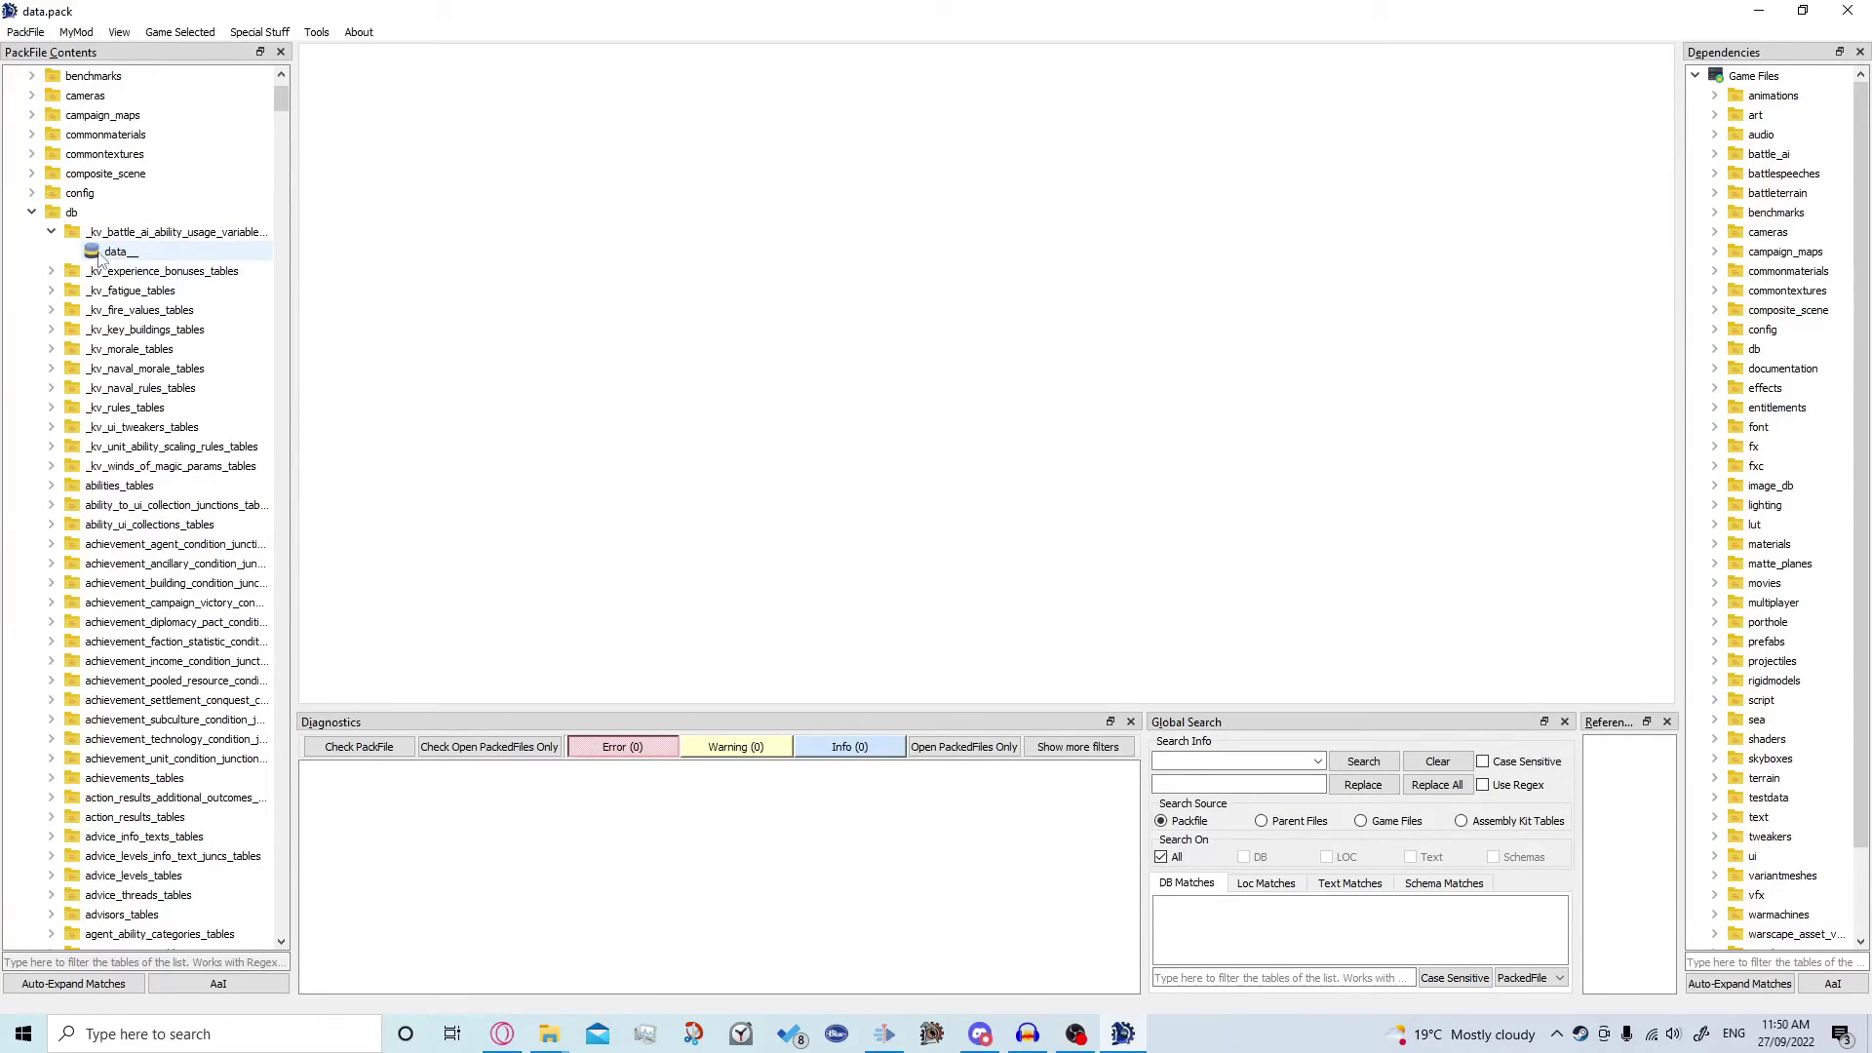
pyautogui.moveTo(109, 252)
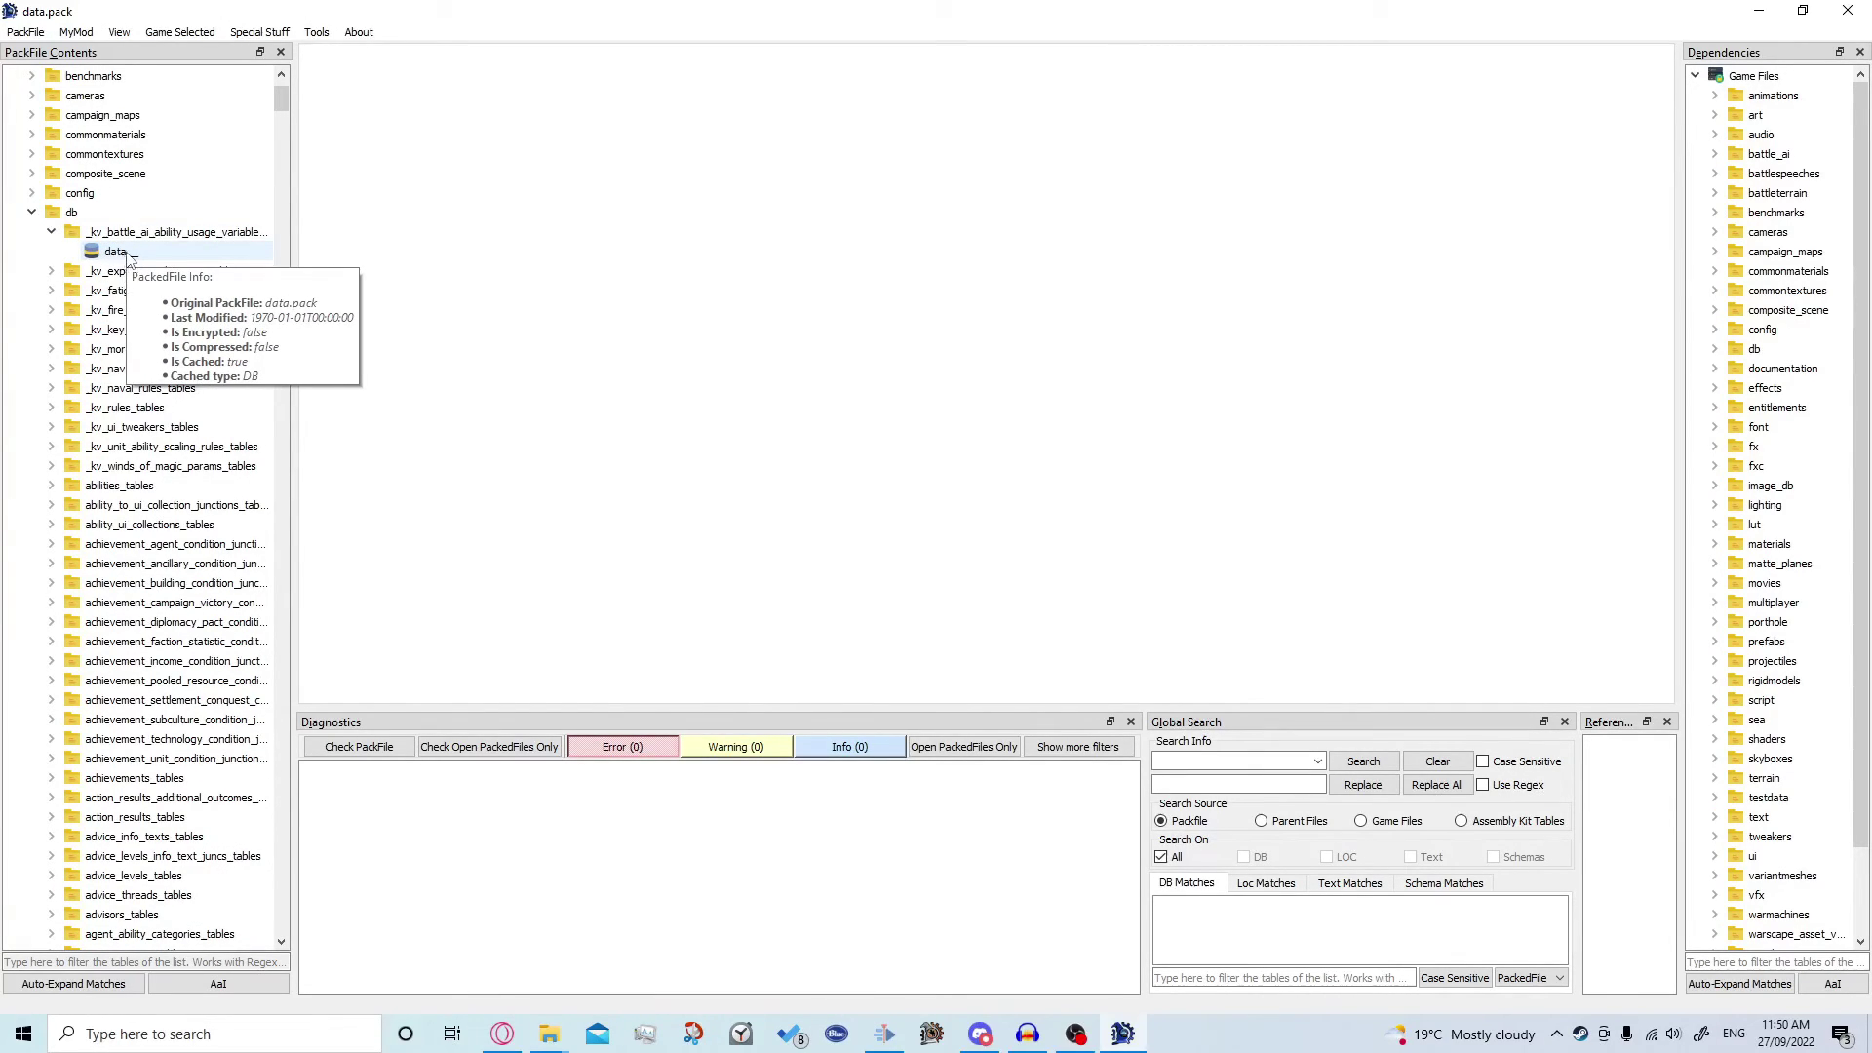
pyautogui.doubleClick(109, 234)
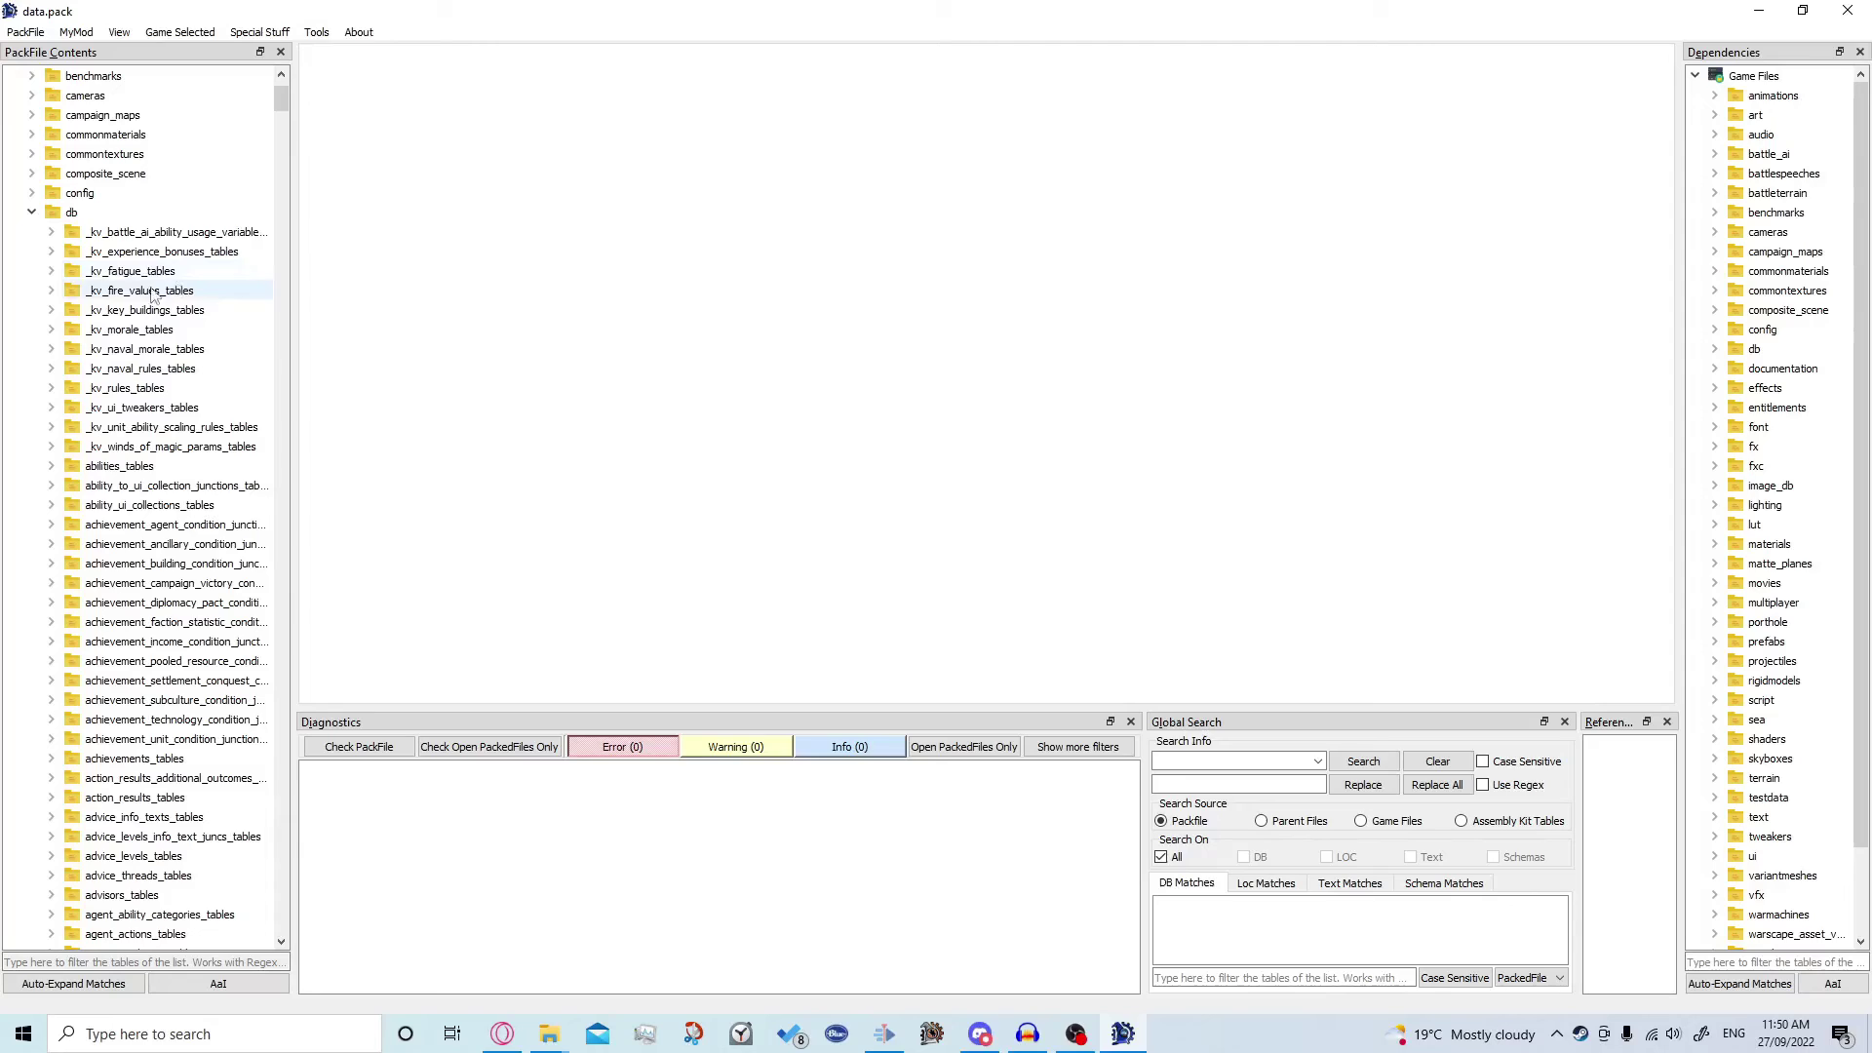
# Filter the pack contents by "land_unit" and open the data__ table under land_units_tables
pyautogui.click(144, 961)
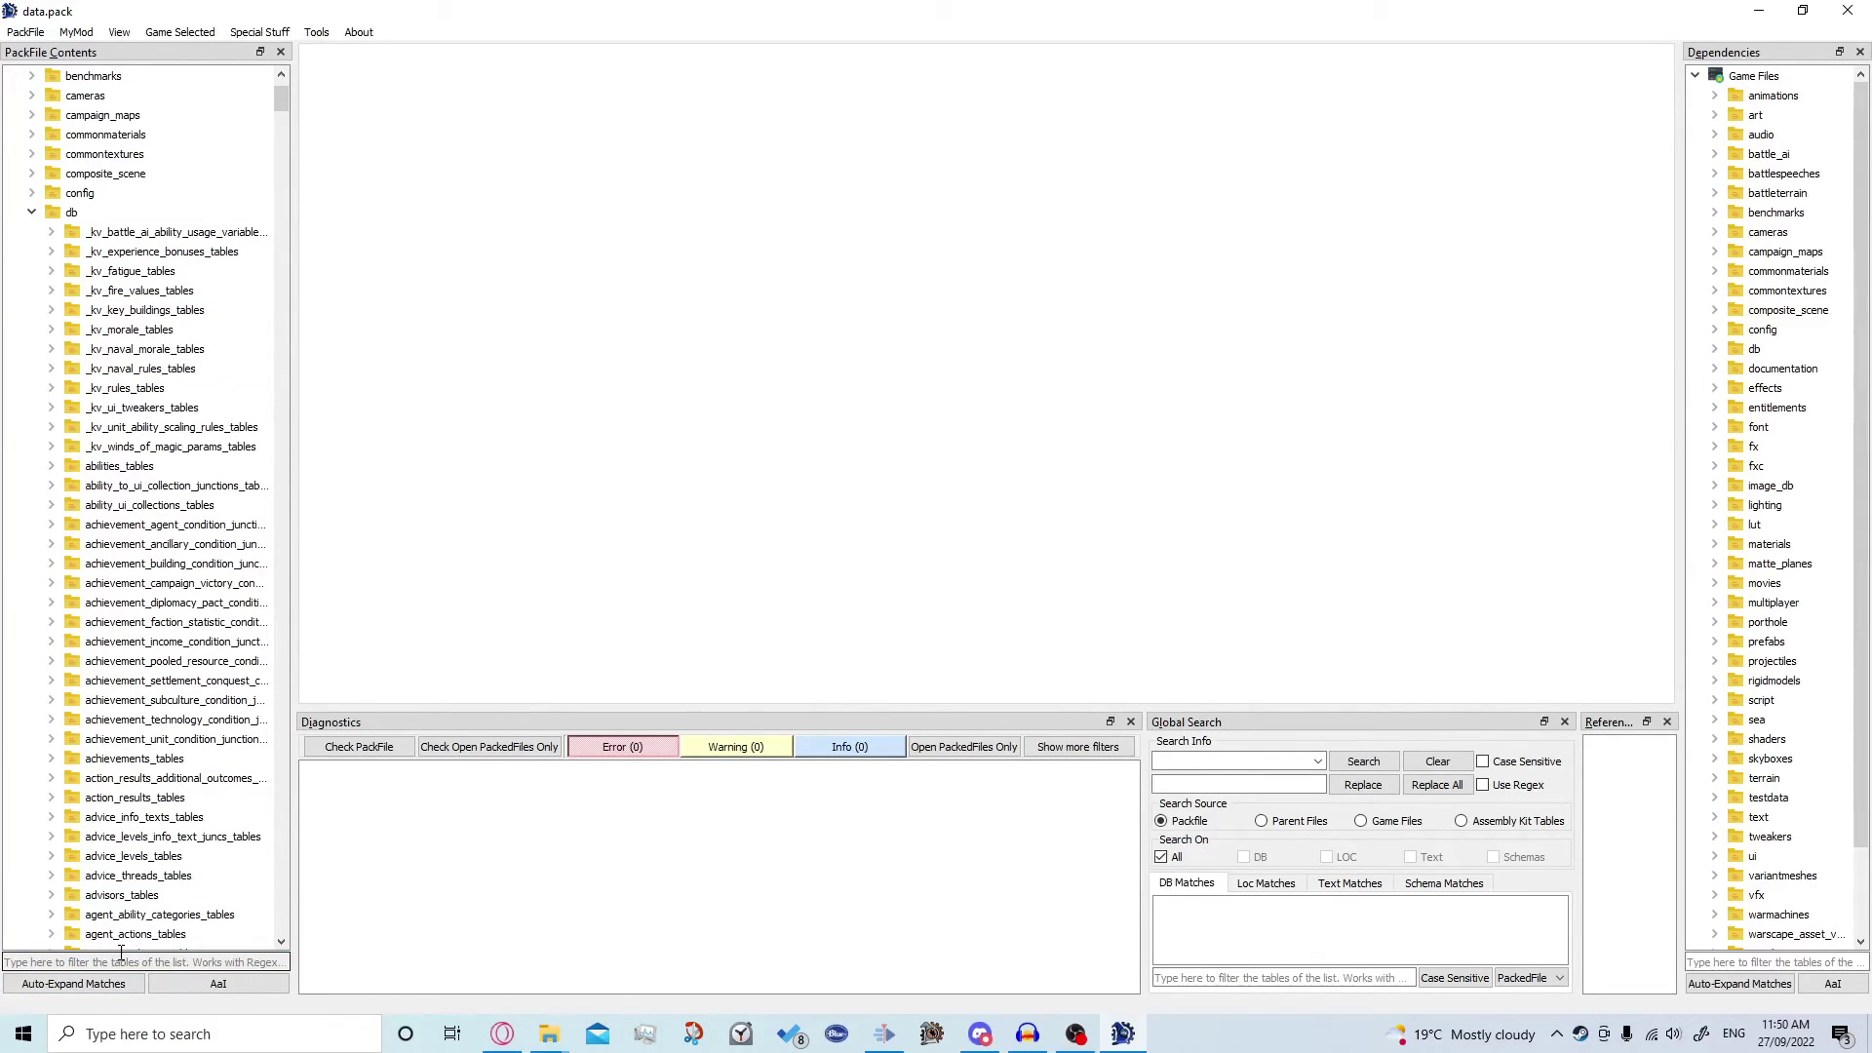
pyautogui.write('land_unit')
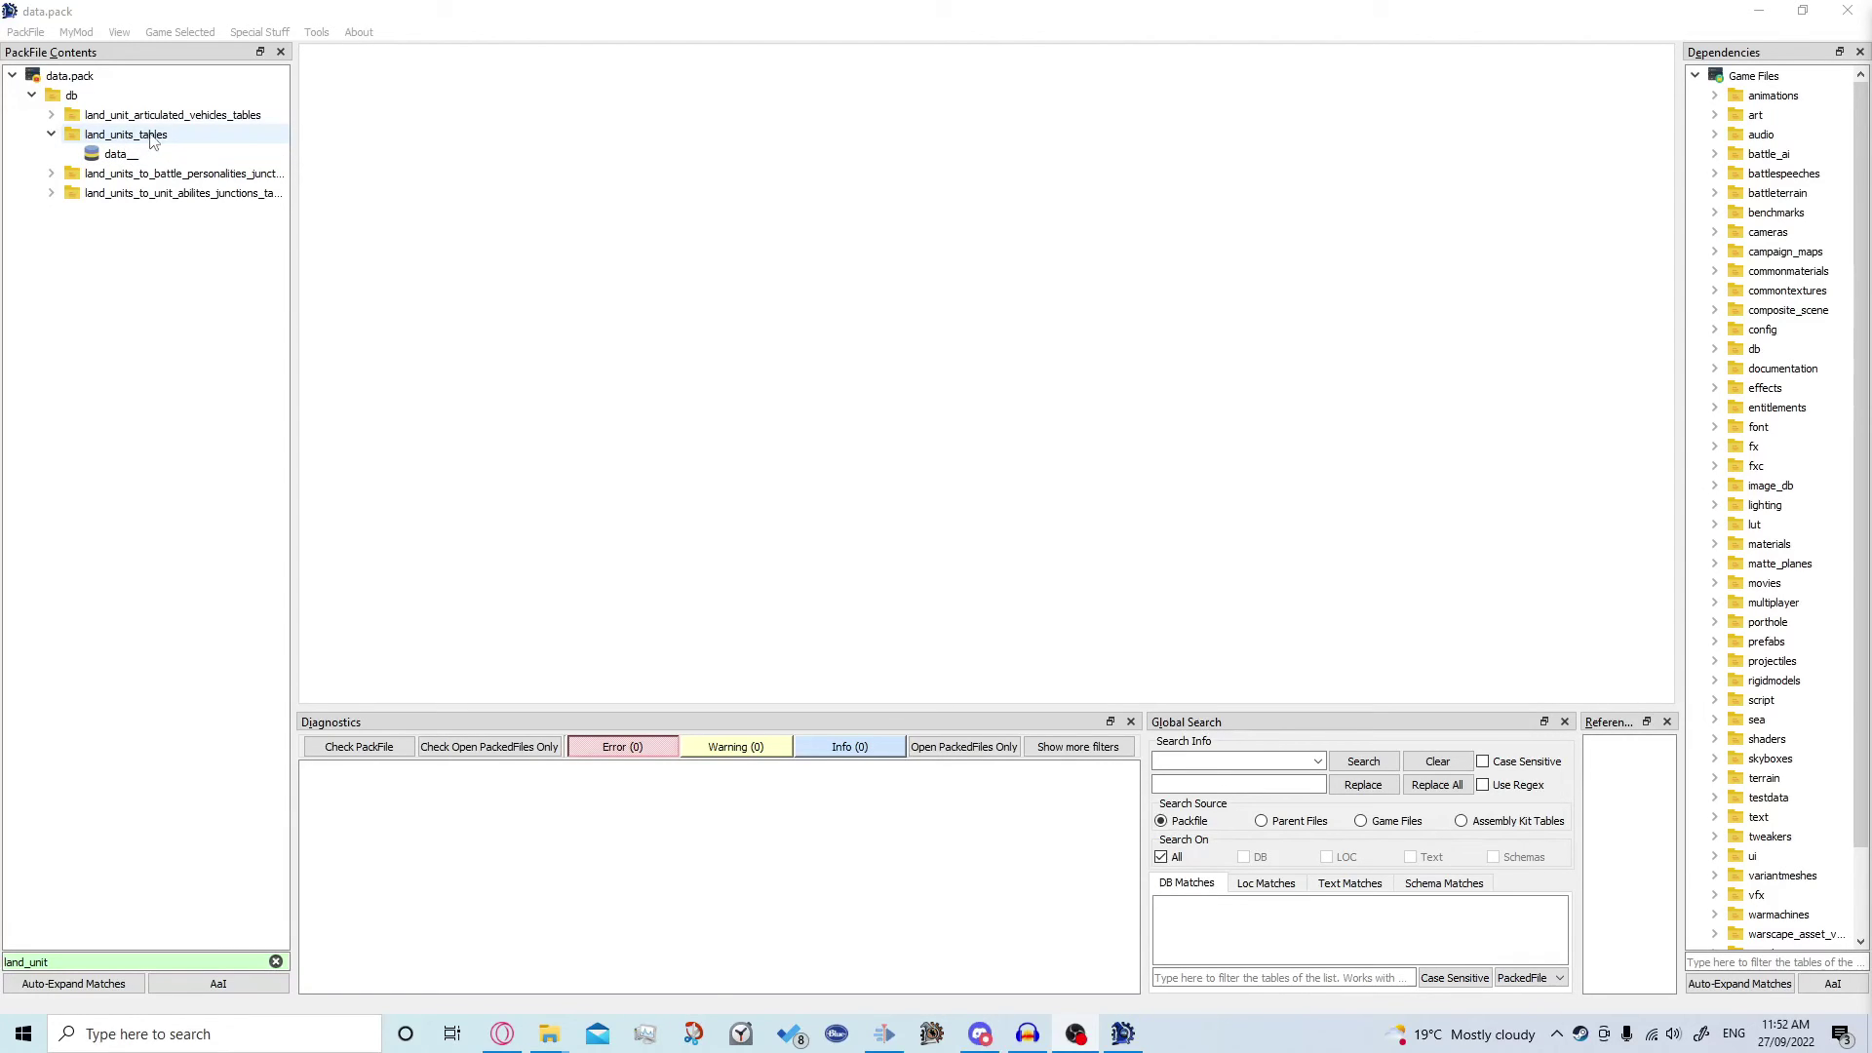
pyautogui.click(130, 158)
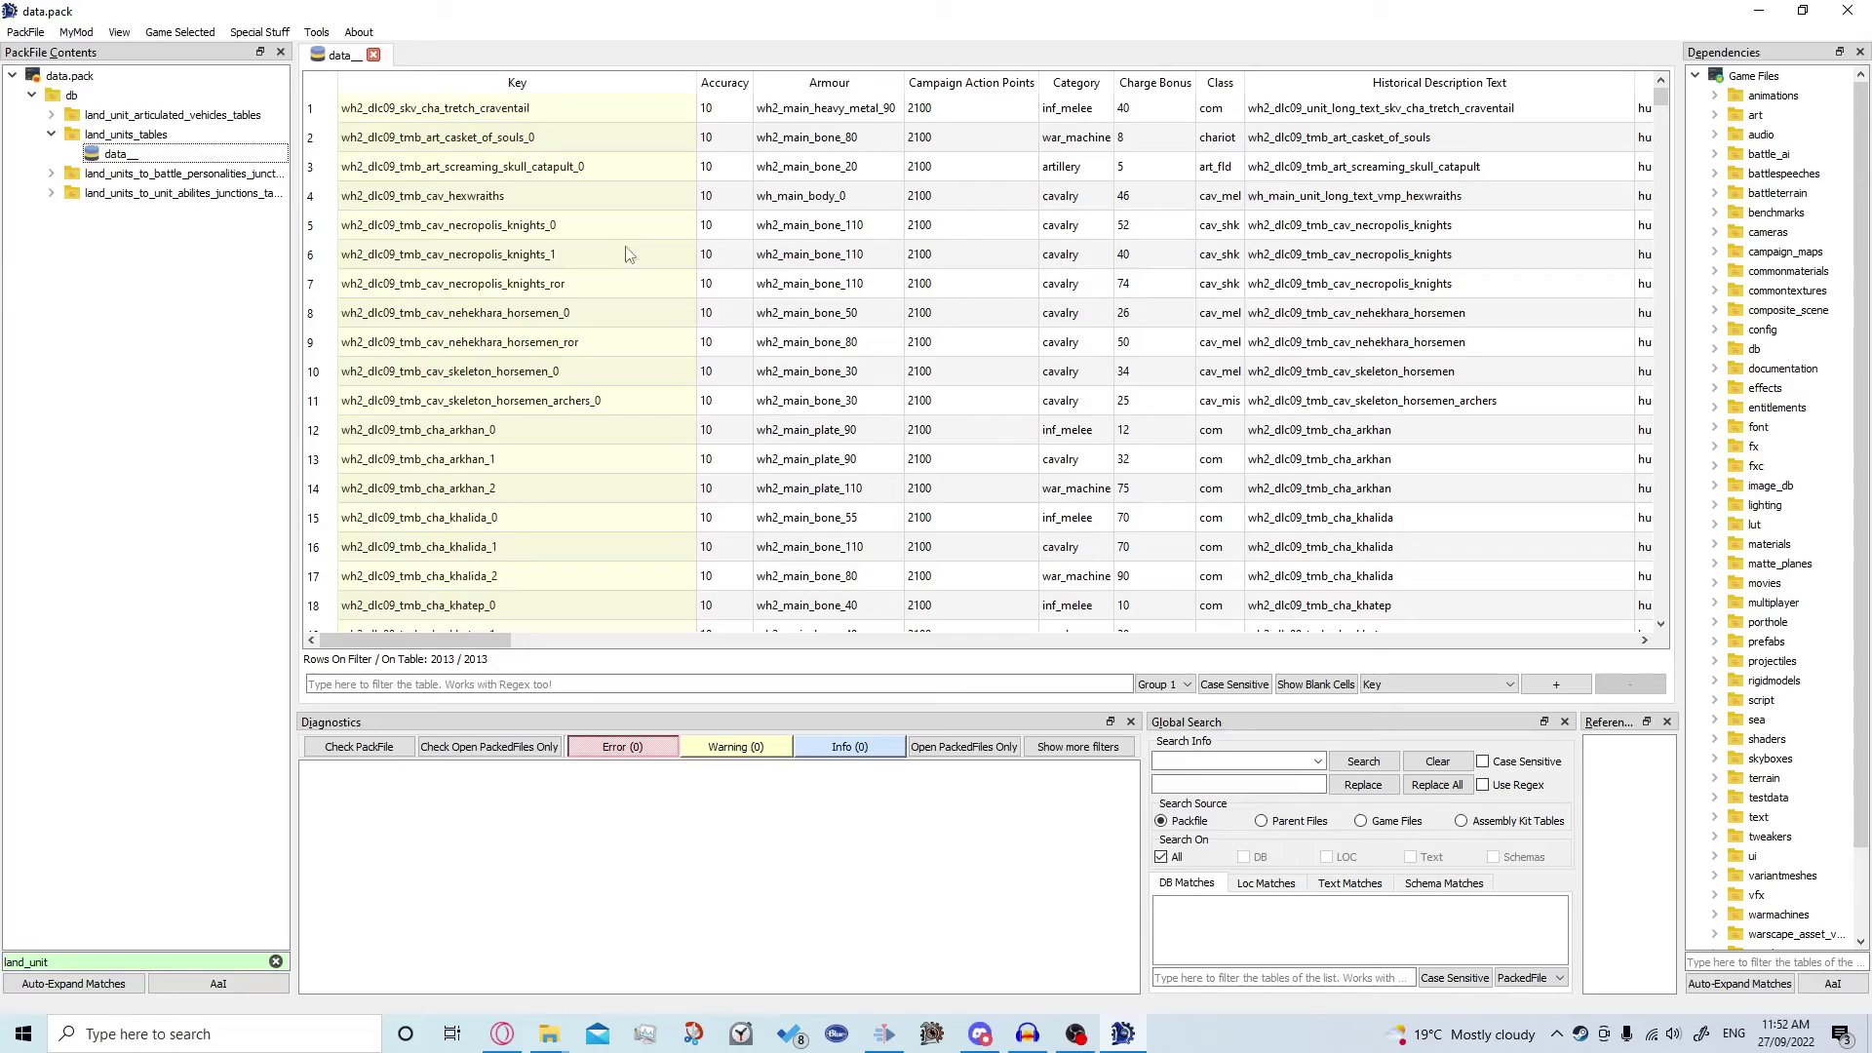
# Look through the rows and columns of the land units table, including the animation and entity columns
pyautogui.scroll(-3, 626, 209)
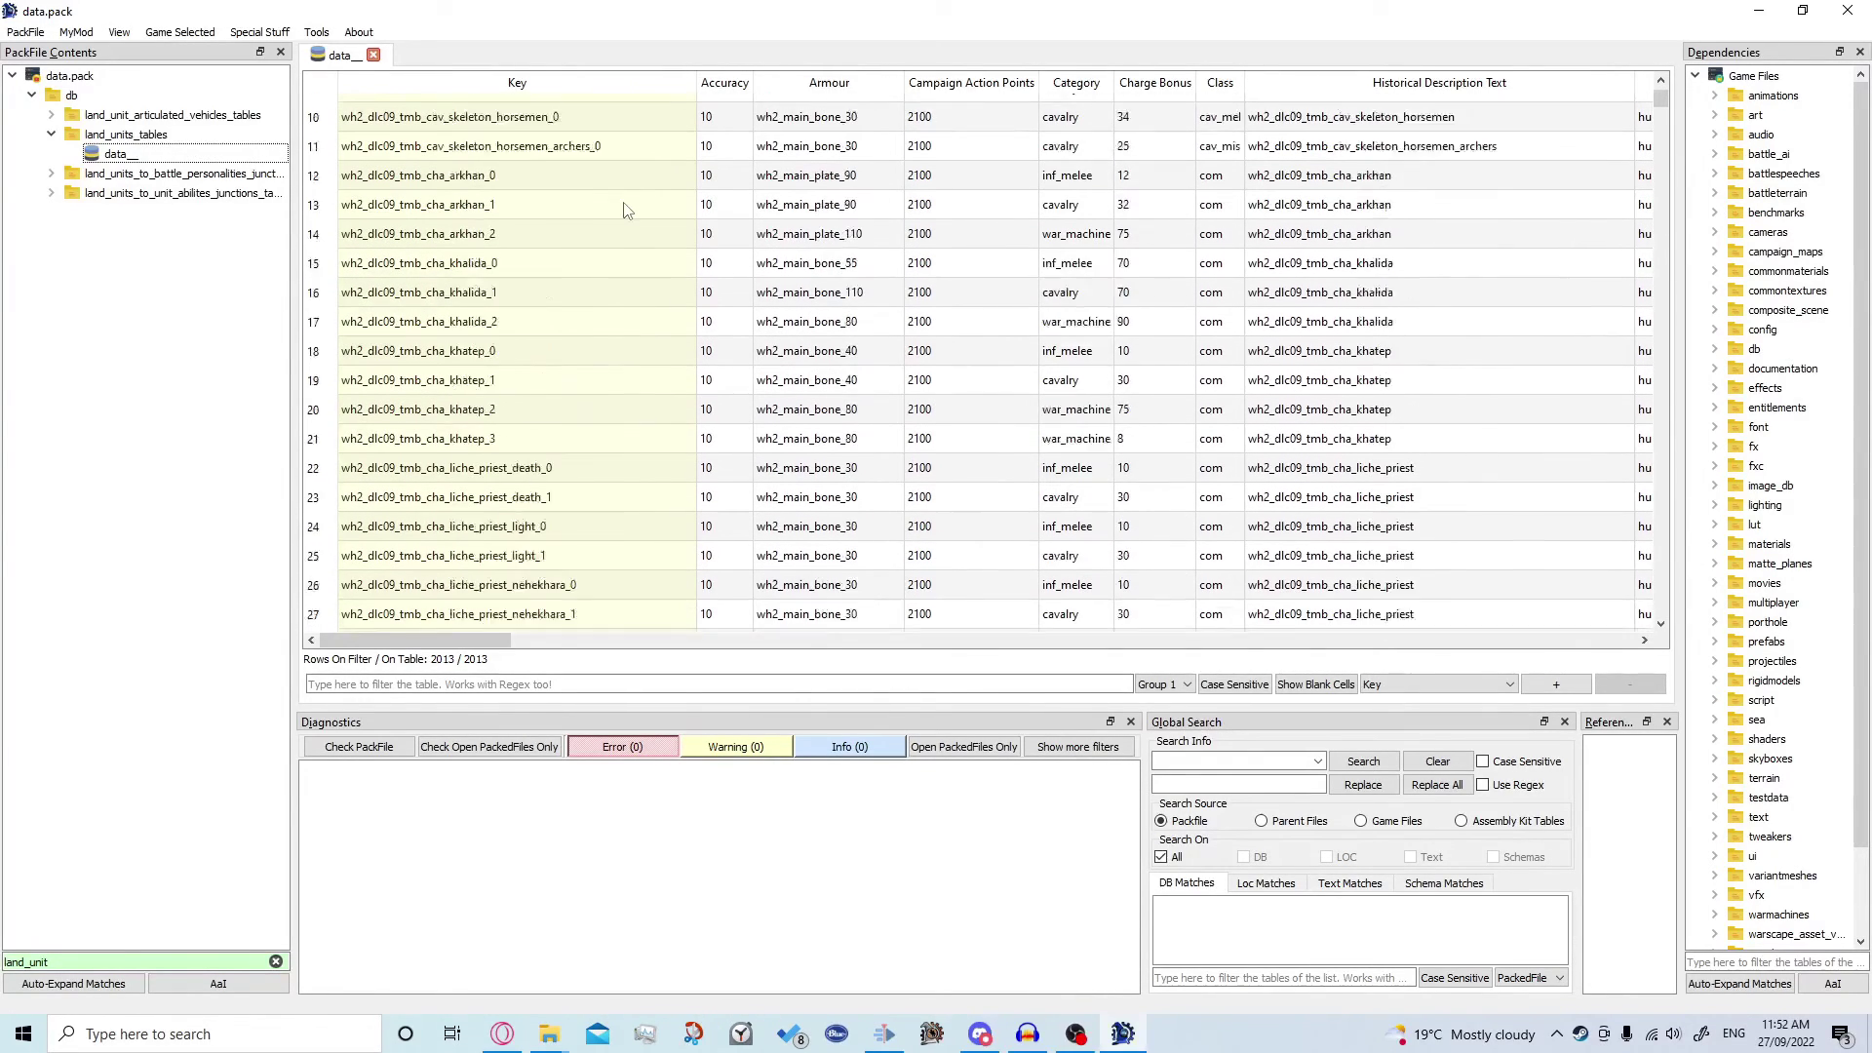
pyautogui.scroll(3, 627, 208)
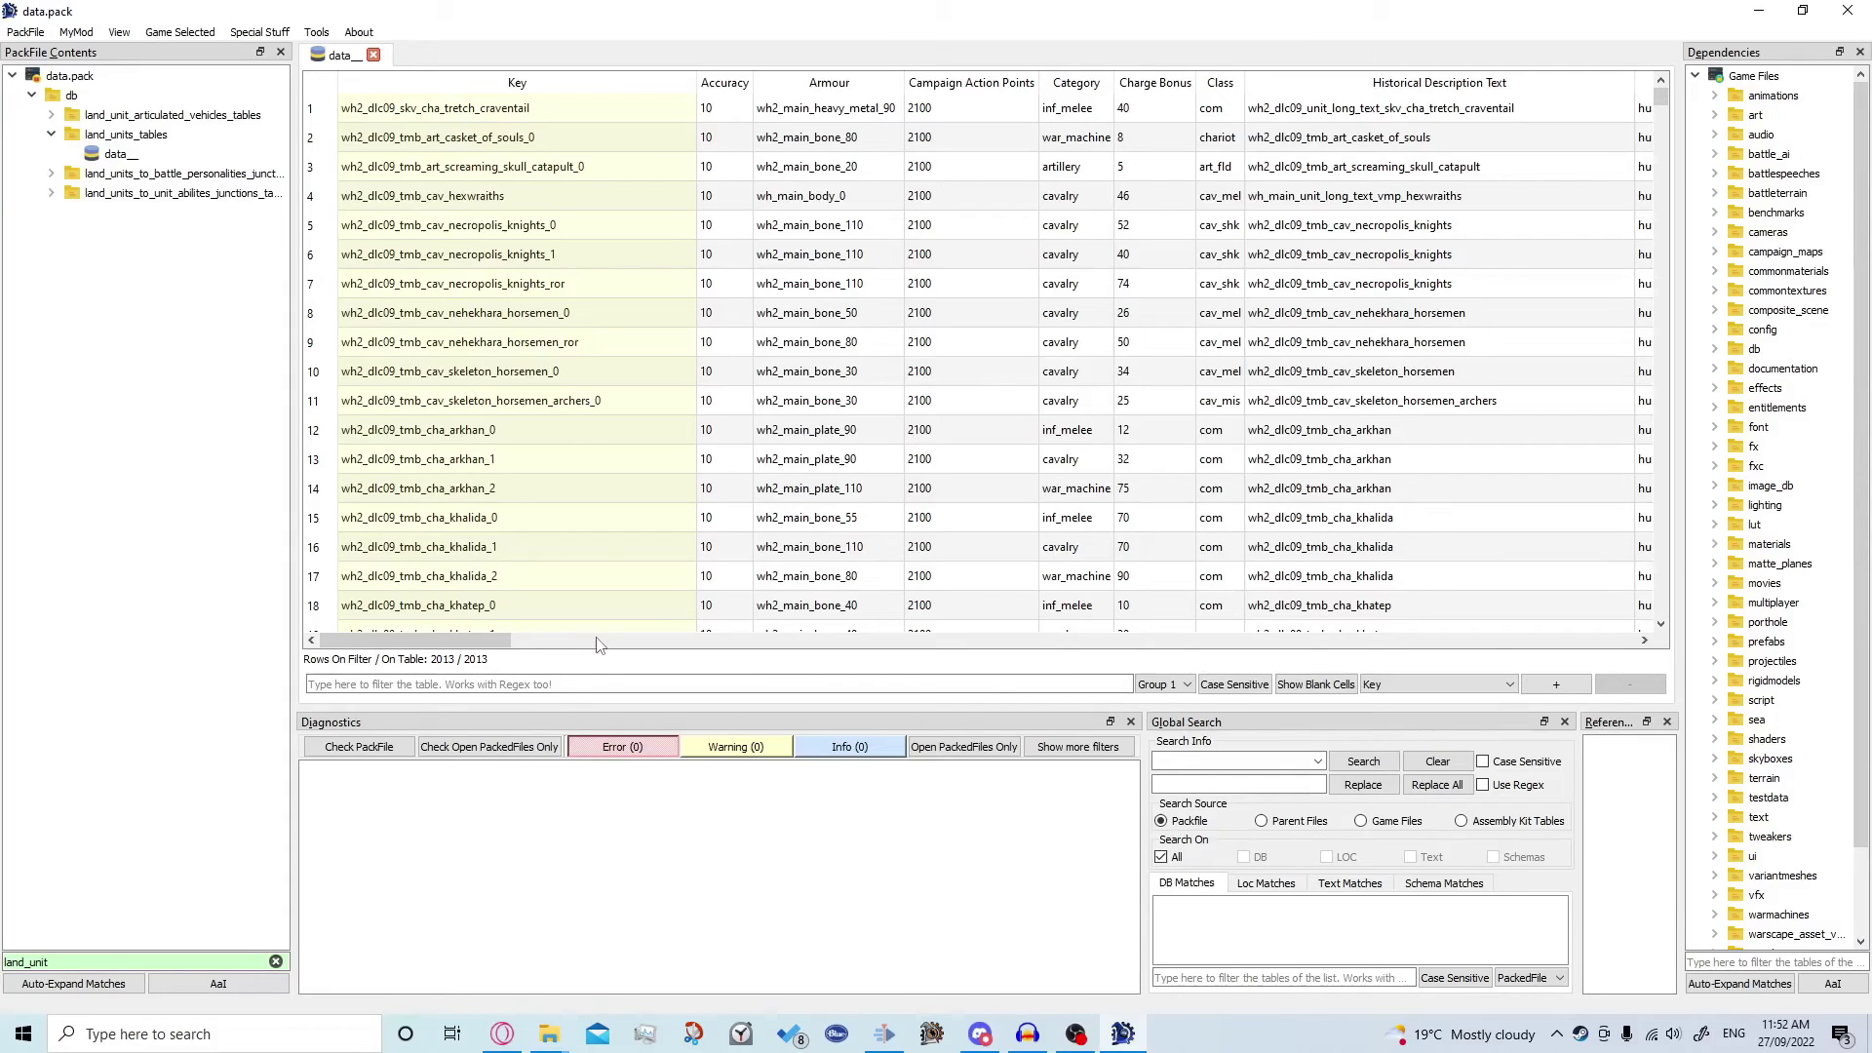
pyautogui.hscroll(2, 553, 641)
pyautogui.hscroll(1, 553, 639)
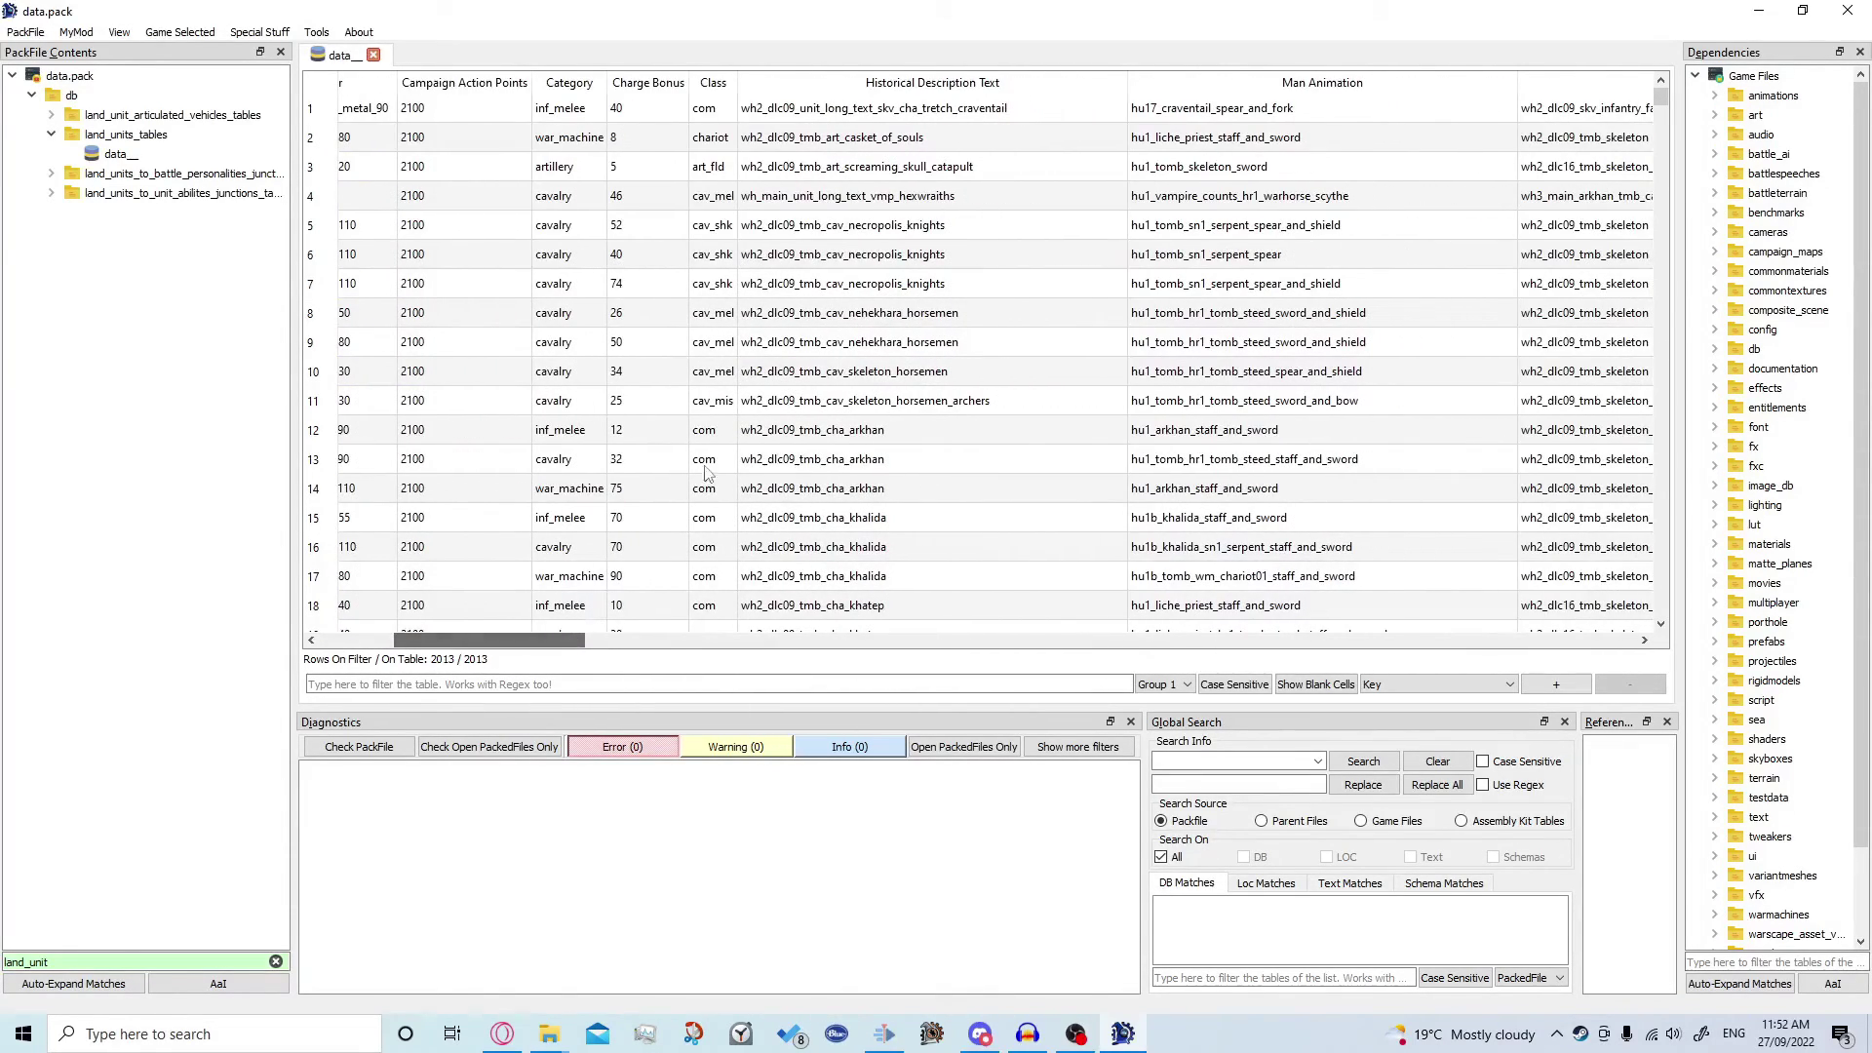
pyautogui.hscroll(3, 565, 641)
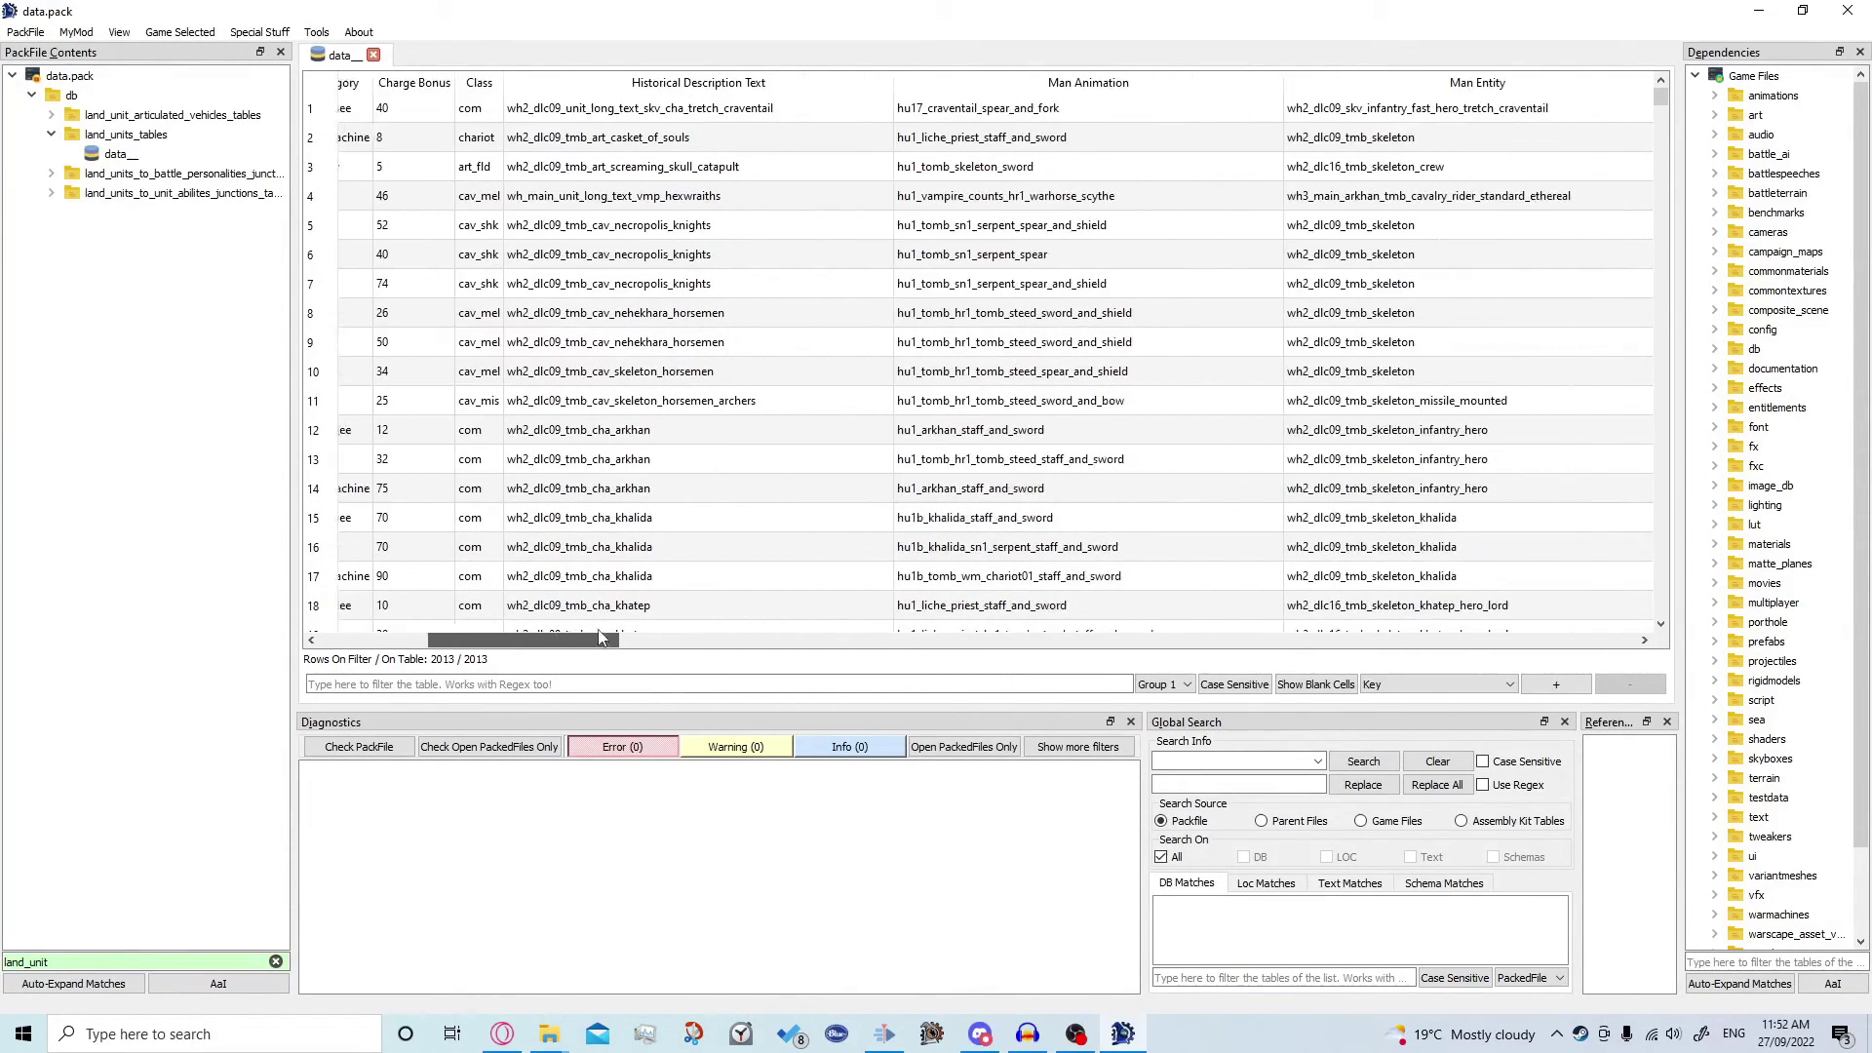
pyautogui.moveTo(578, 644); pyautogui.dragTo(691, 632)
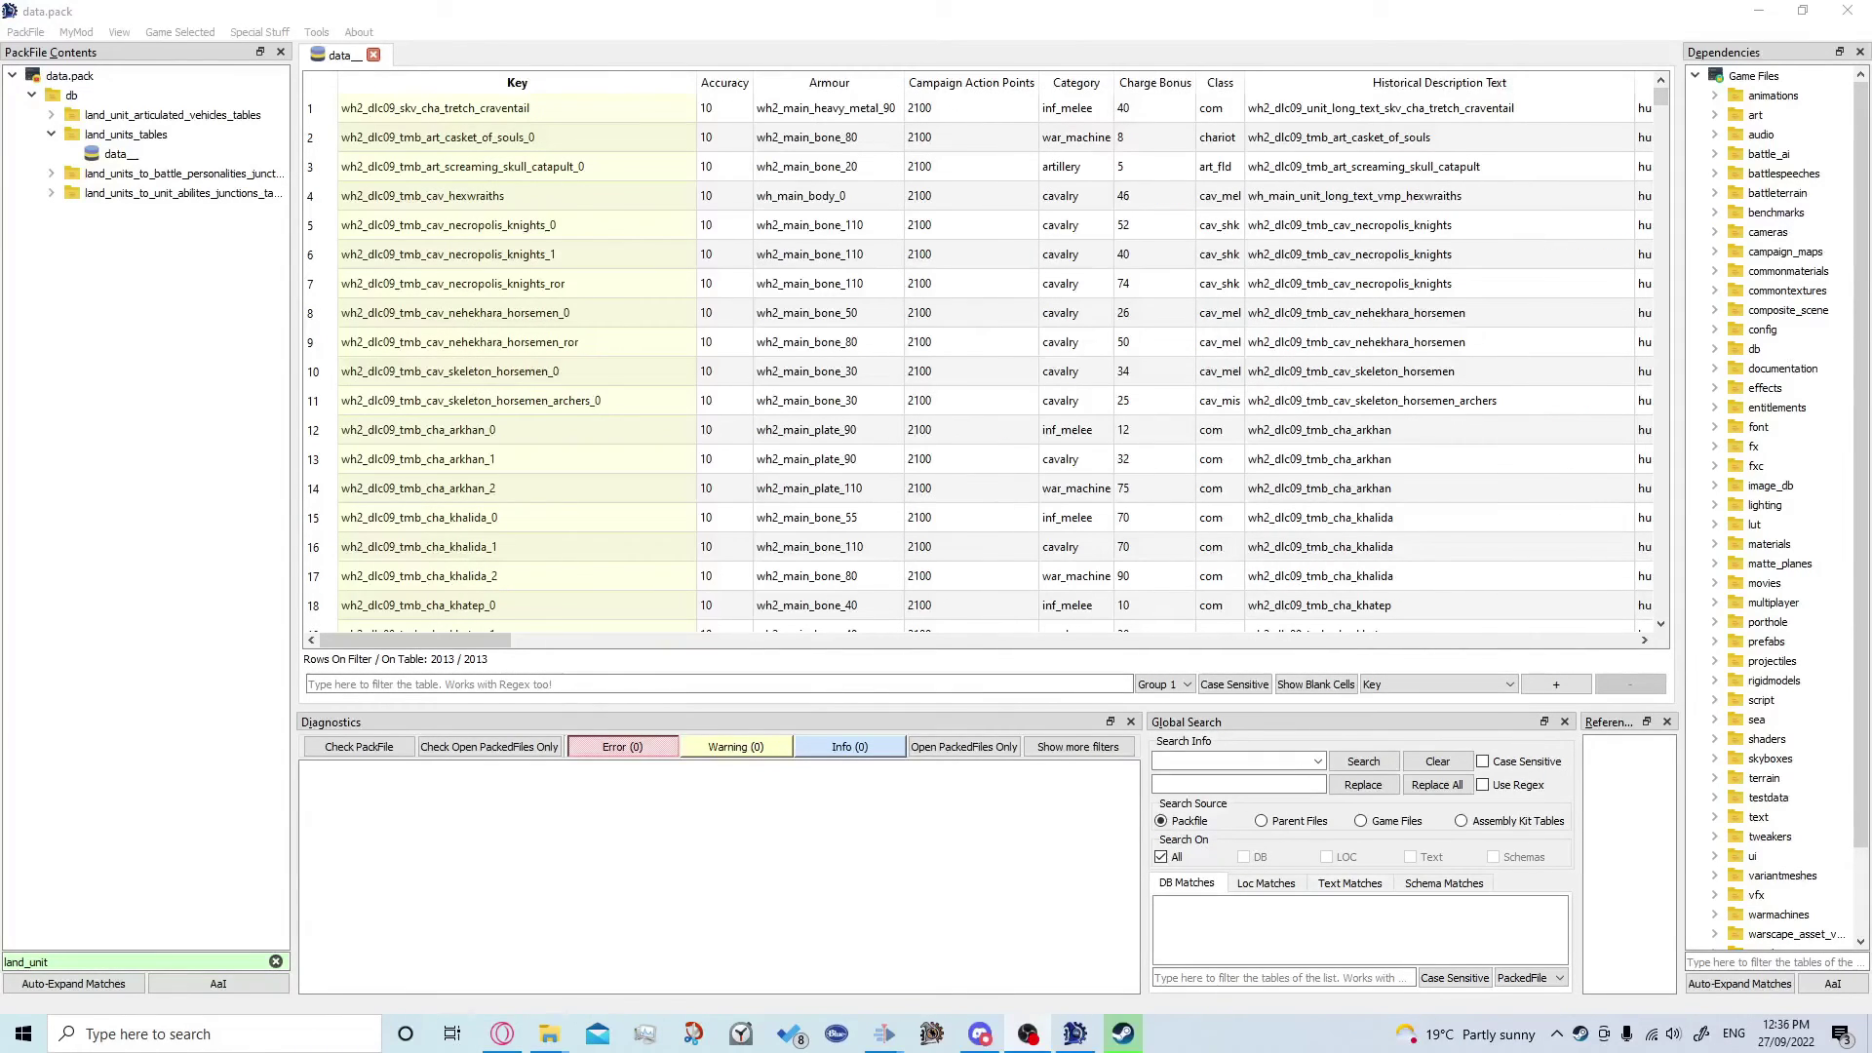
# Filter the land units table by "skarbrand" in the Key column and select the matching unit's key
pyautogui.click(452, 685)
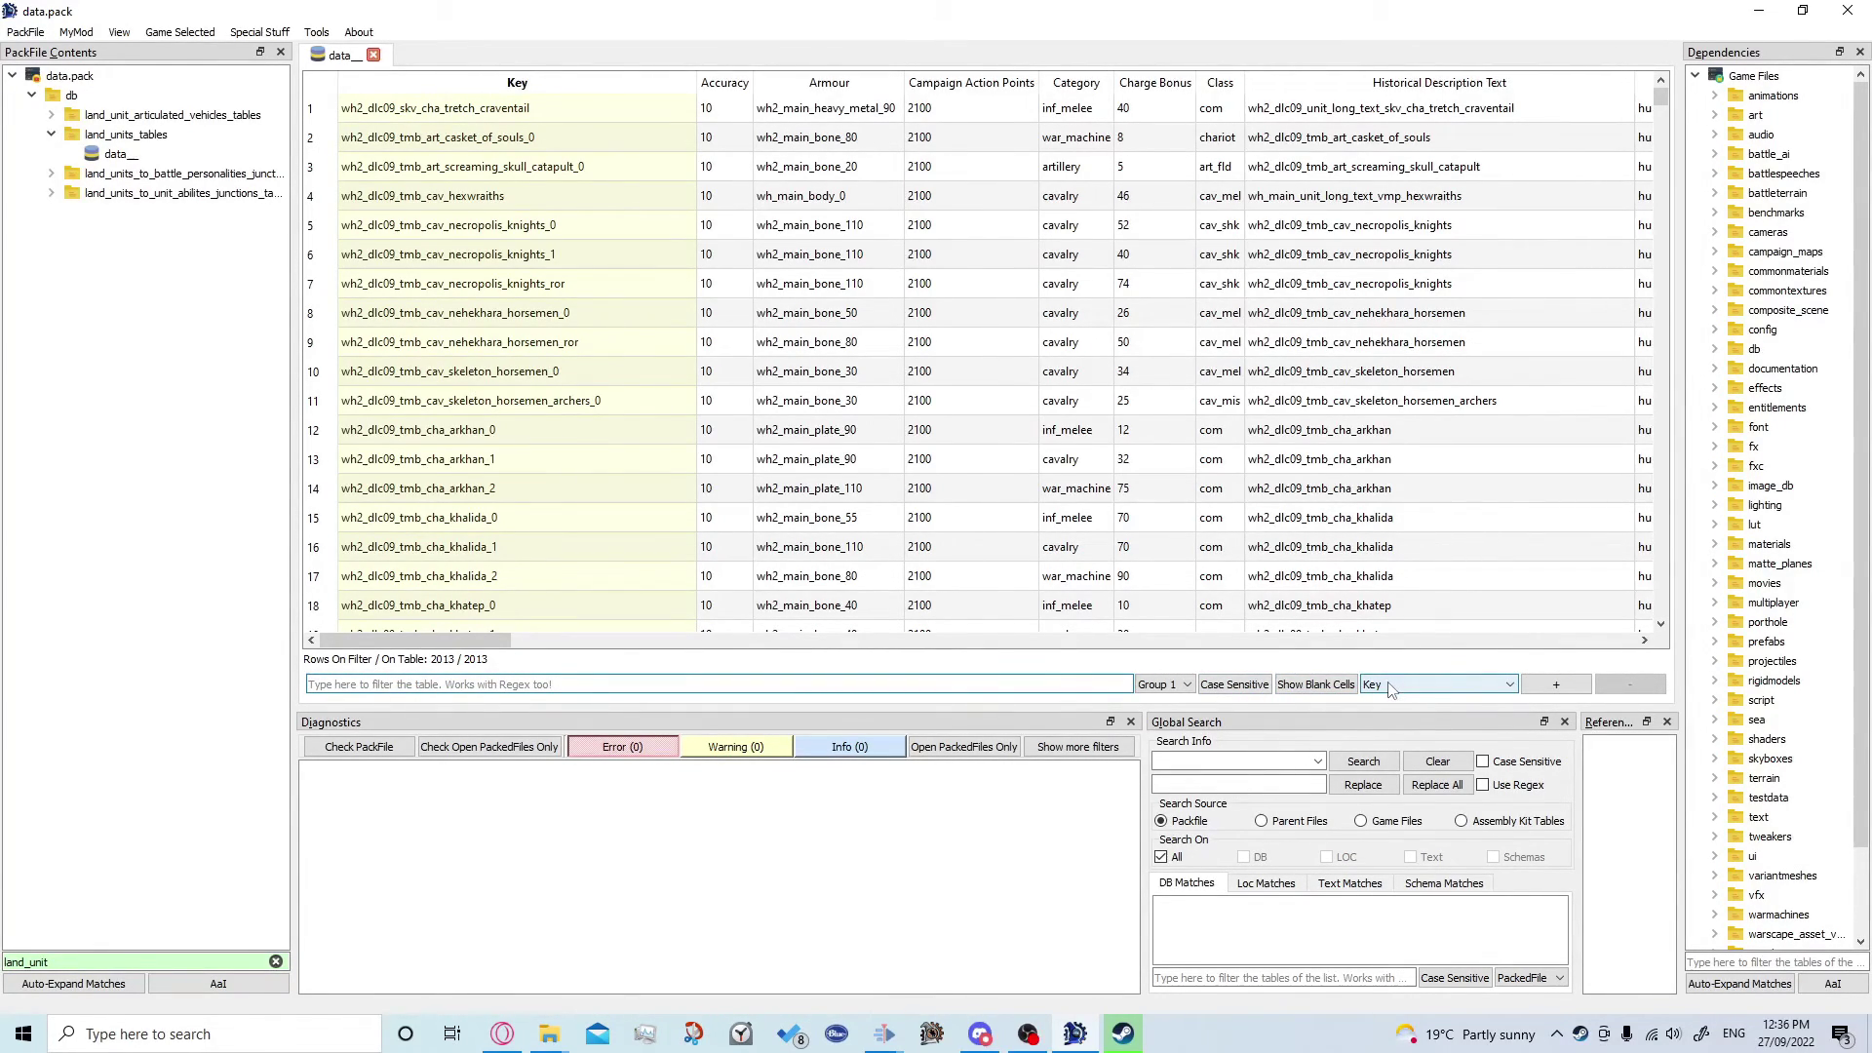
pyautogui.click(1390, 686)
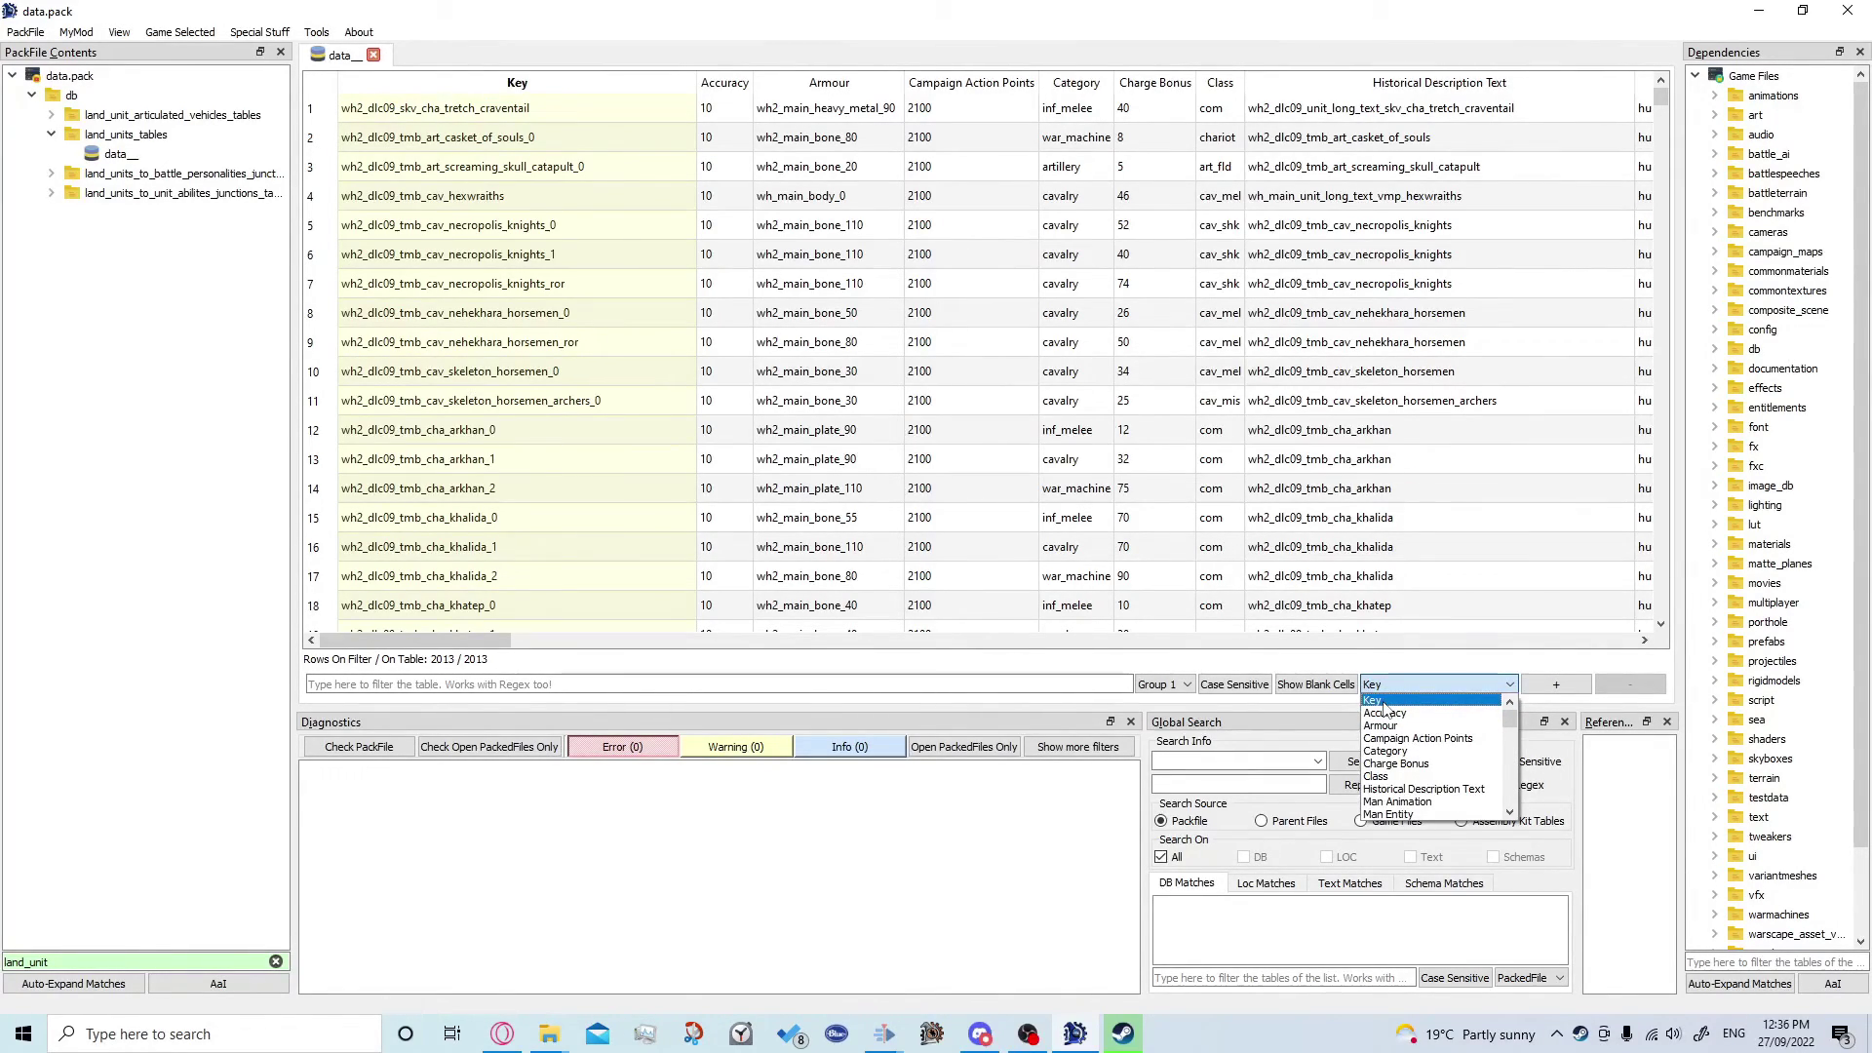
pyautogui.click(1384, 701)
pyautogui.click(899, 683)
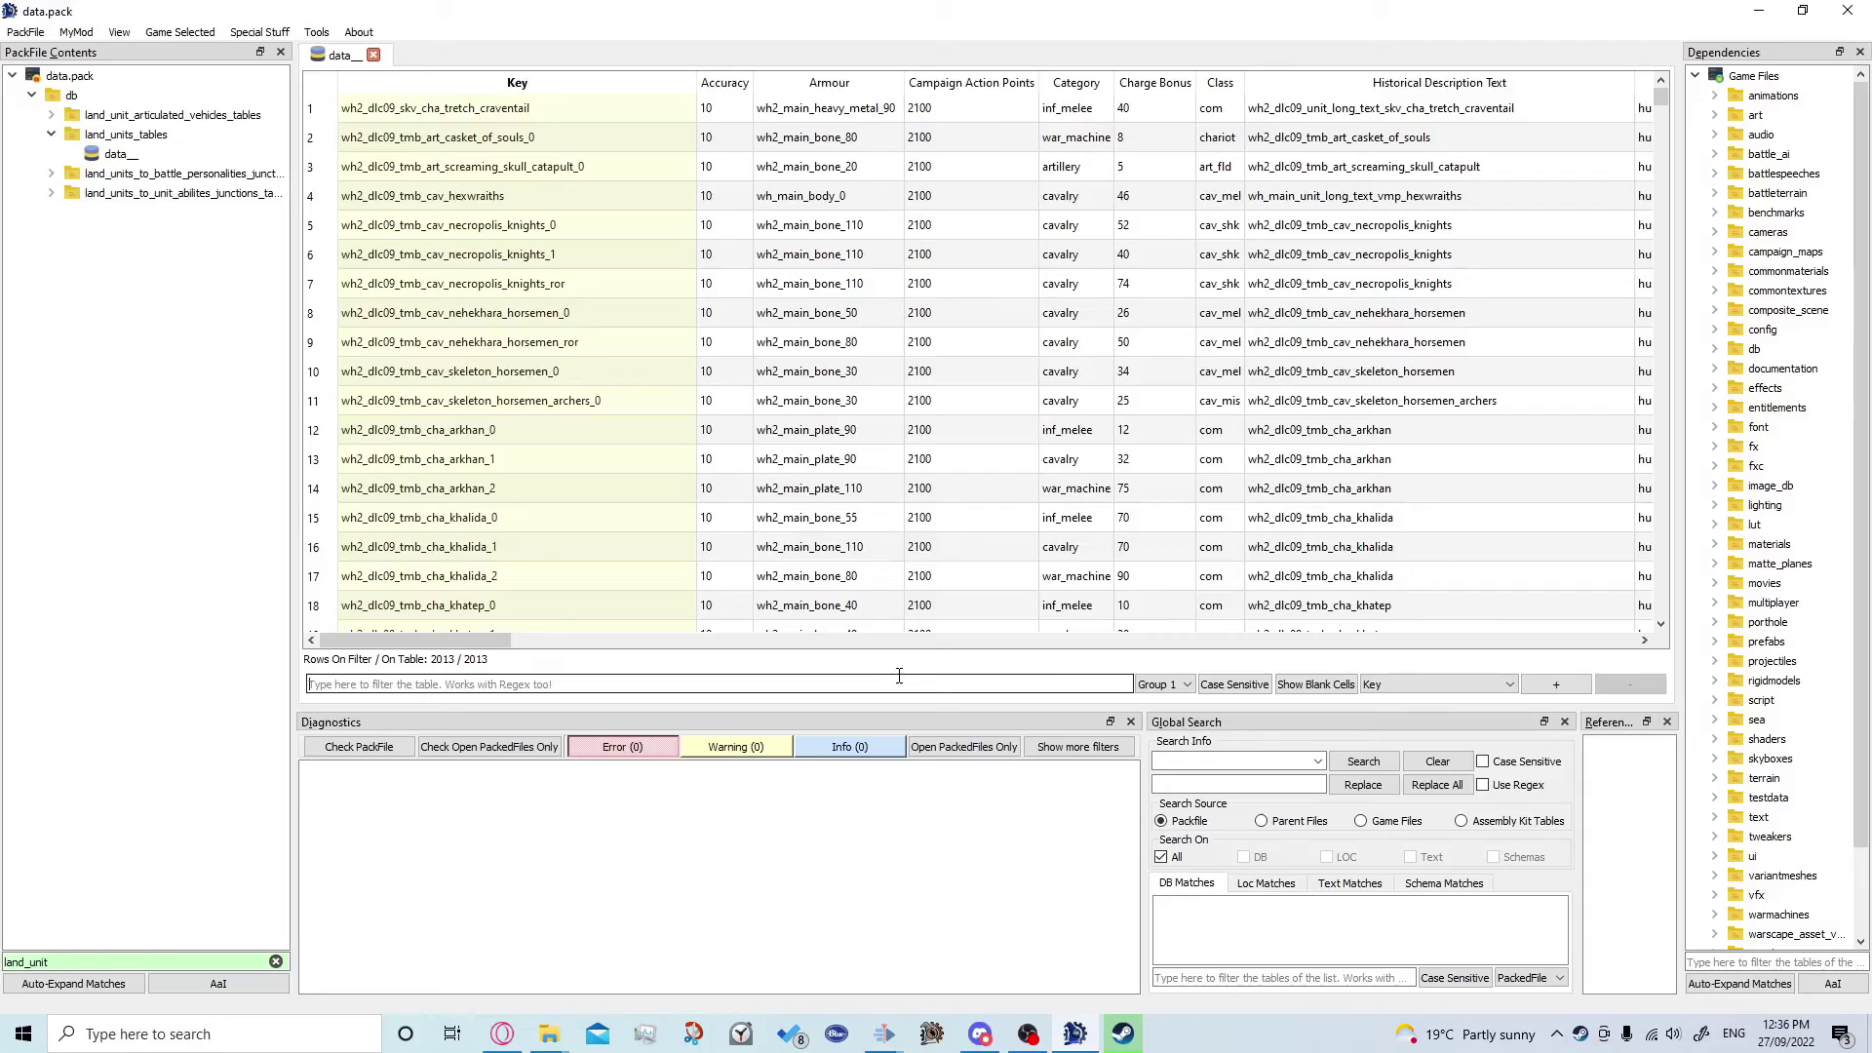
pyautogui.write('skar')
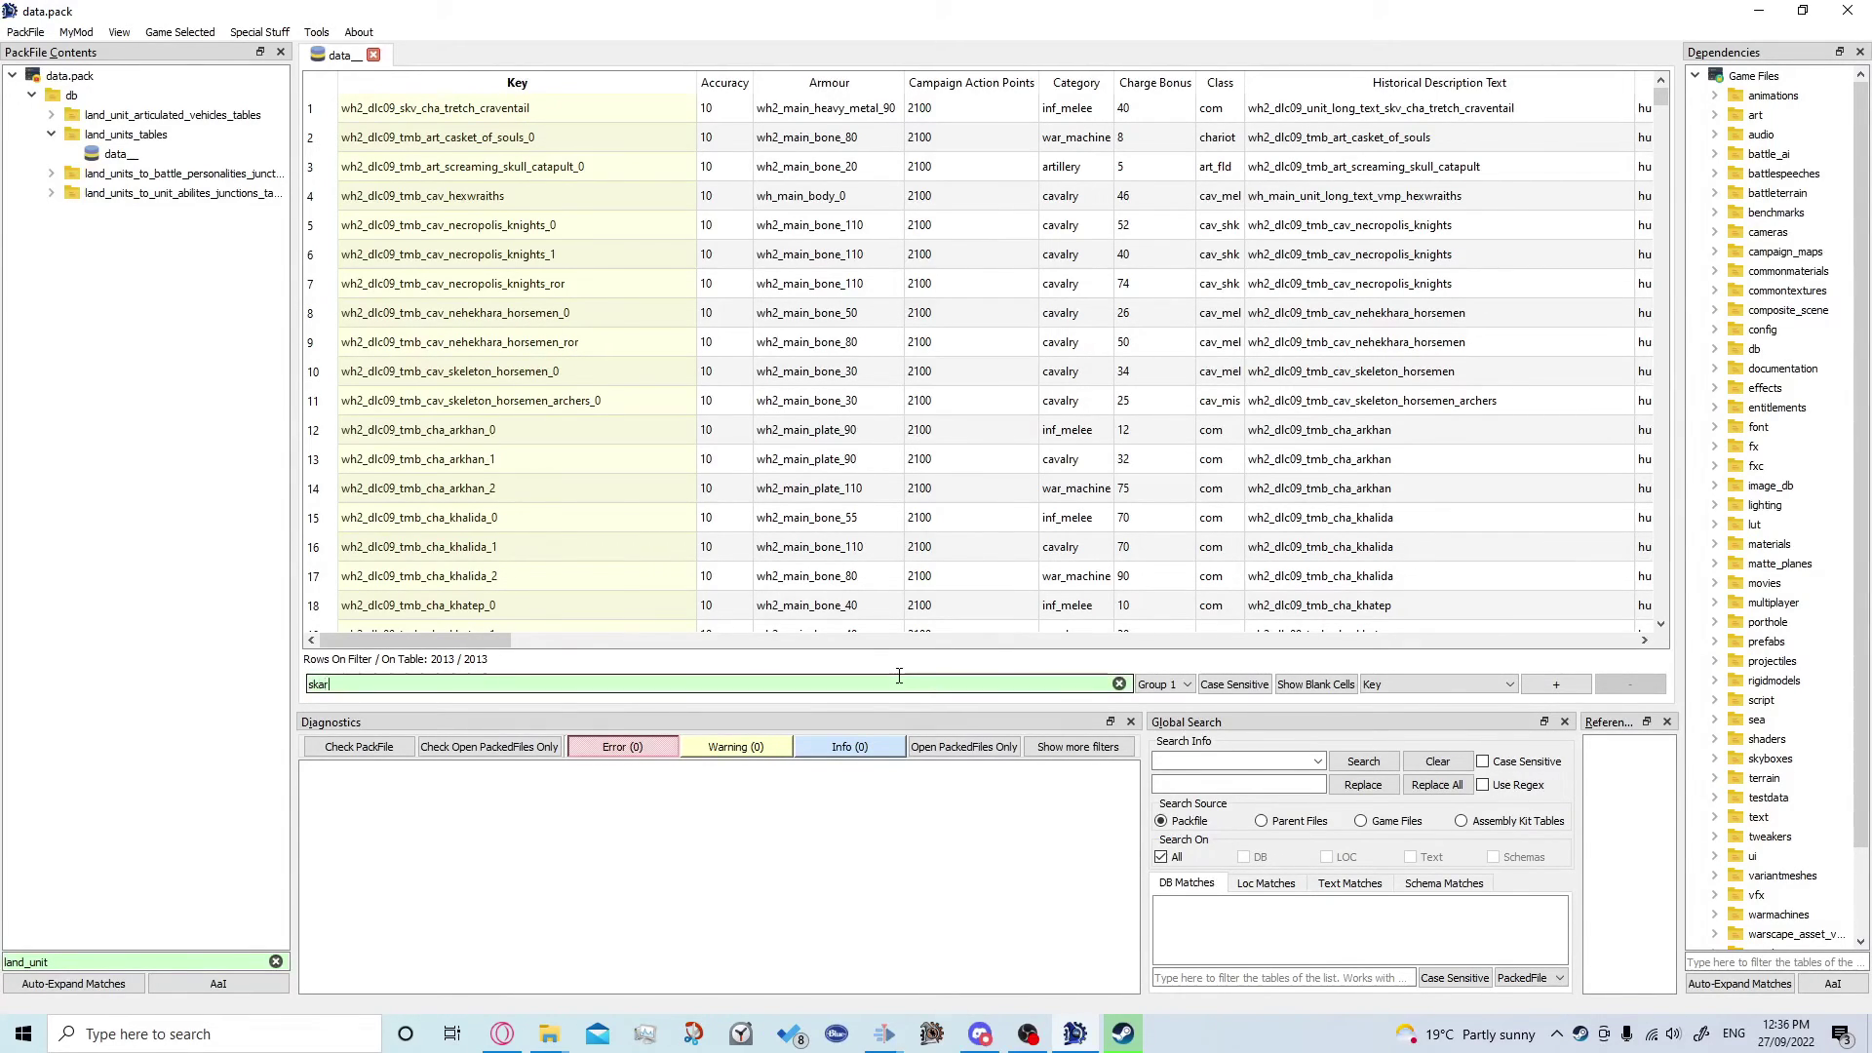
pyautogui.write('brand')
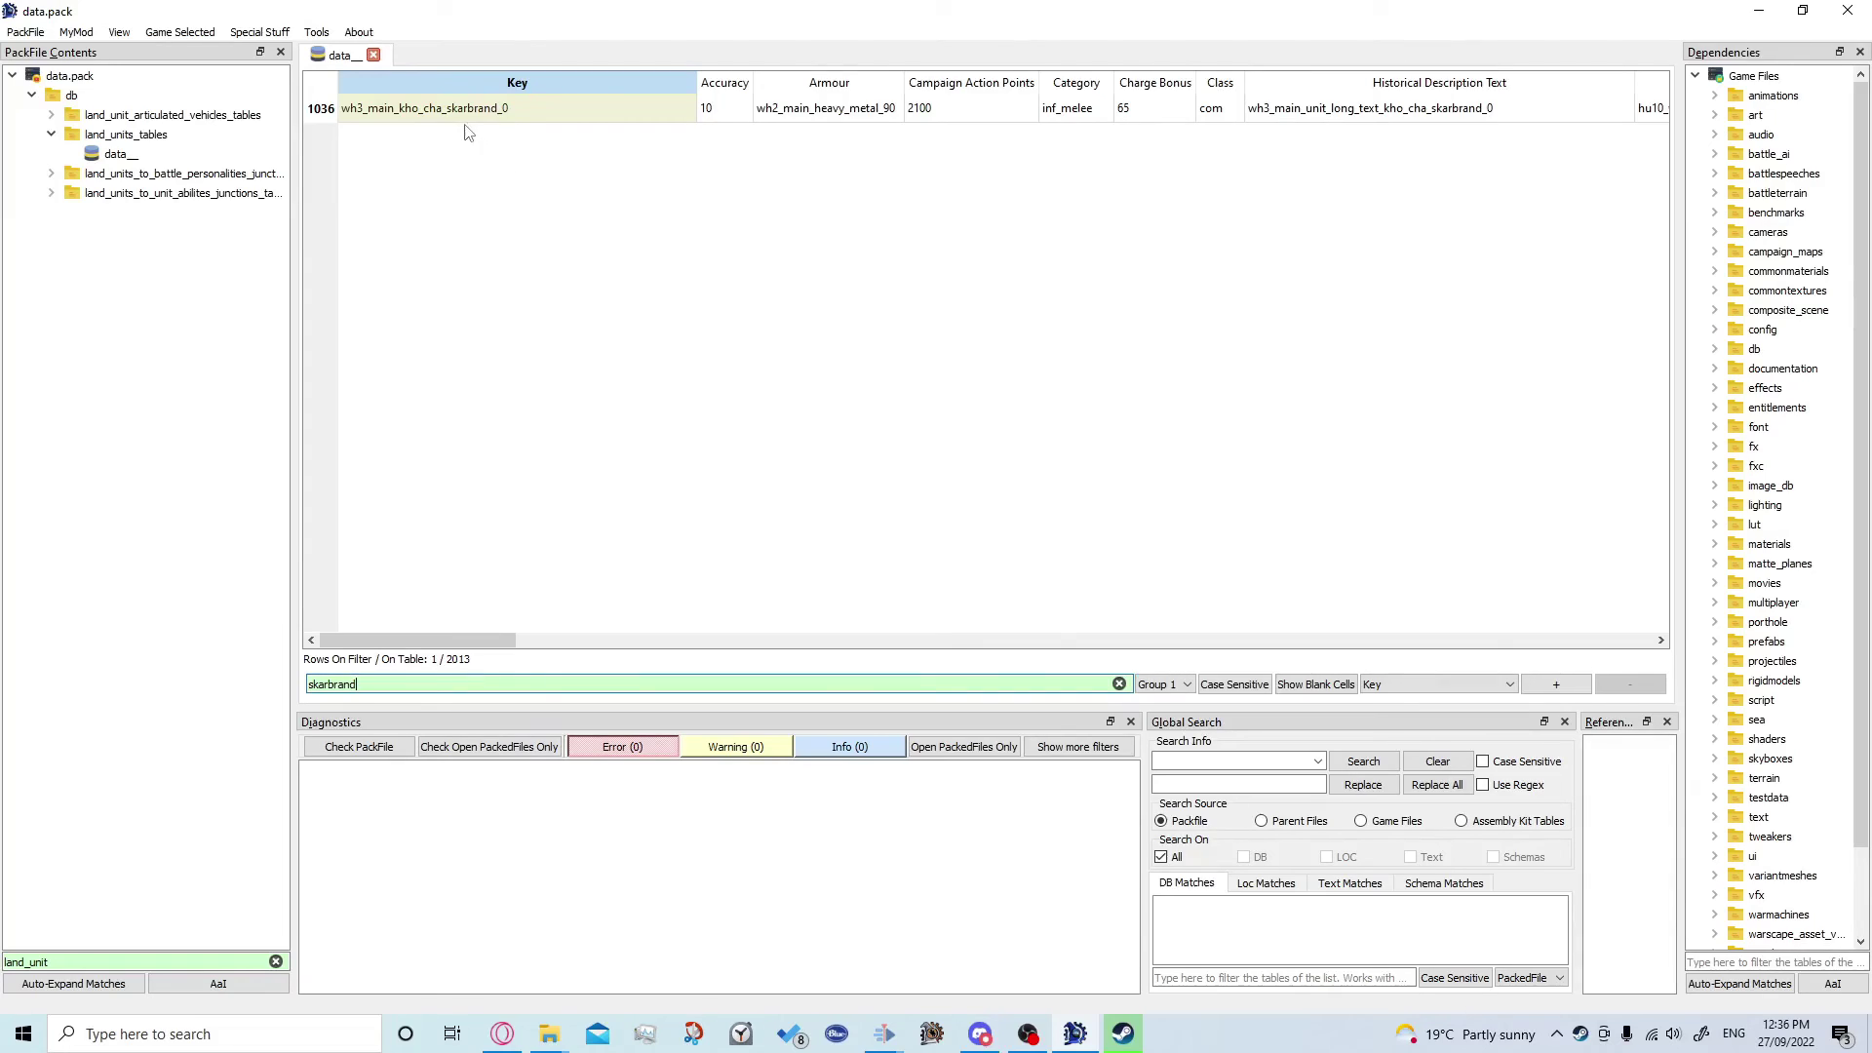
pyautogui.click(433, 115)
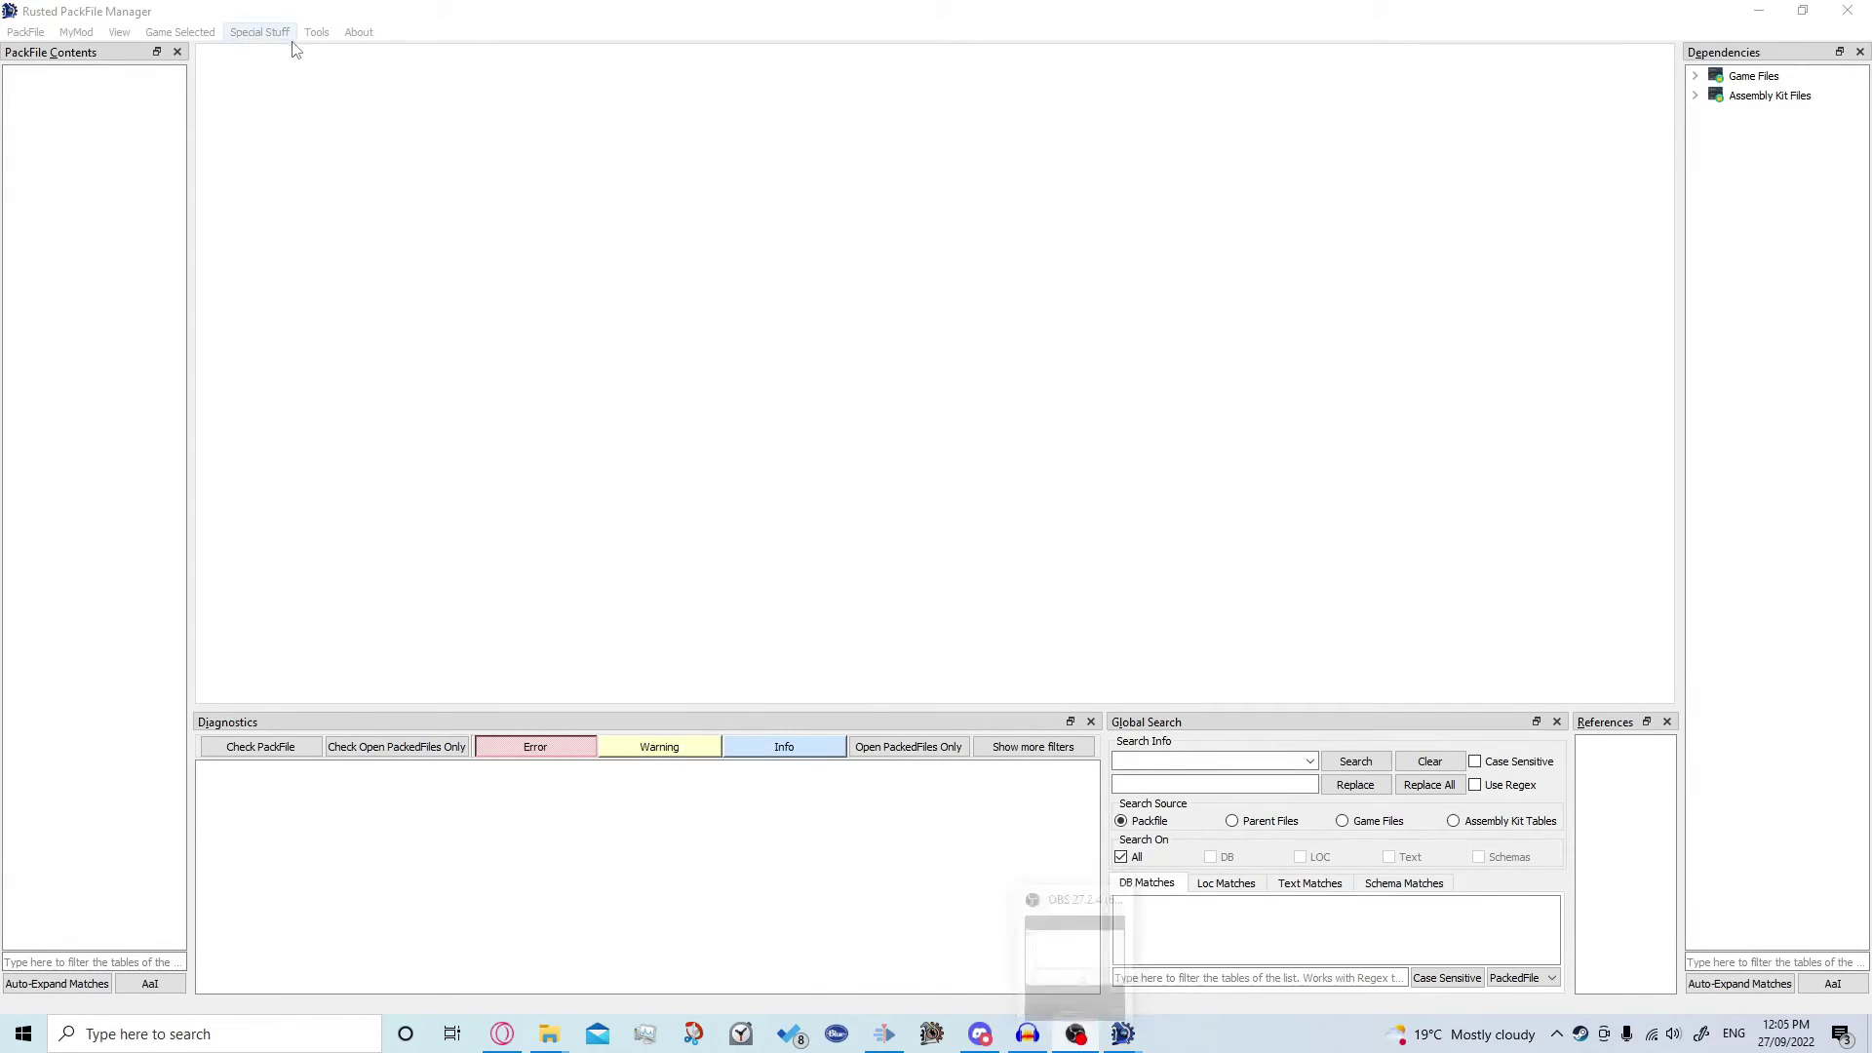
# Create a new MyMod named Example_mod for Warhammer 3
pyautogui.click(69, 40)
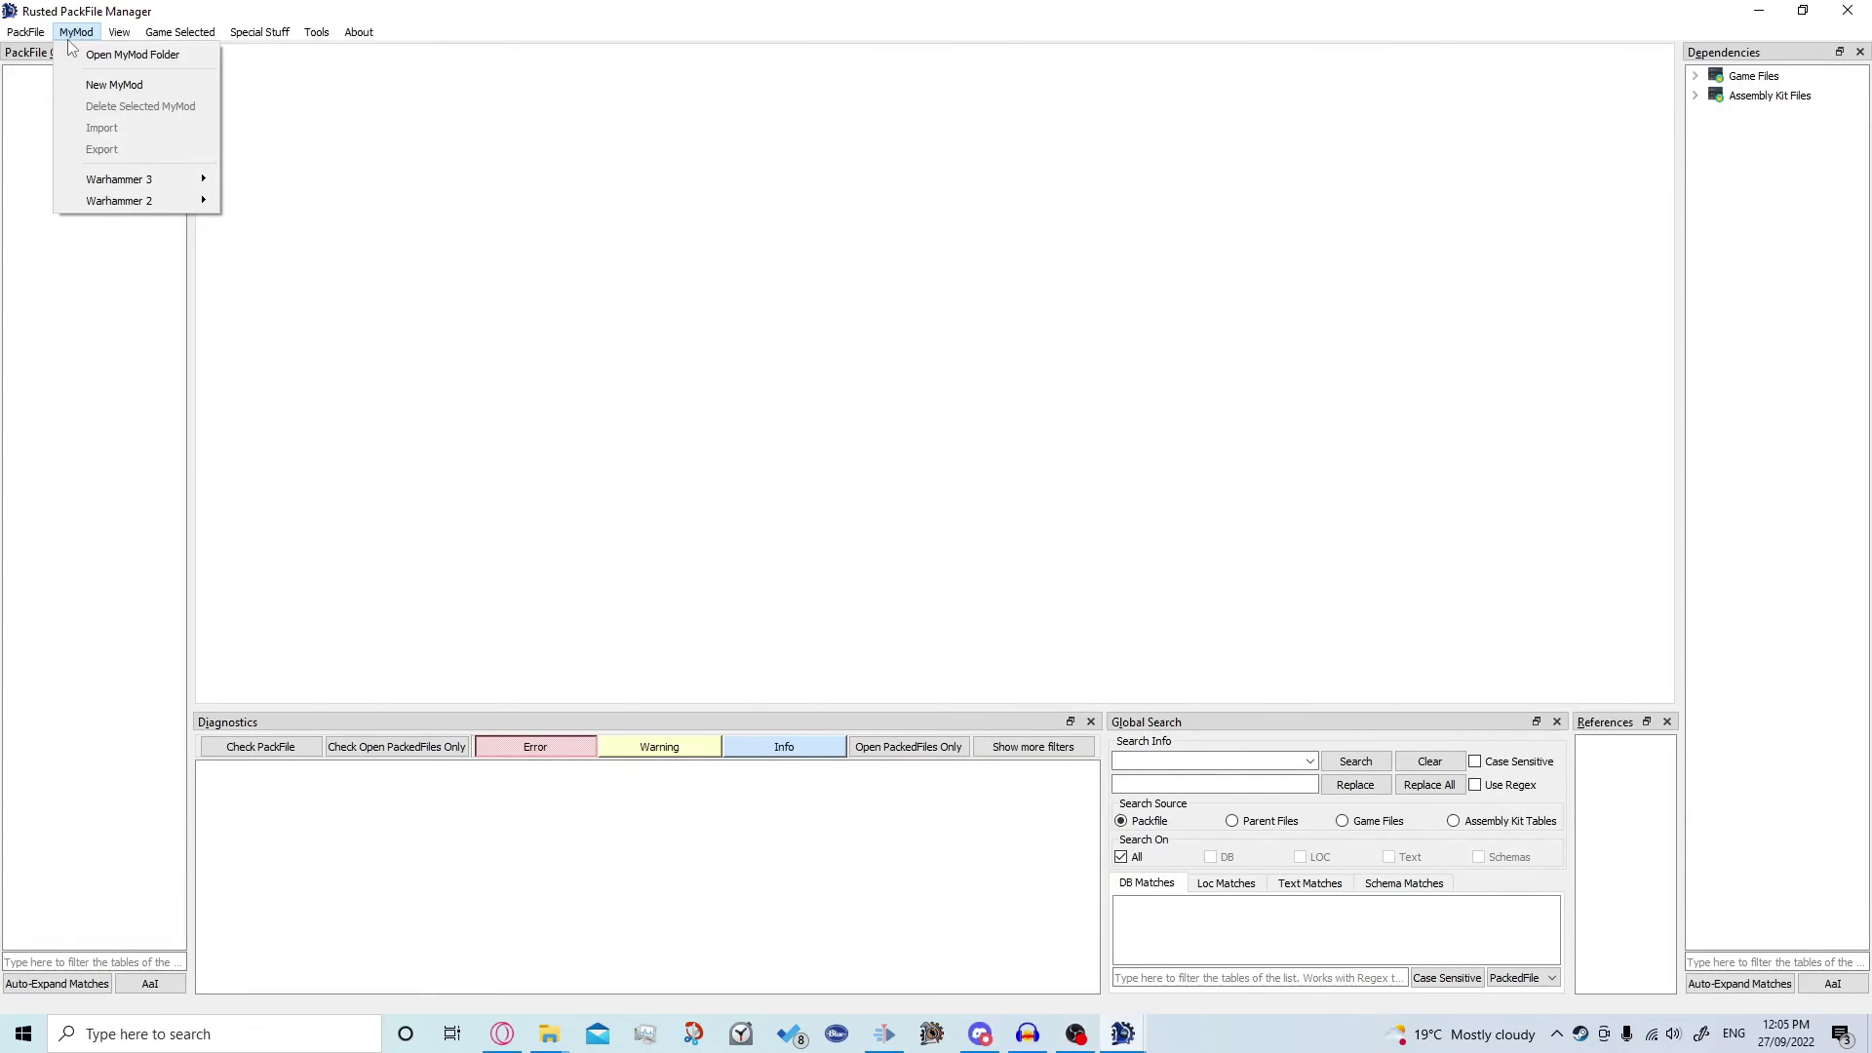
pyautogui.click(88, 89)
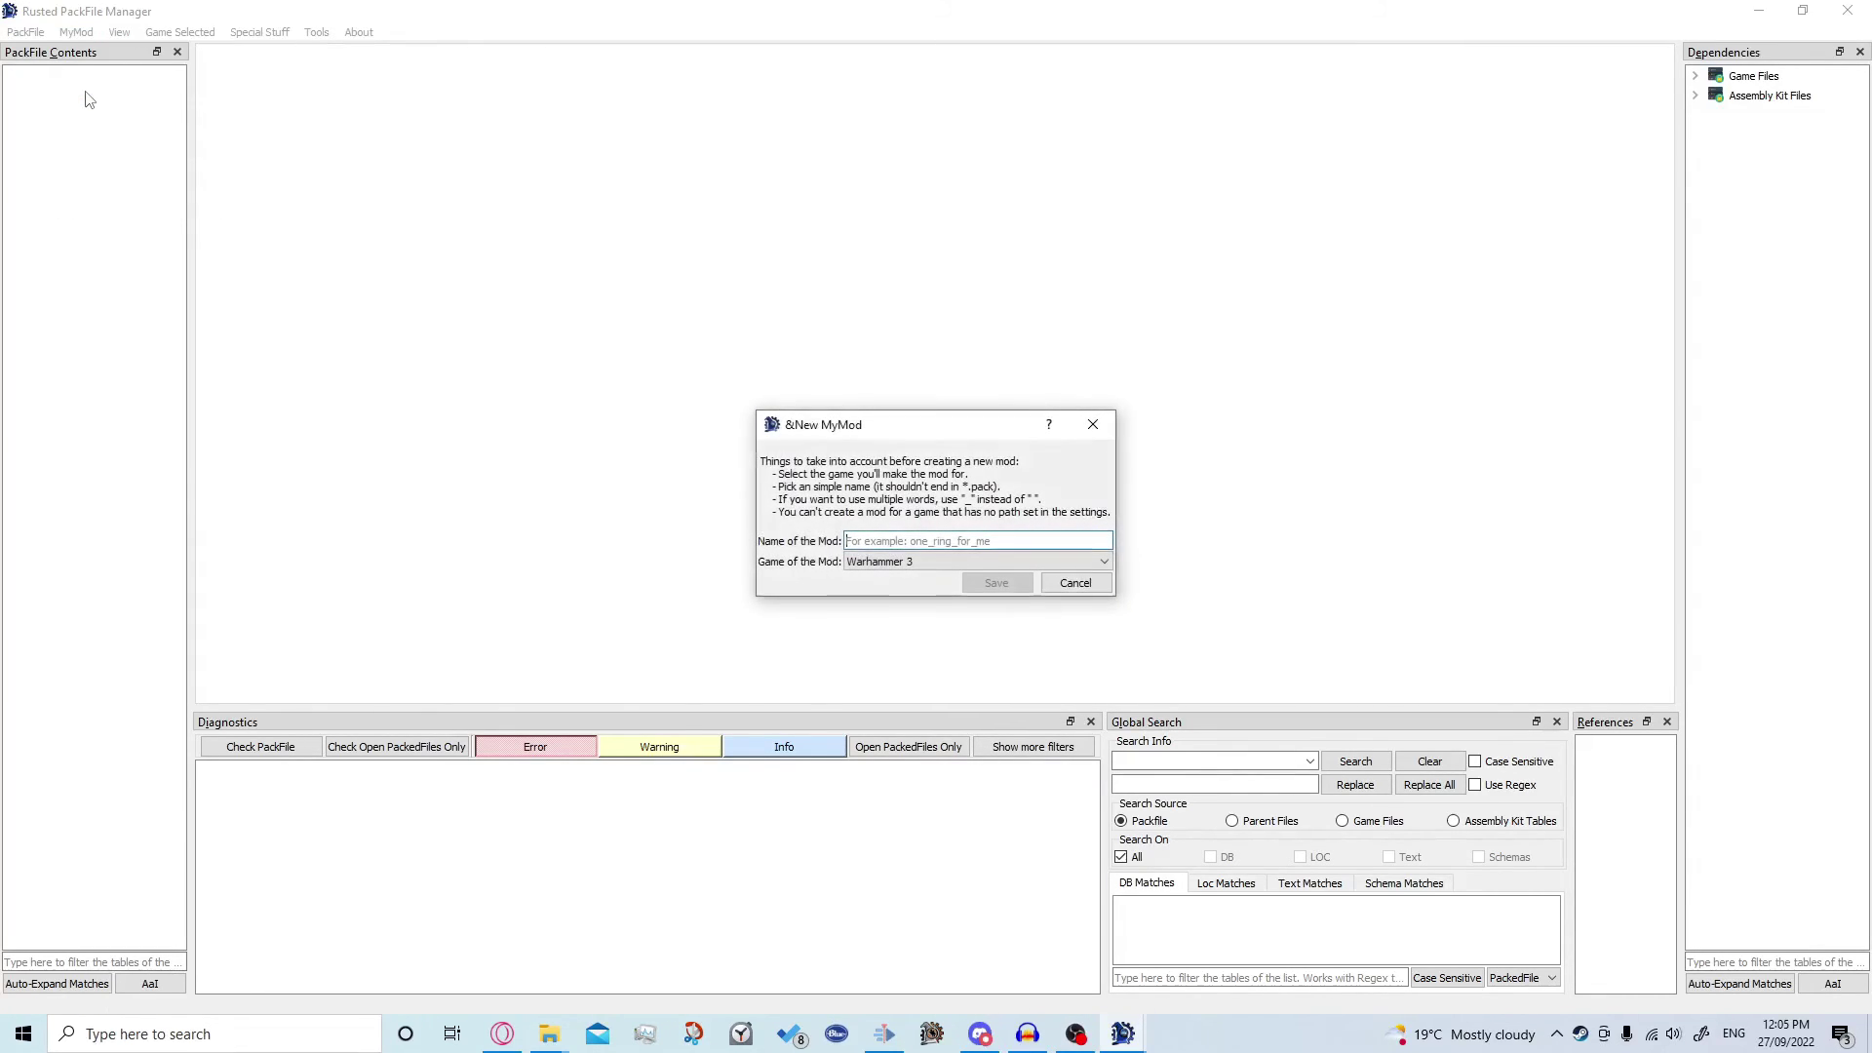
pyautogui.click(884, 535)
pyautogui.write('Ex')
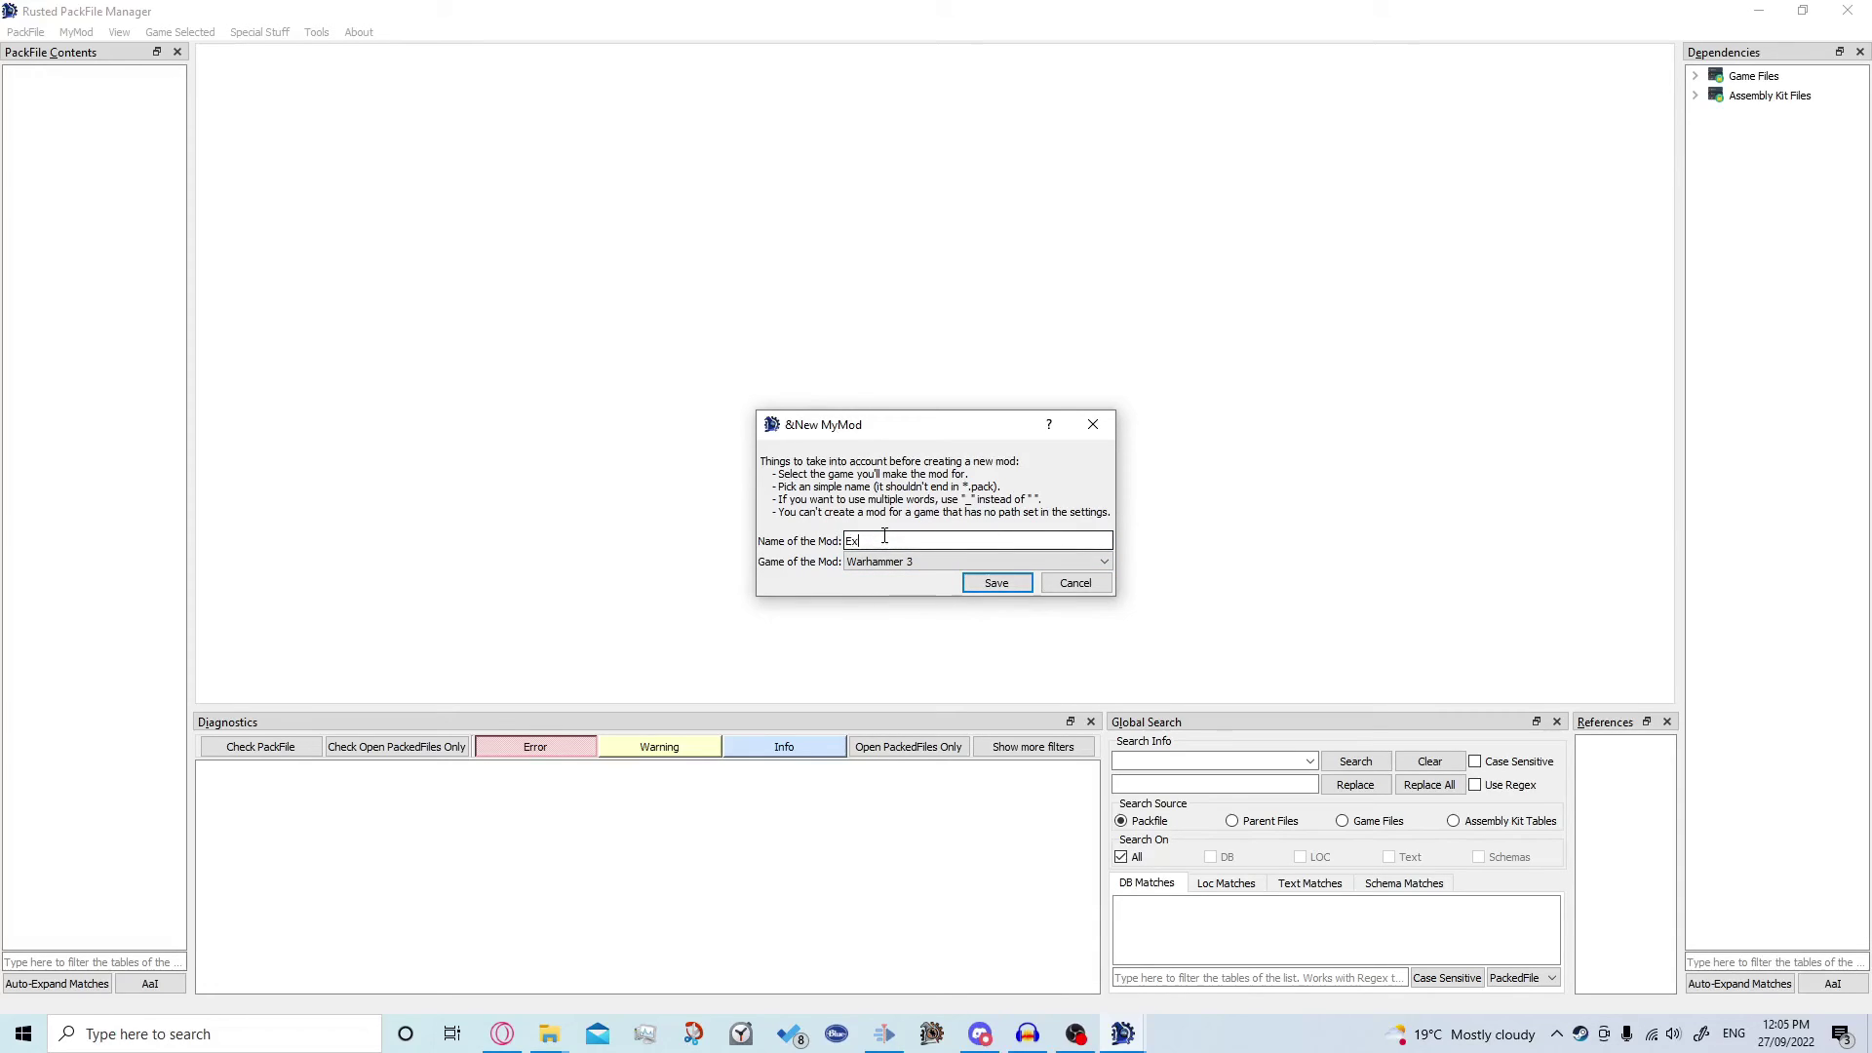
pyautogui.write('ample_mod')
pyautogui.click(999, 584)
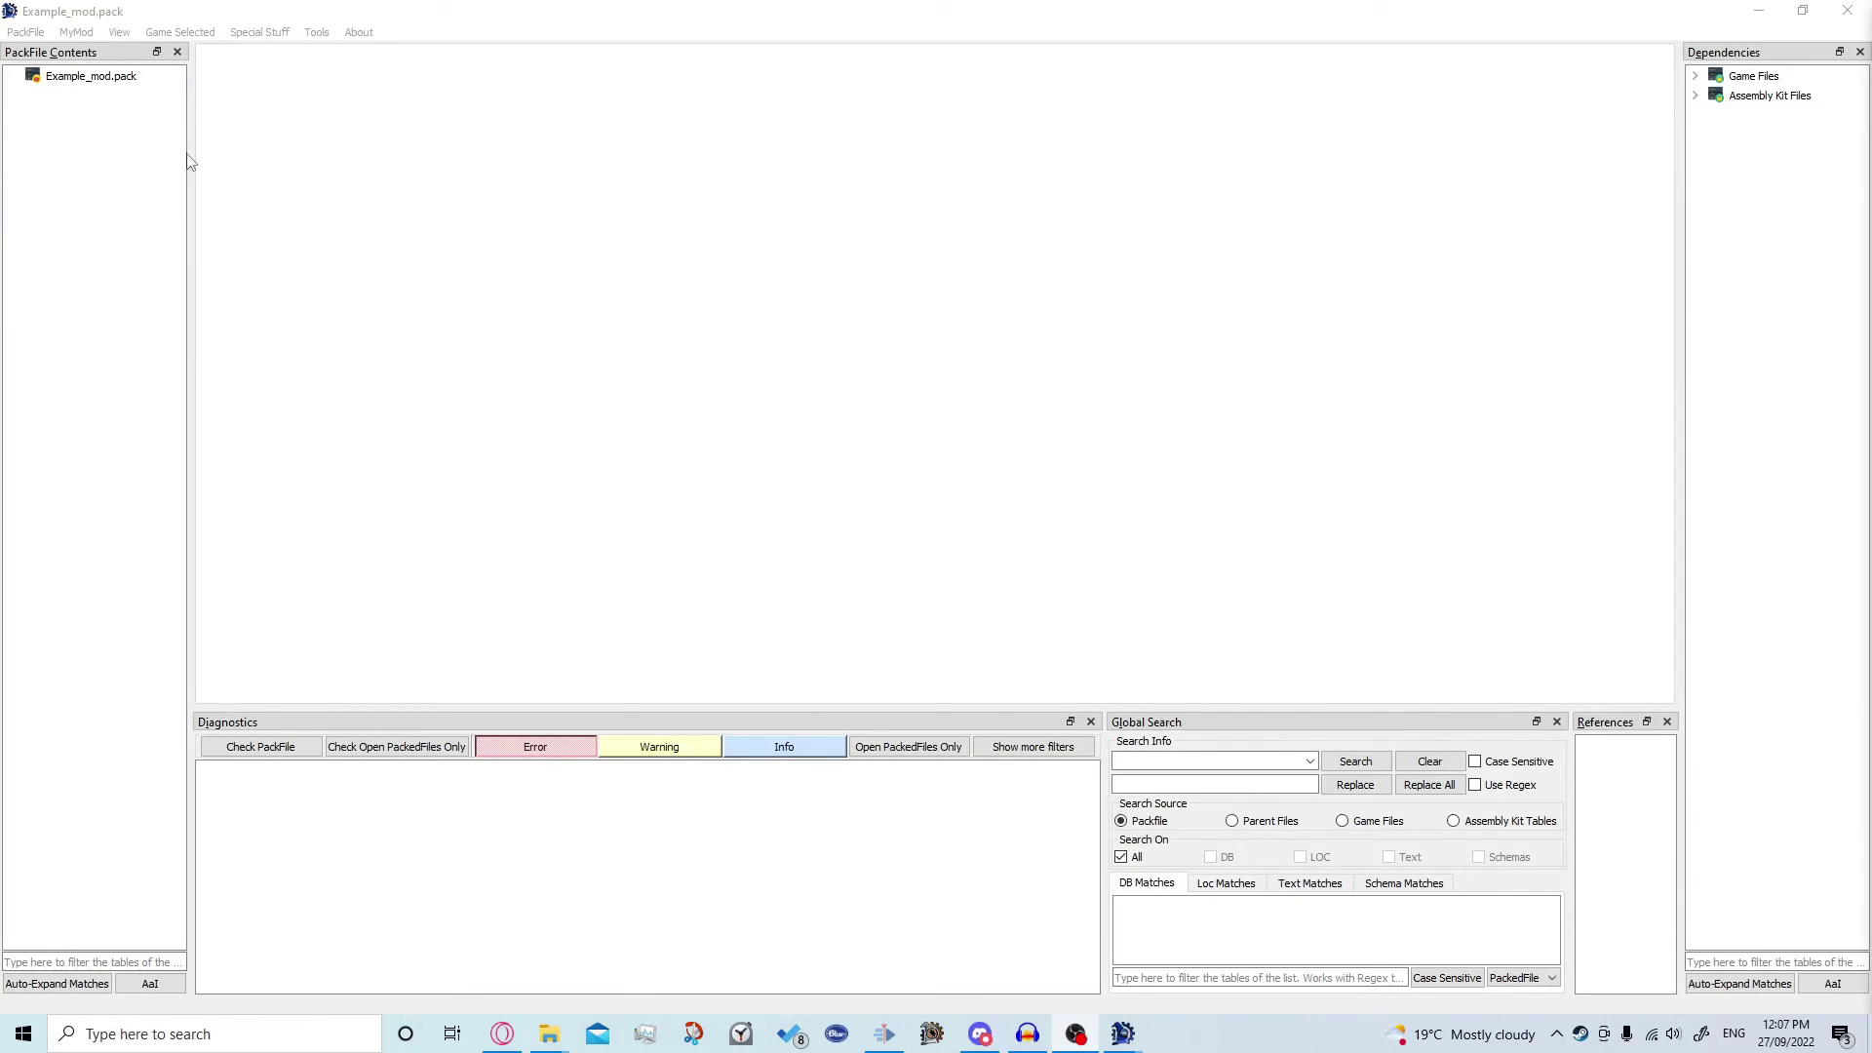
# Create a DB table named Example_mod in the new pack, filtering the table types by "land_unit" and choosing land_units_tables
pyautogui.click(75, 84)
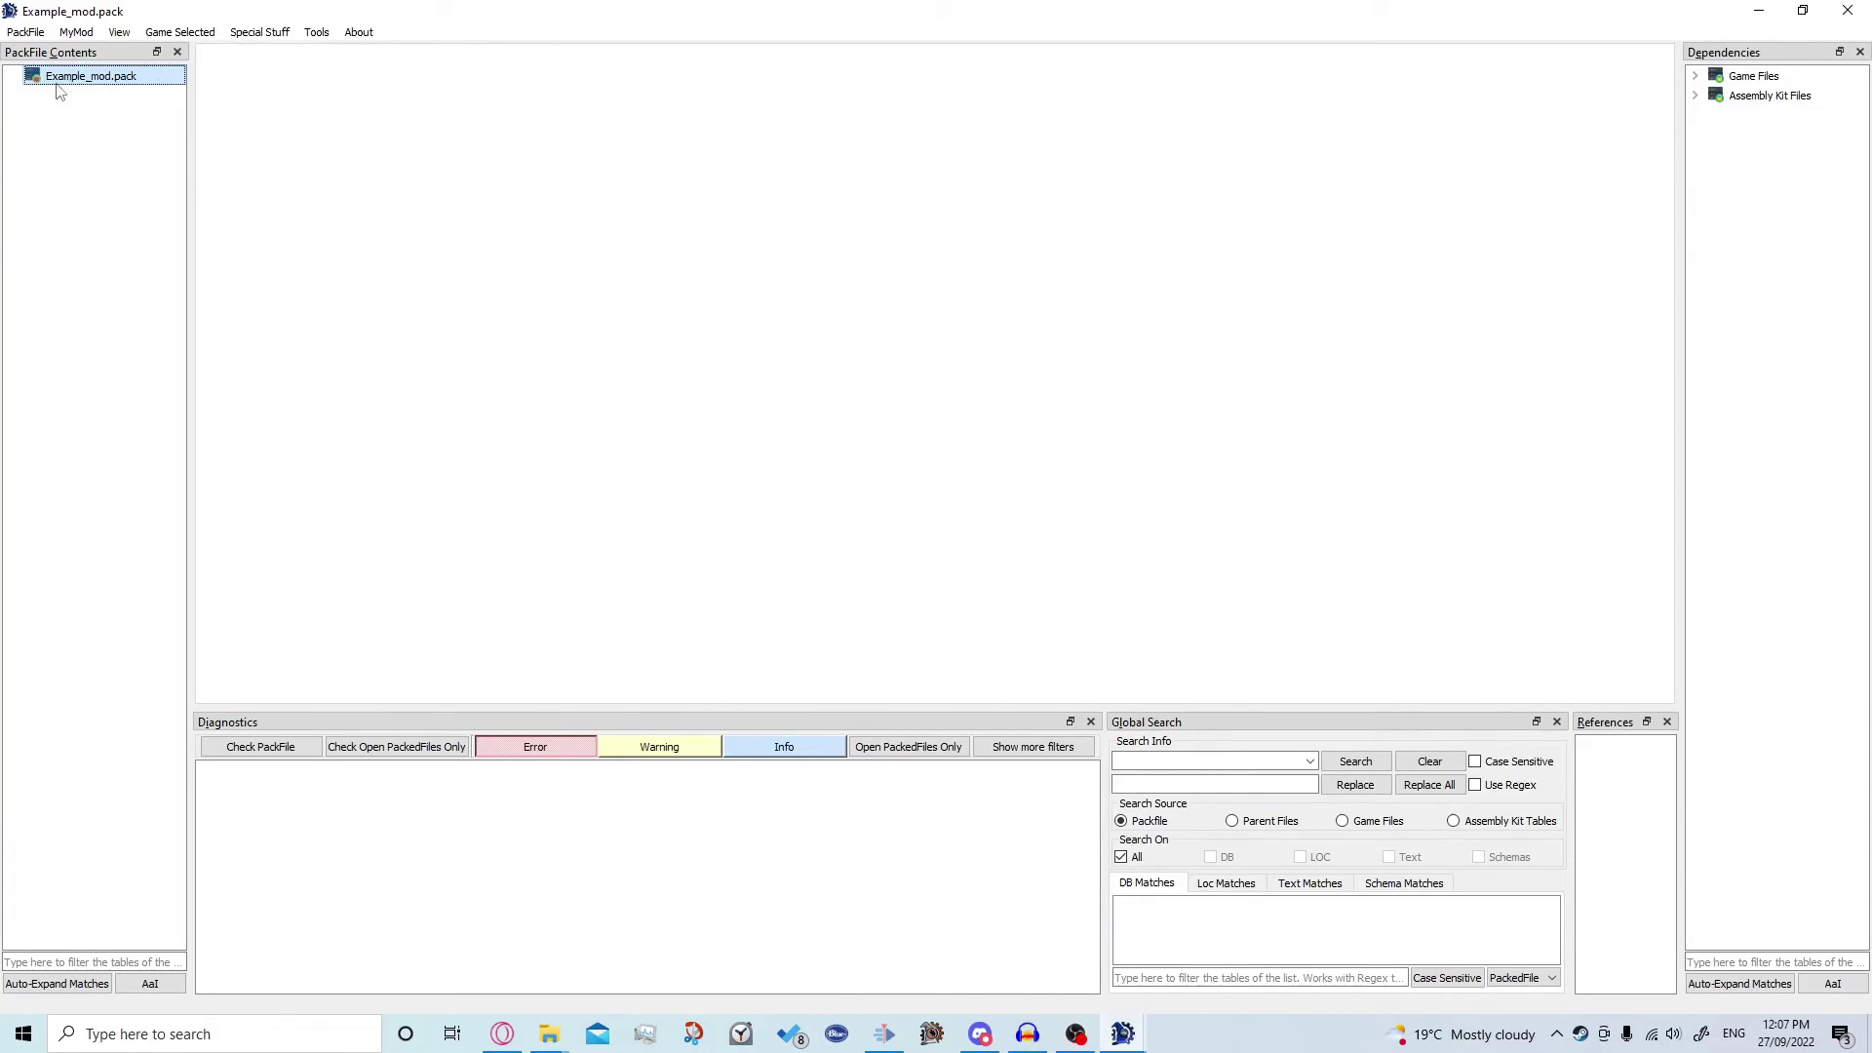
pyautogui.rightClick(113, 84)
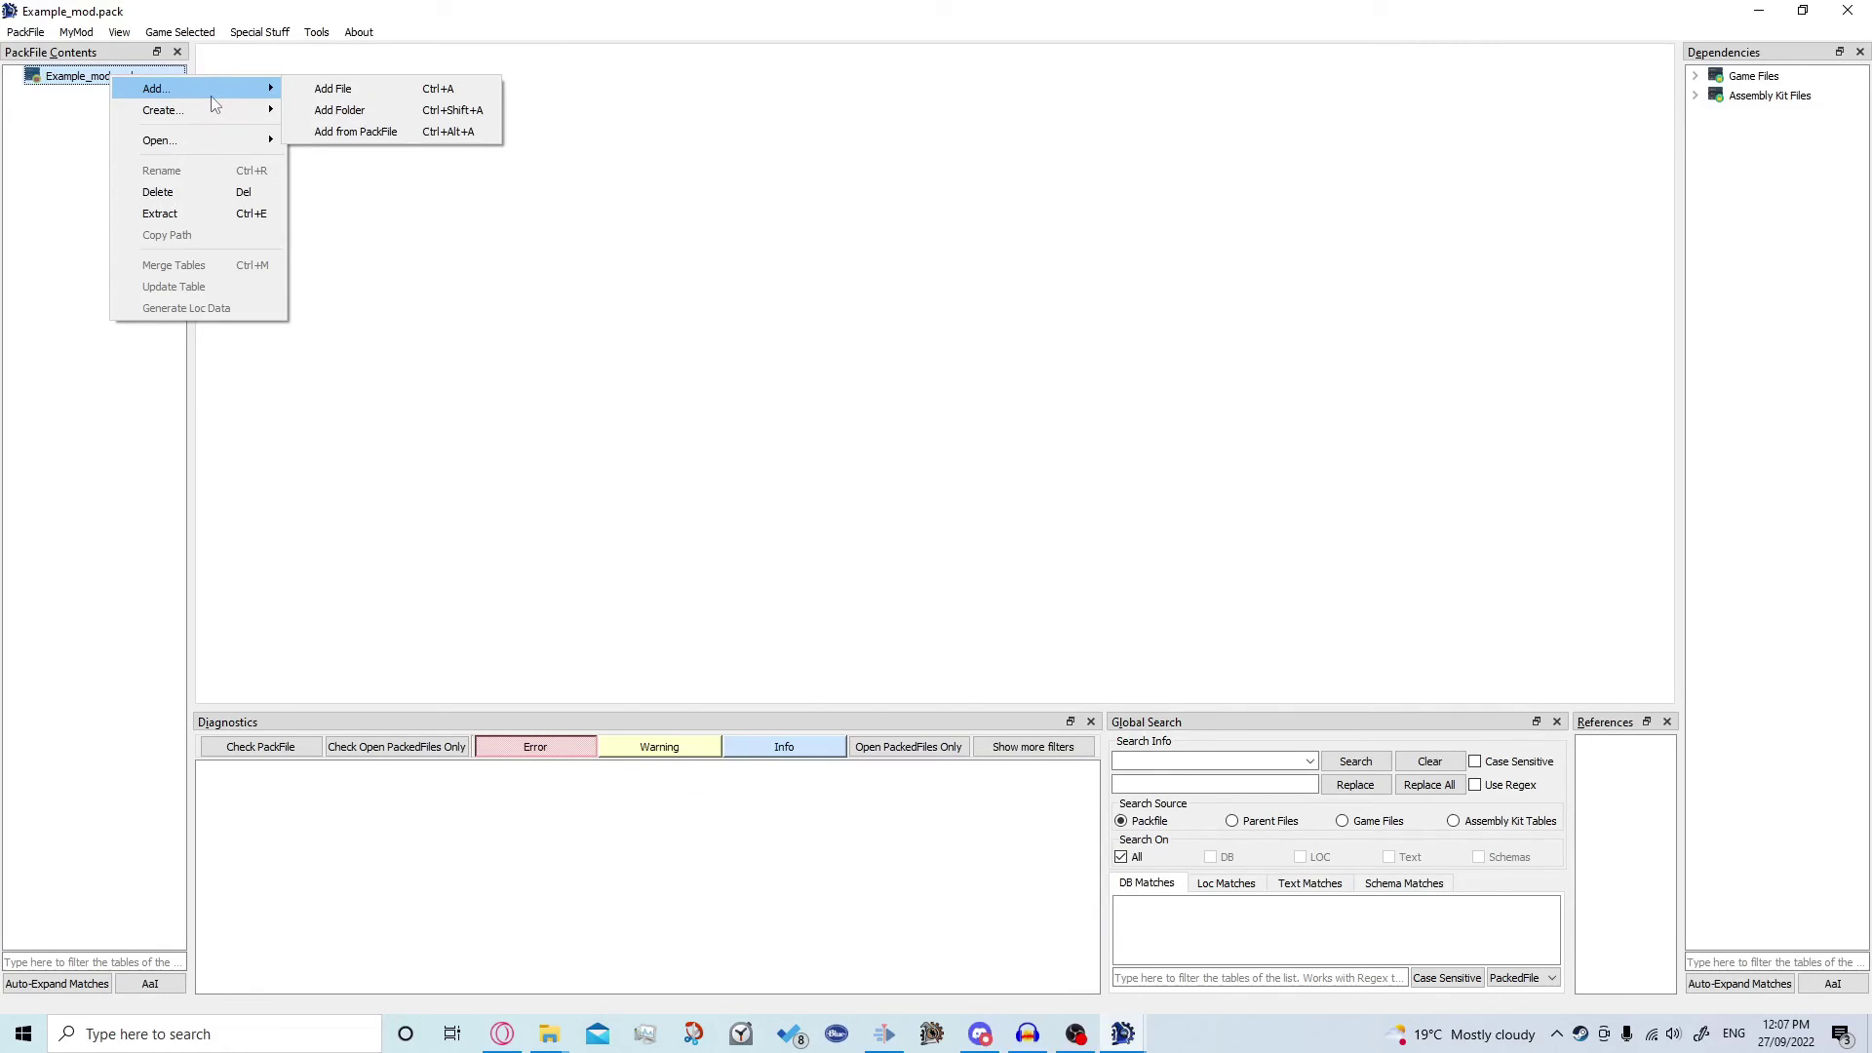
pyautogui.moveTo(216, 114)
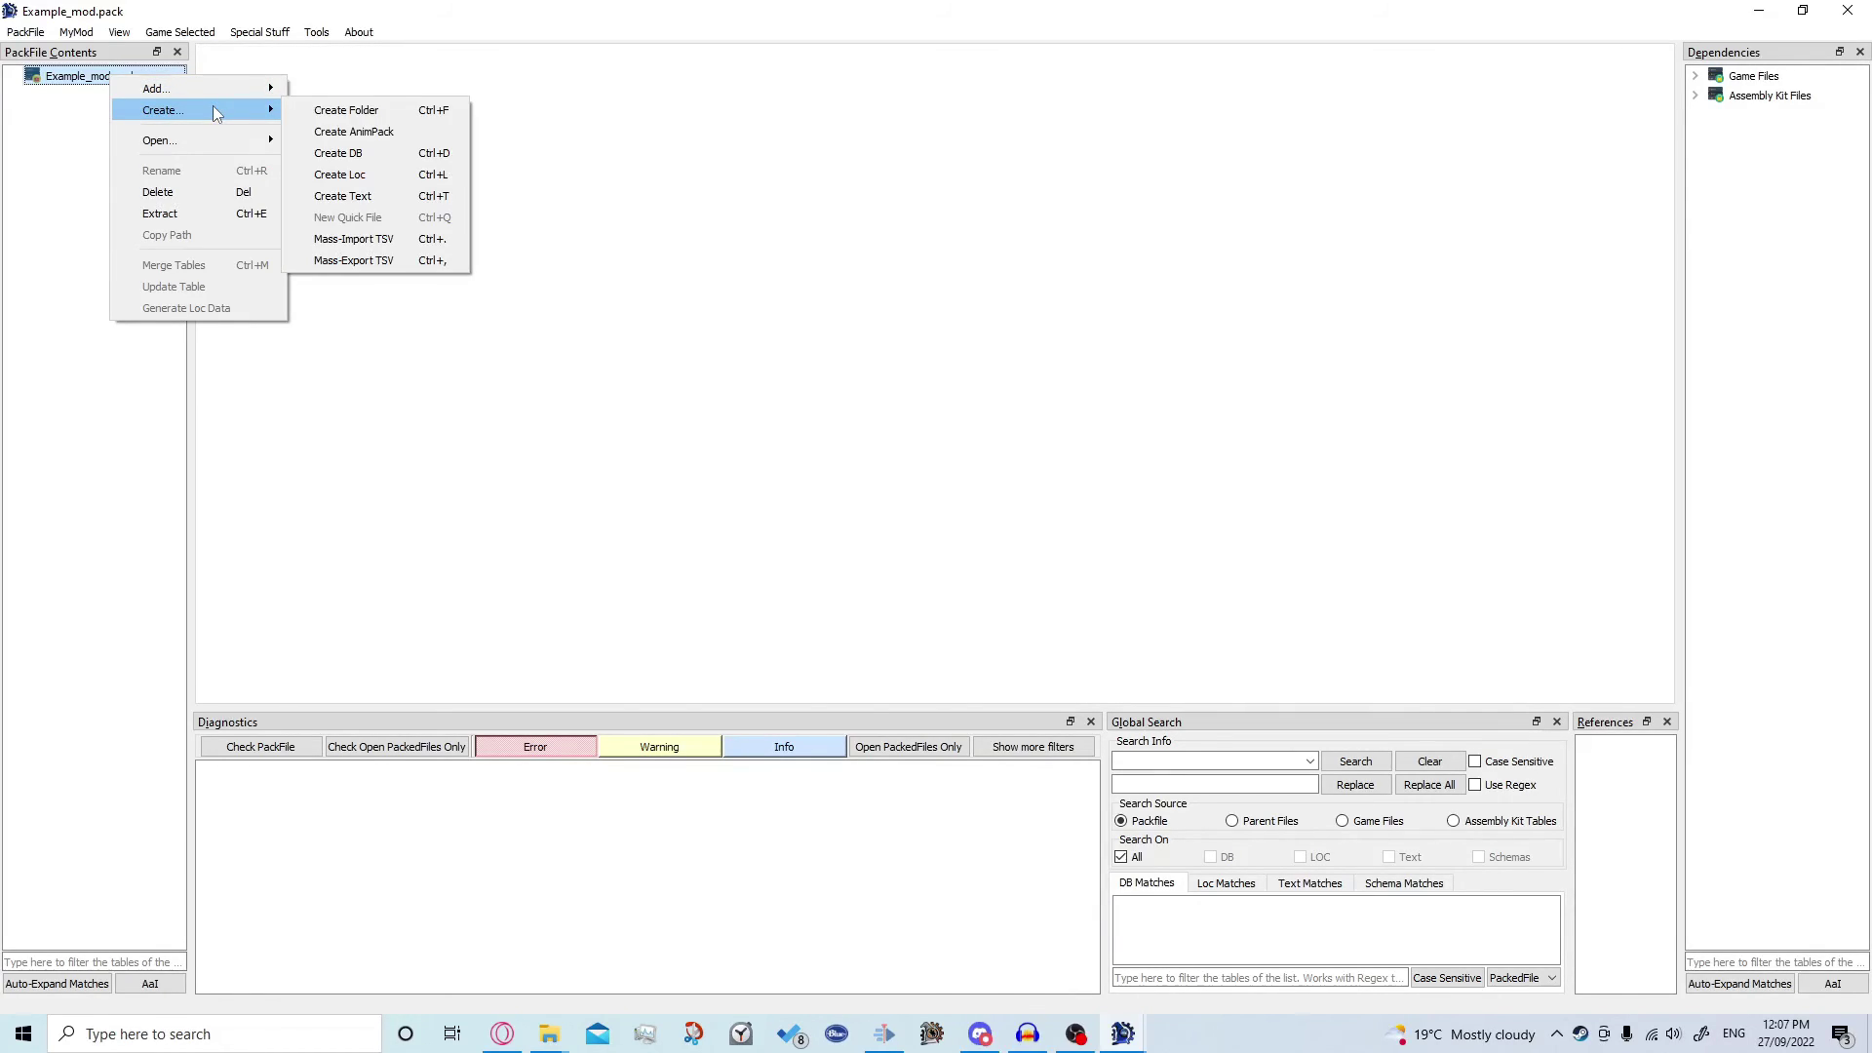
pyautogui.click(369, 155)
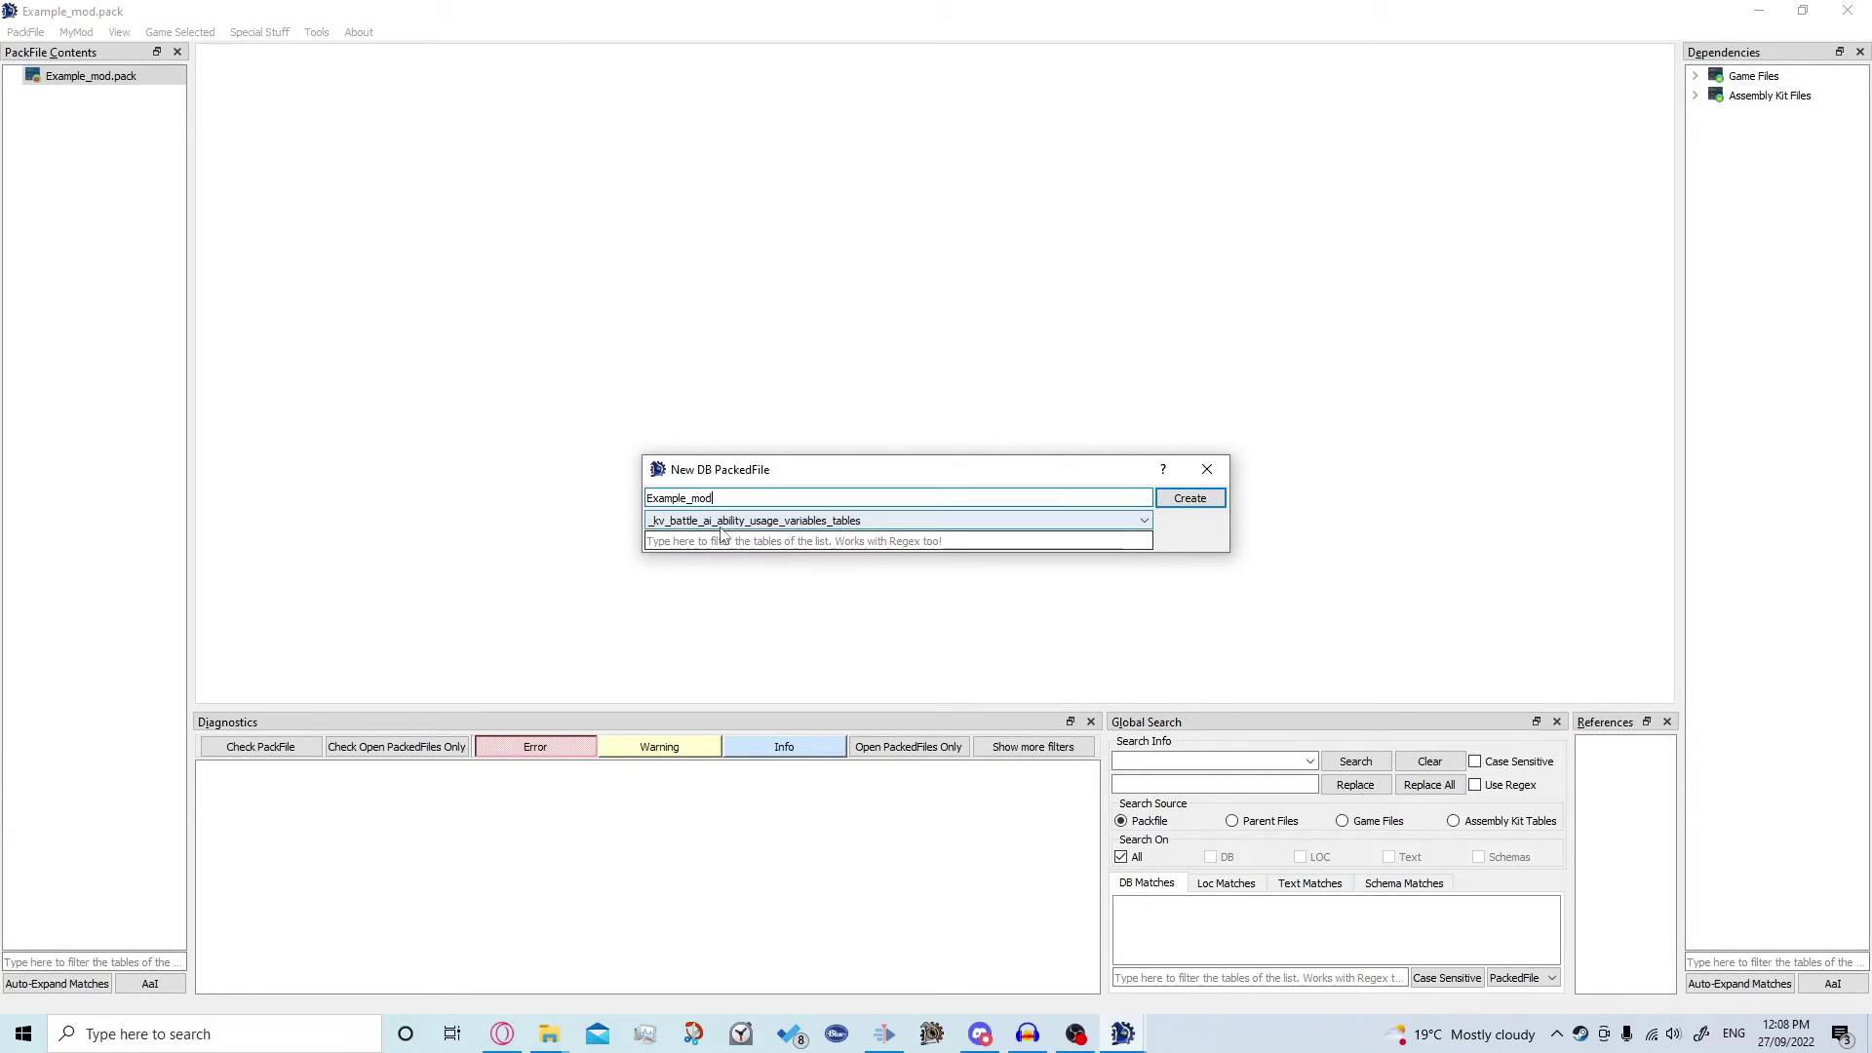
pyautogui.click(726, 521)
pyautogui.scroll(-15, 756, 567)
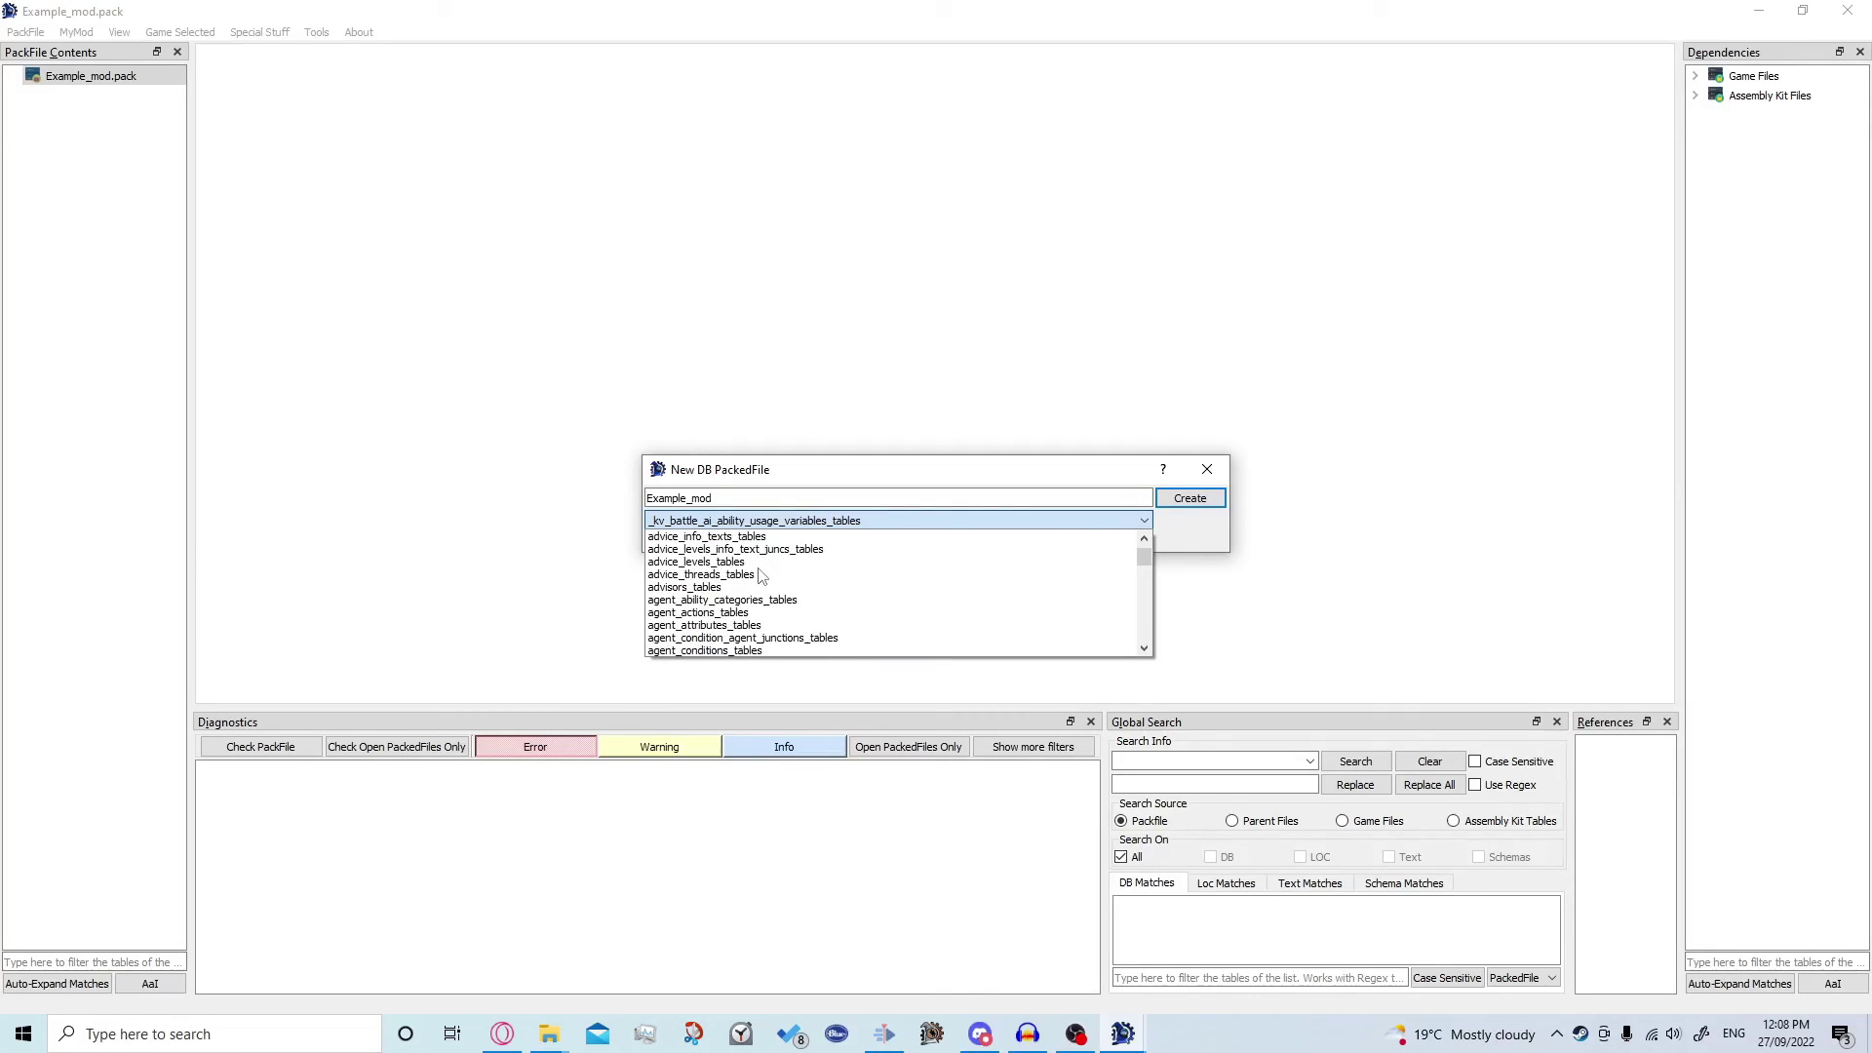
pyautogui.press('Escape')
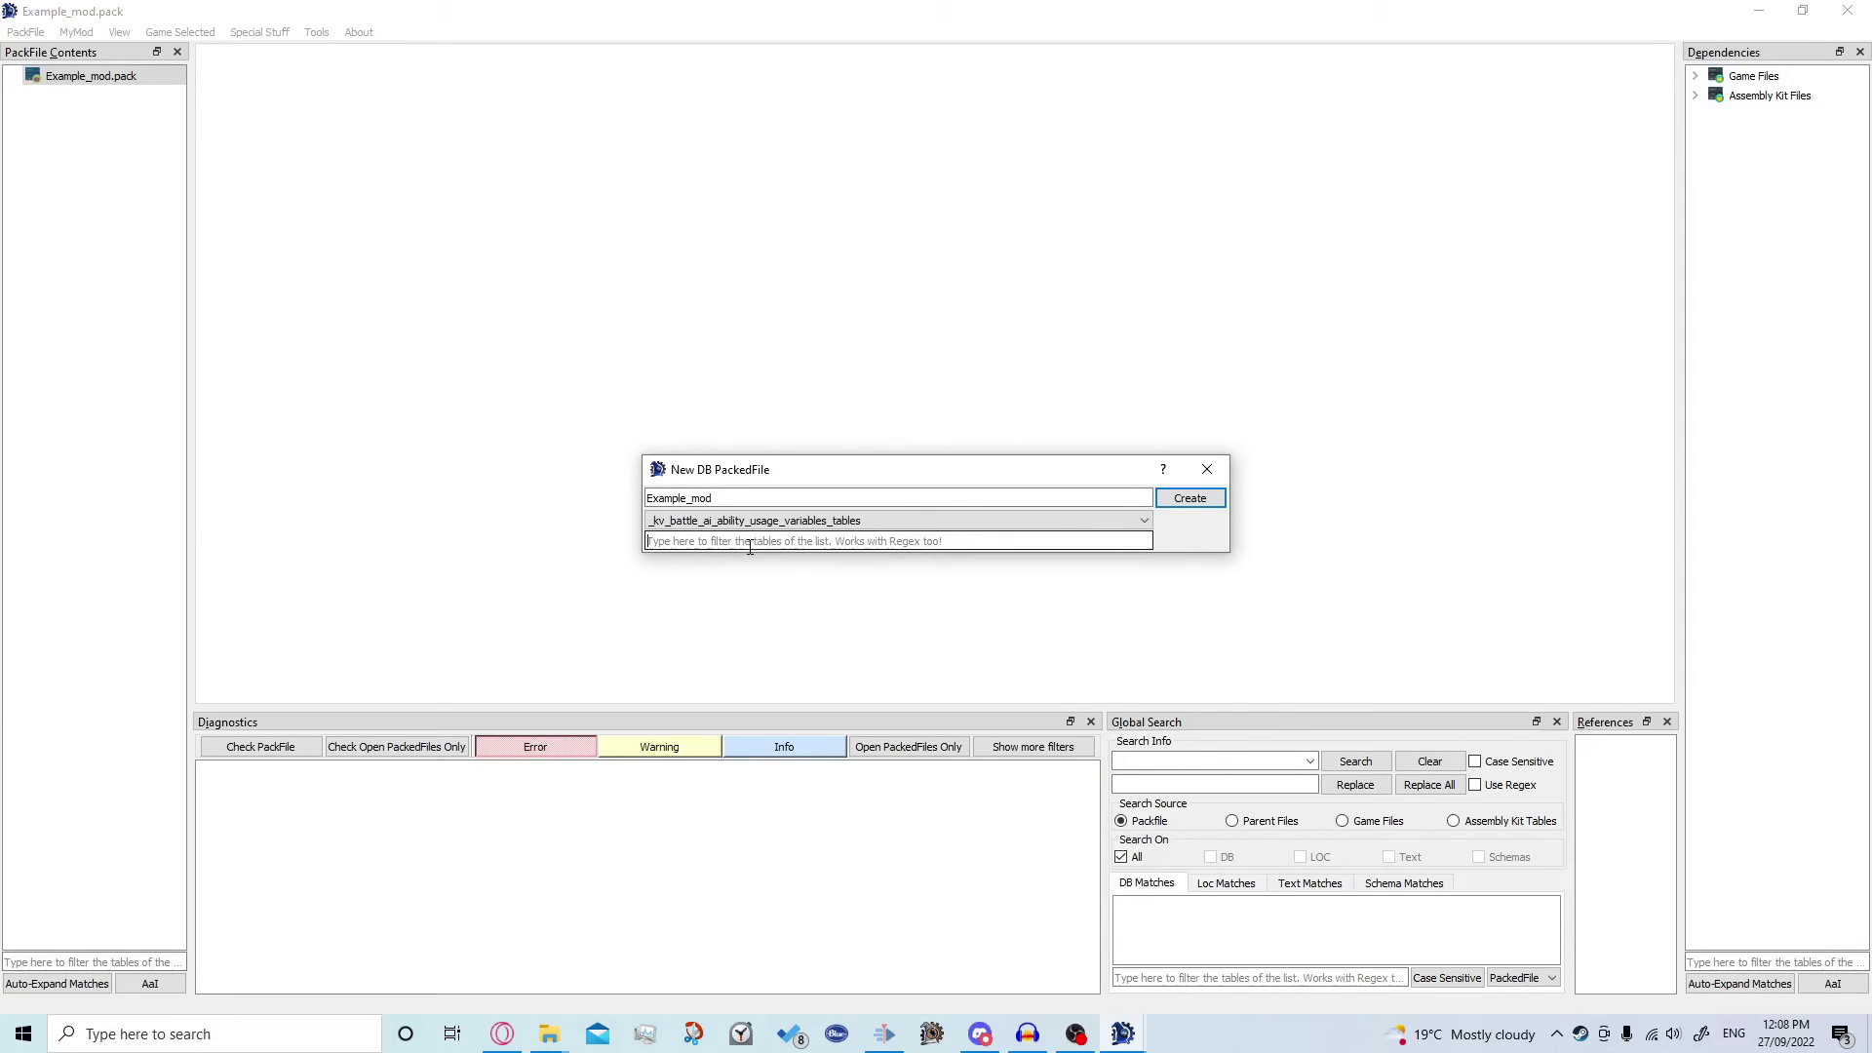
pyautogui.write('land_unit')
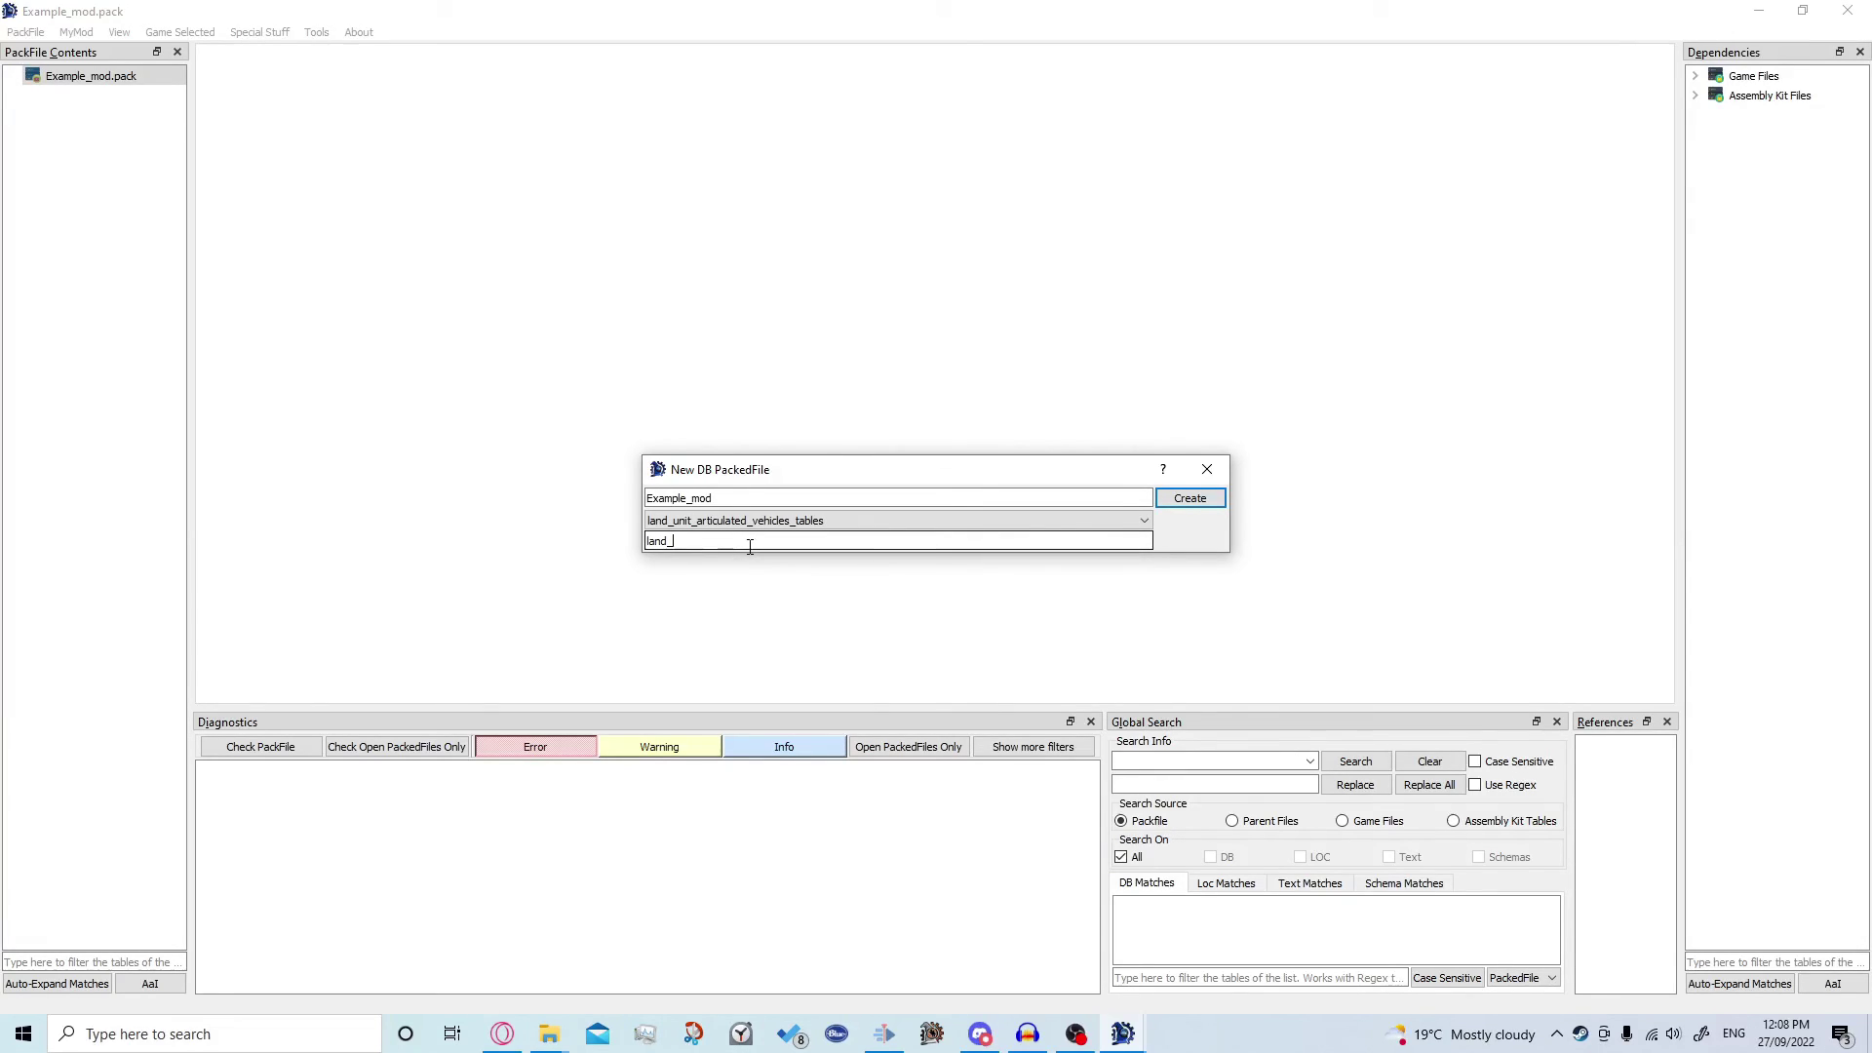
pyautogui.click(683, 521)
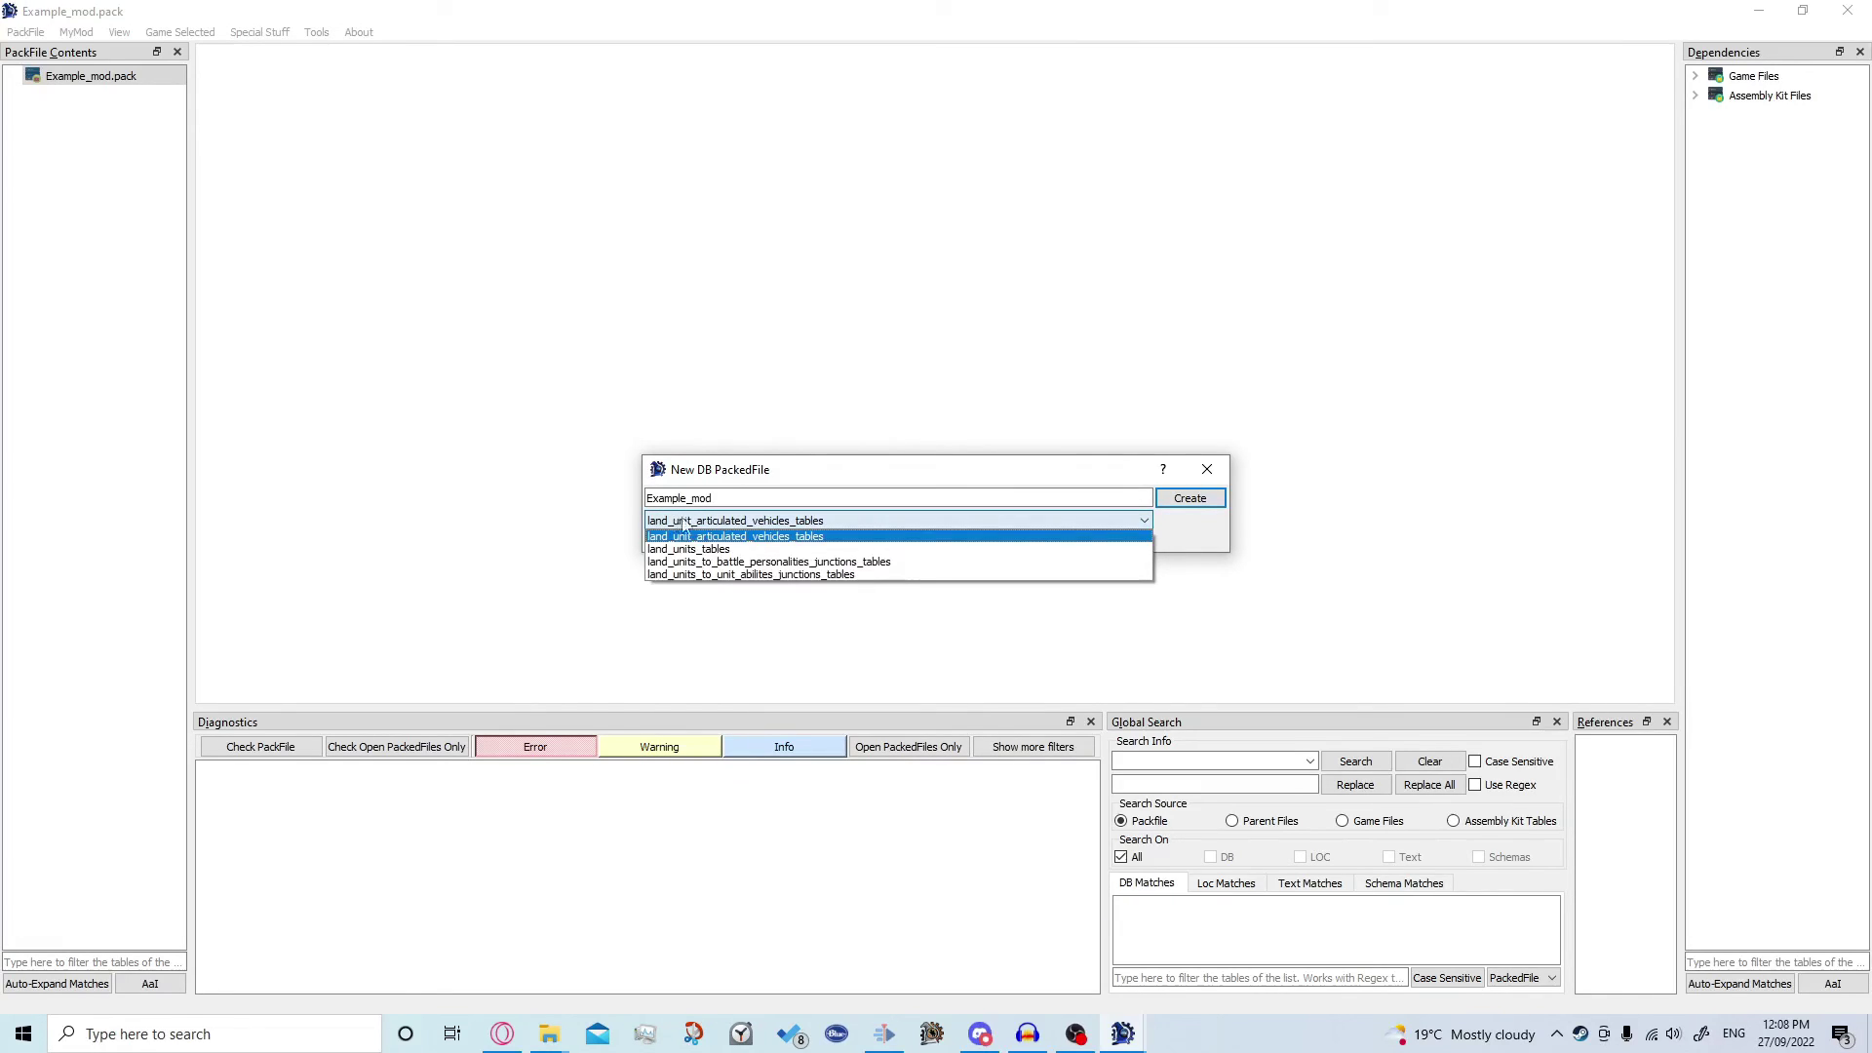
pyautogui.click(722, 549)
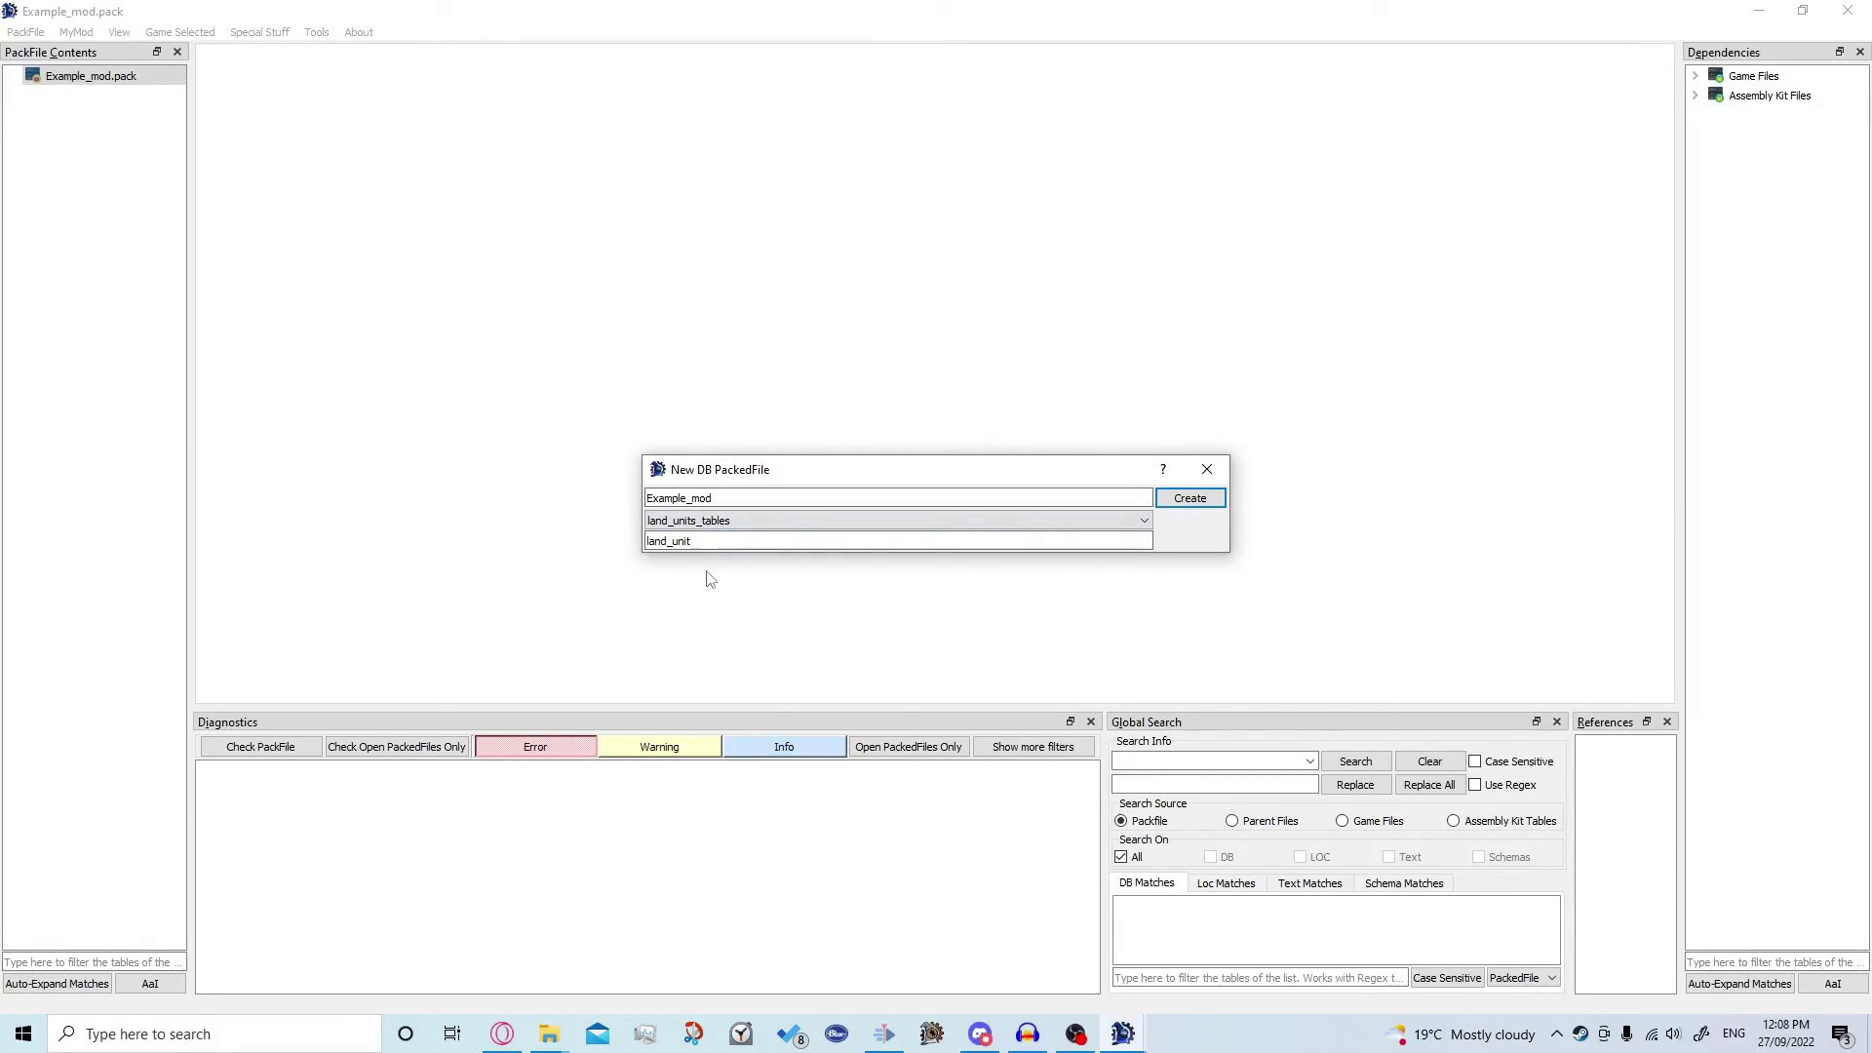
pyautogui.click(1190, 499)
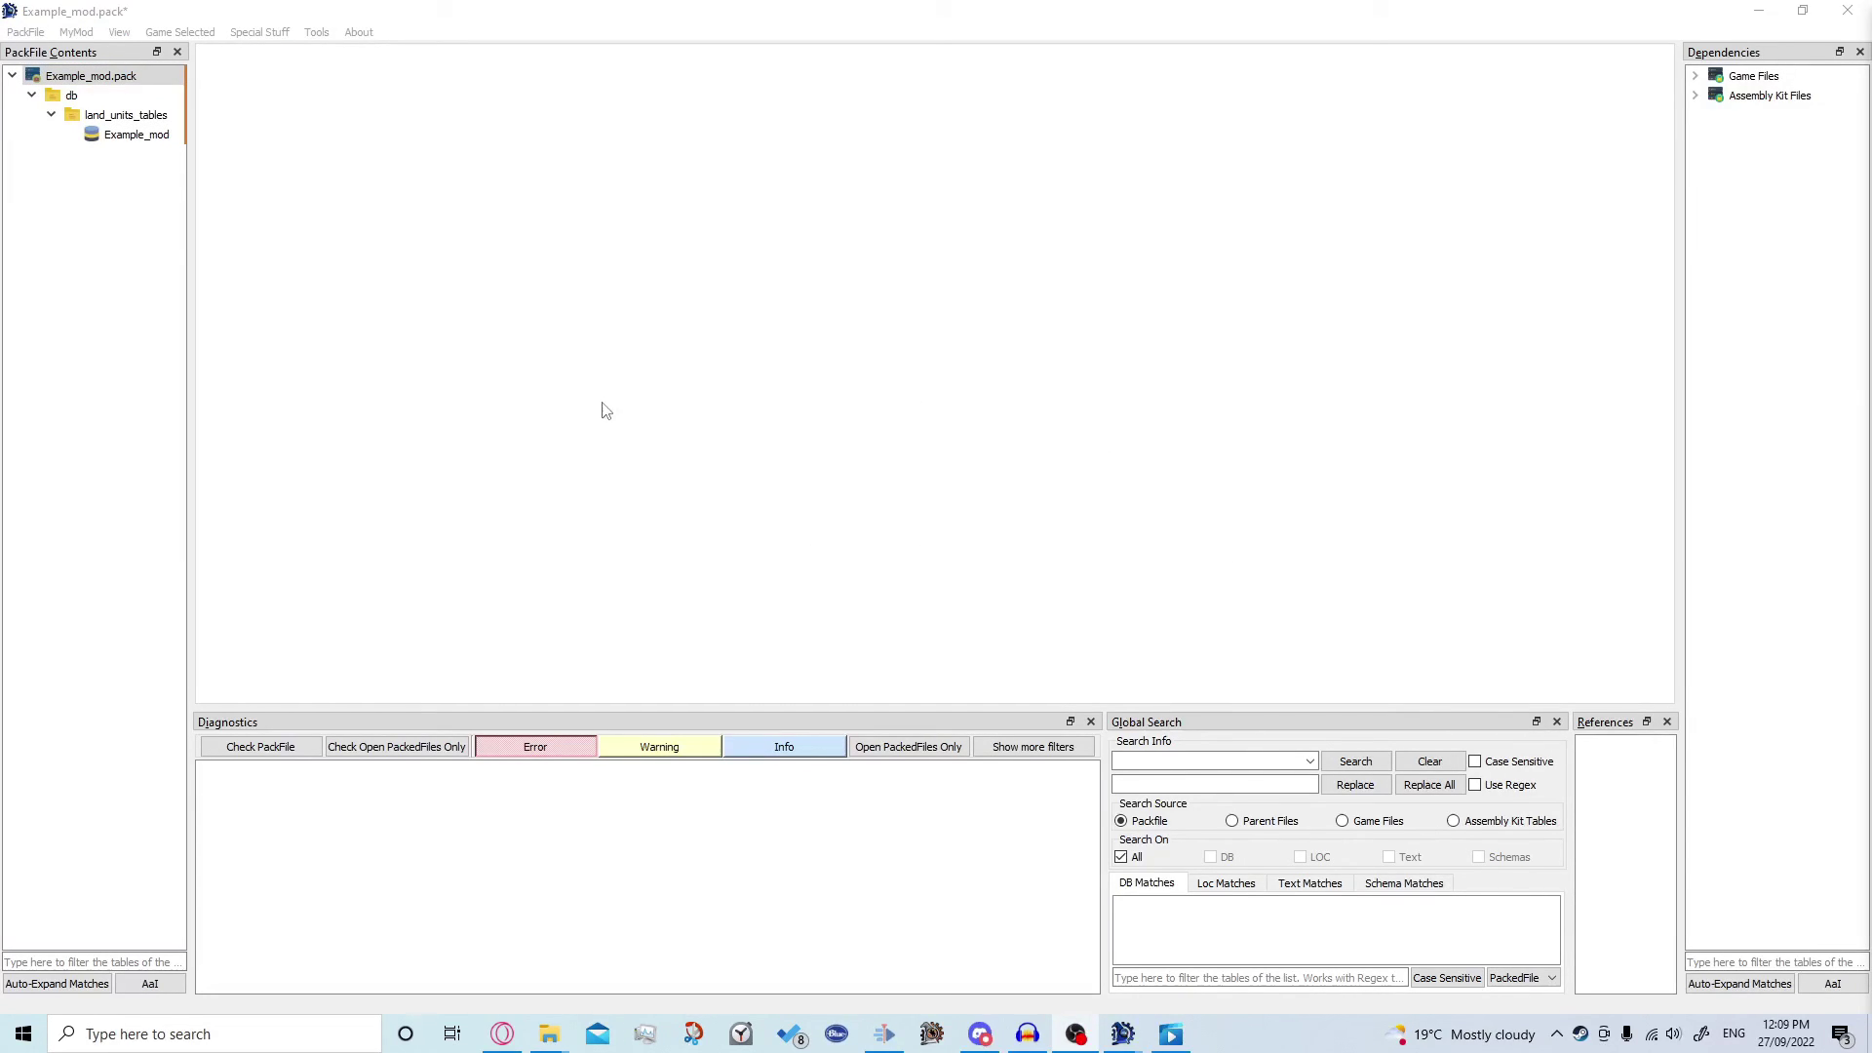
# Open the new Example_mod table under land_units_tables and add an empty row
pyautogui.click(111, 142)
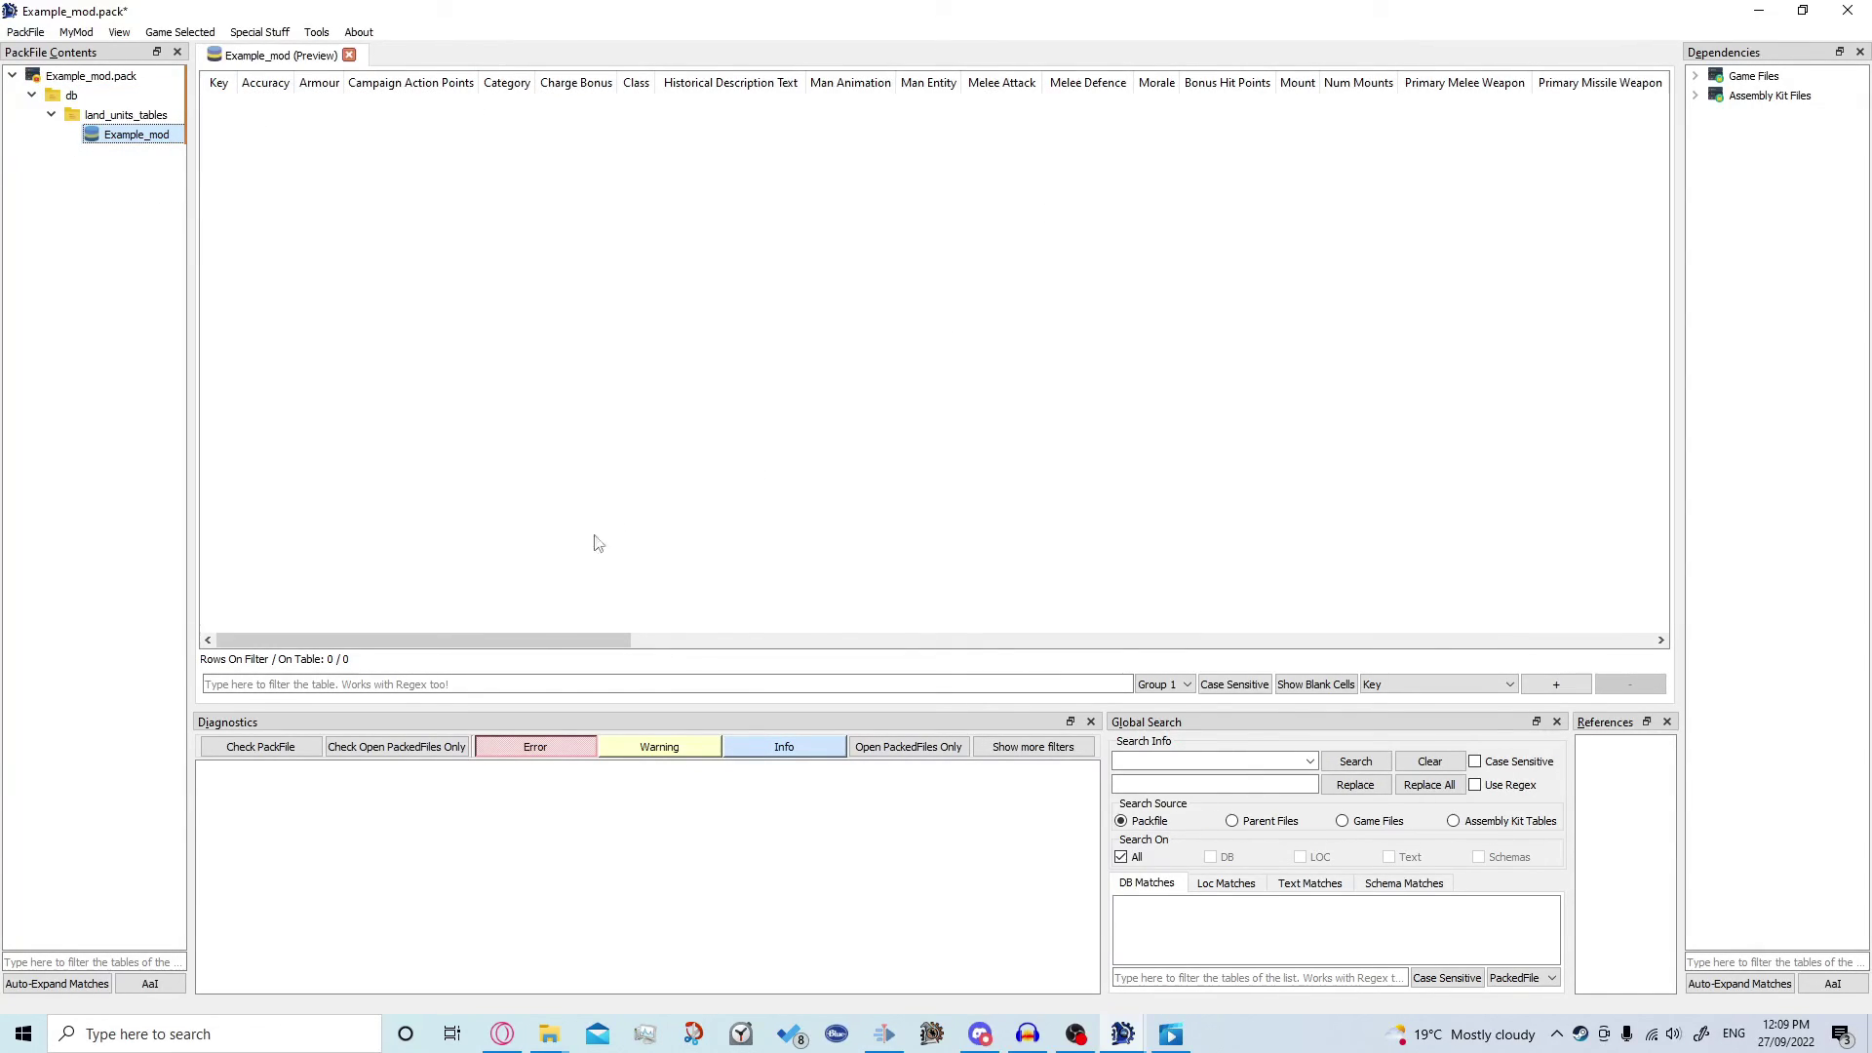
pyautogui.moveTo(550, 650); pyautogui.dragTo(483, 635)
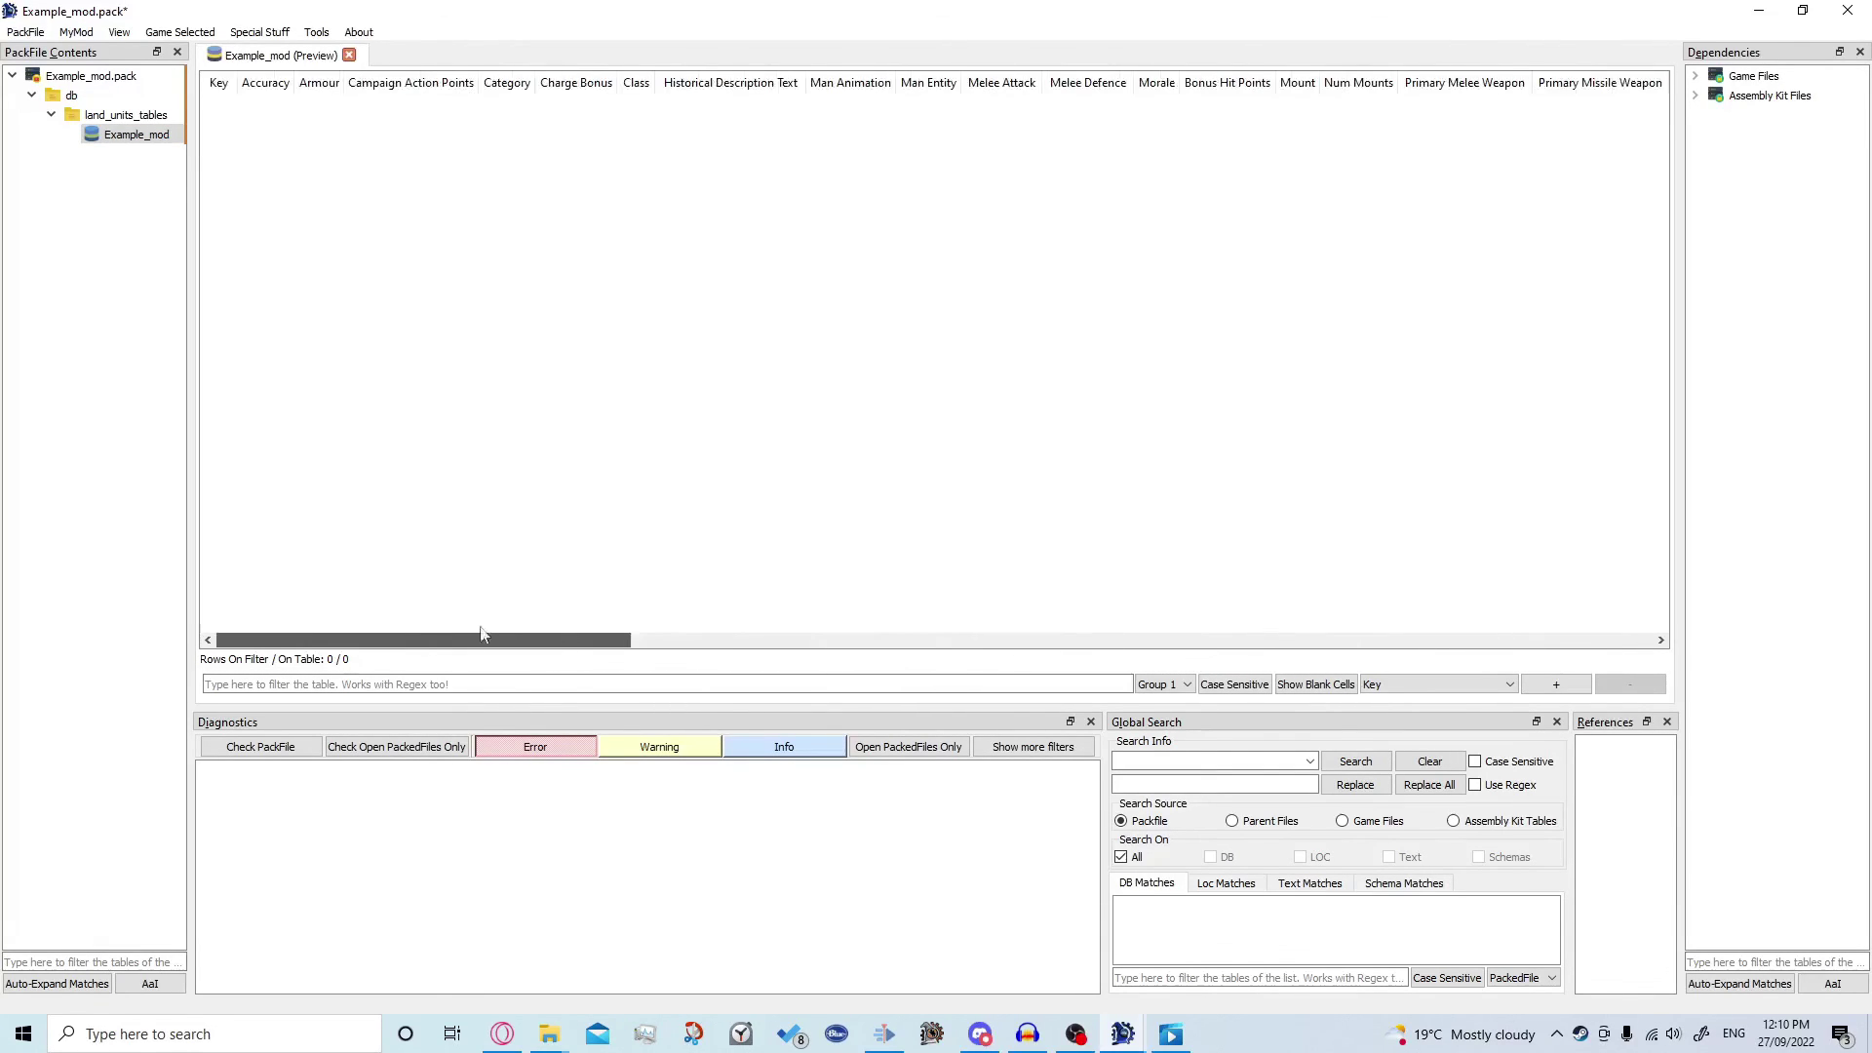
pyautogui.rightClick(376, 185)
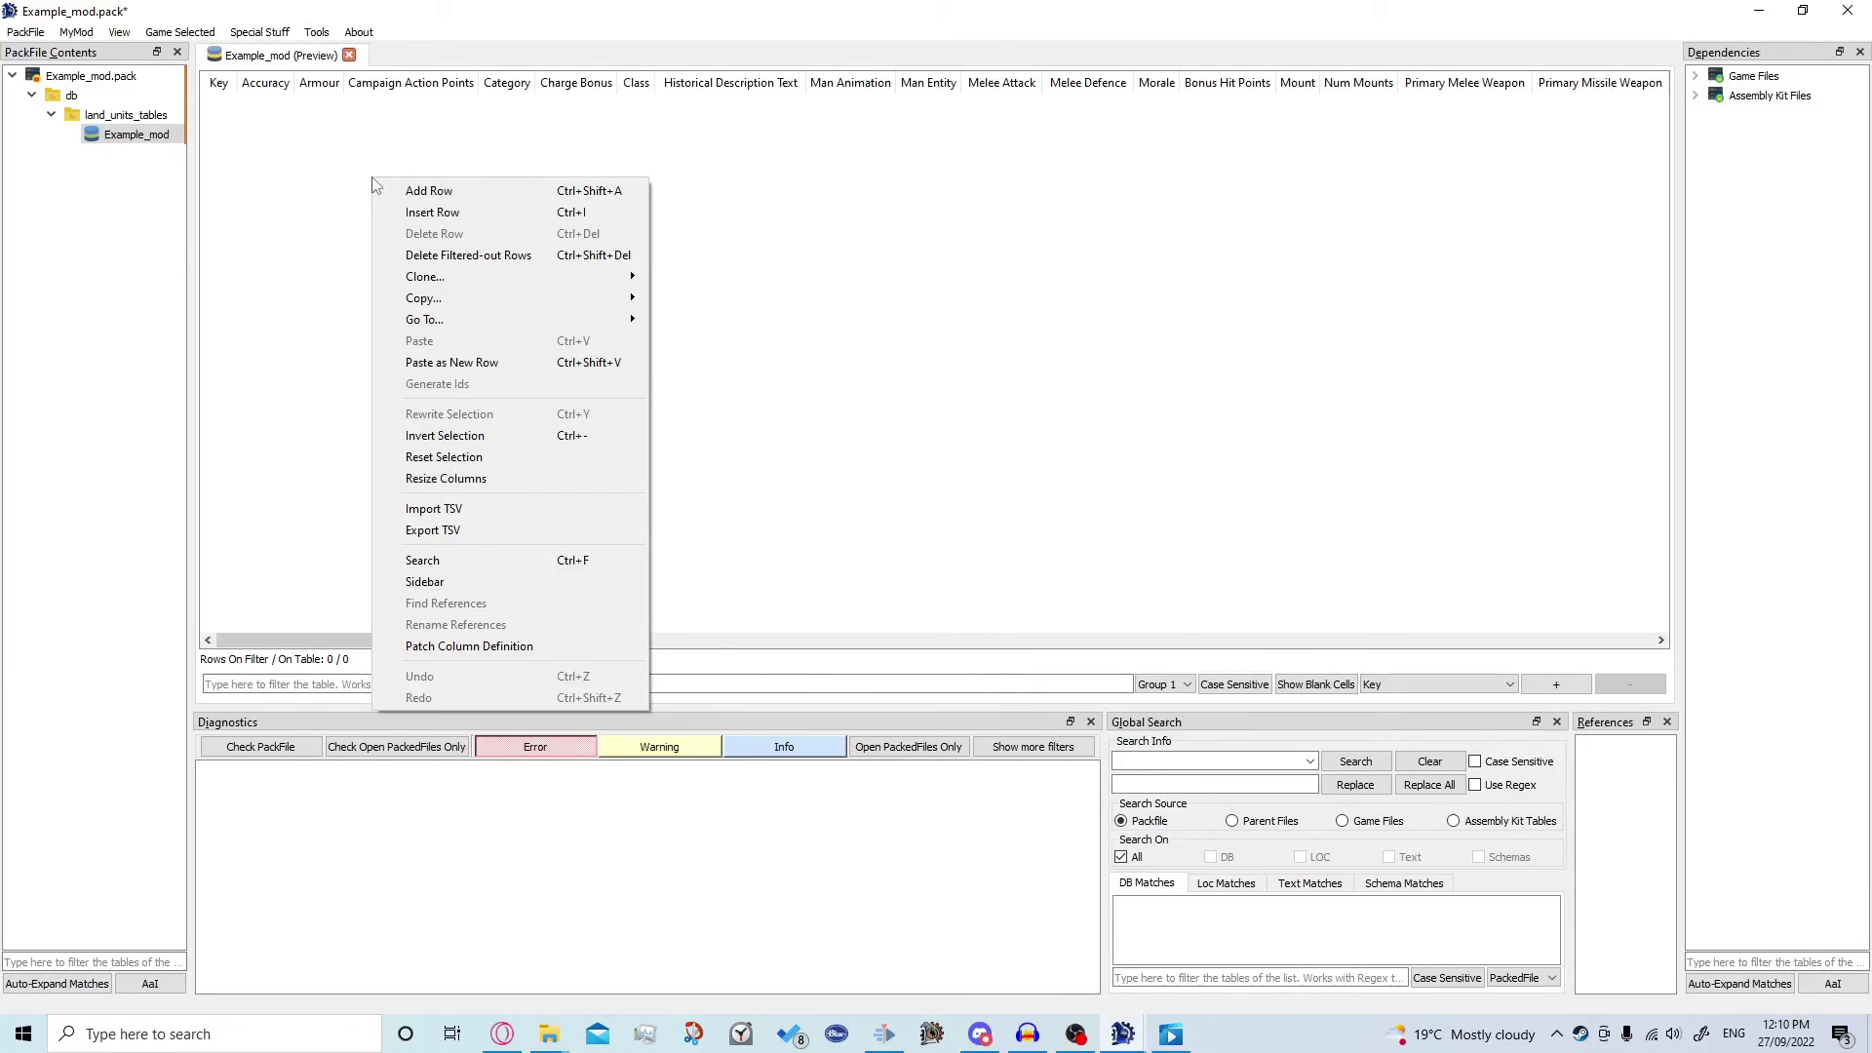
pyautogui.click(402, 191)
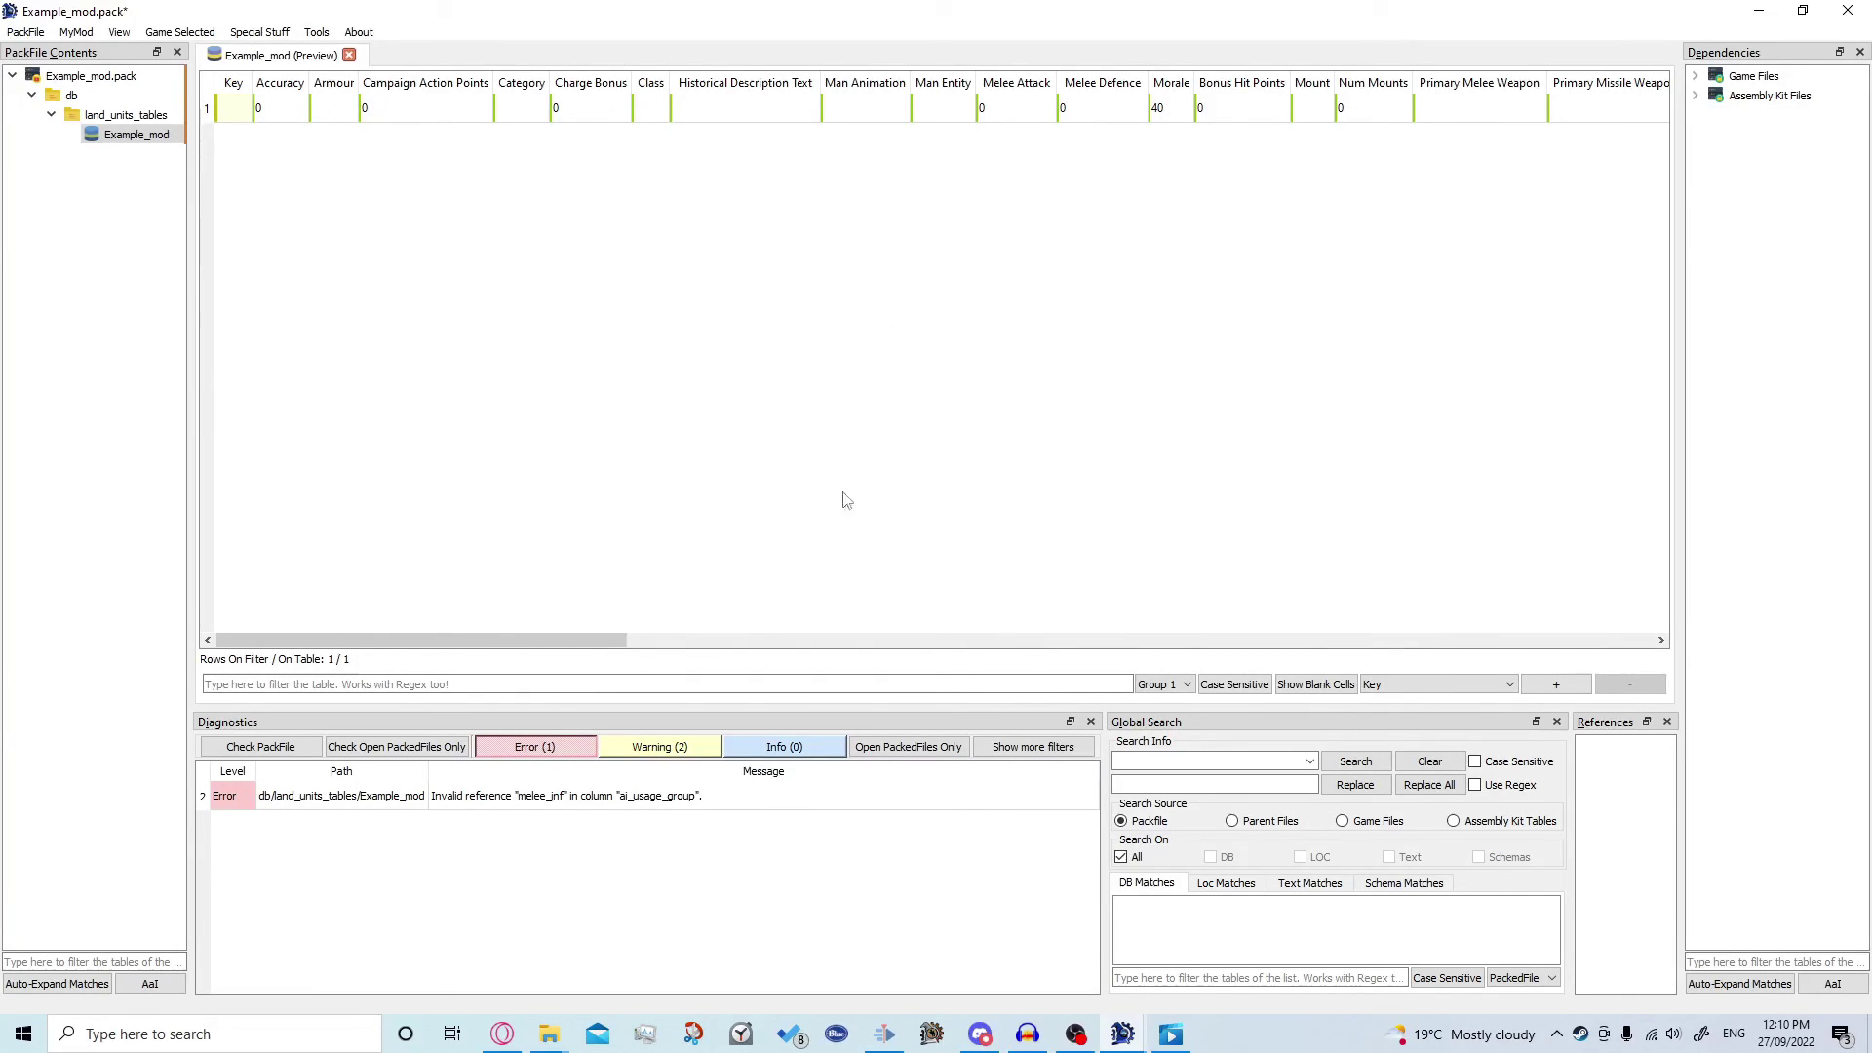
# Switch to the data.pack window, extend the selection from the wh3_main_kho_cha_skarbrand_0 key across its whole row, and copy it
pyautogui.moveTo(1126, 1041)
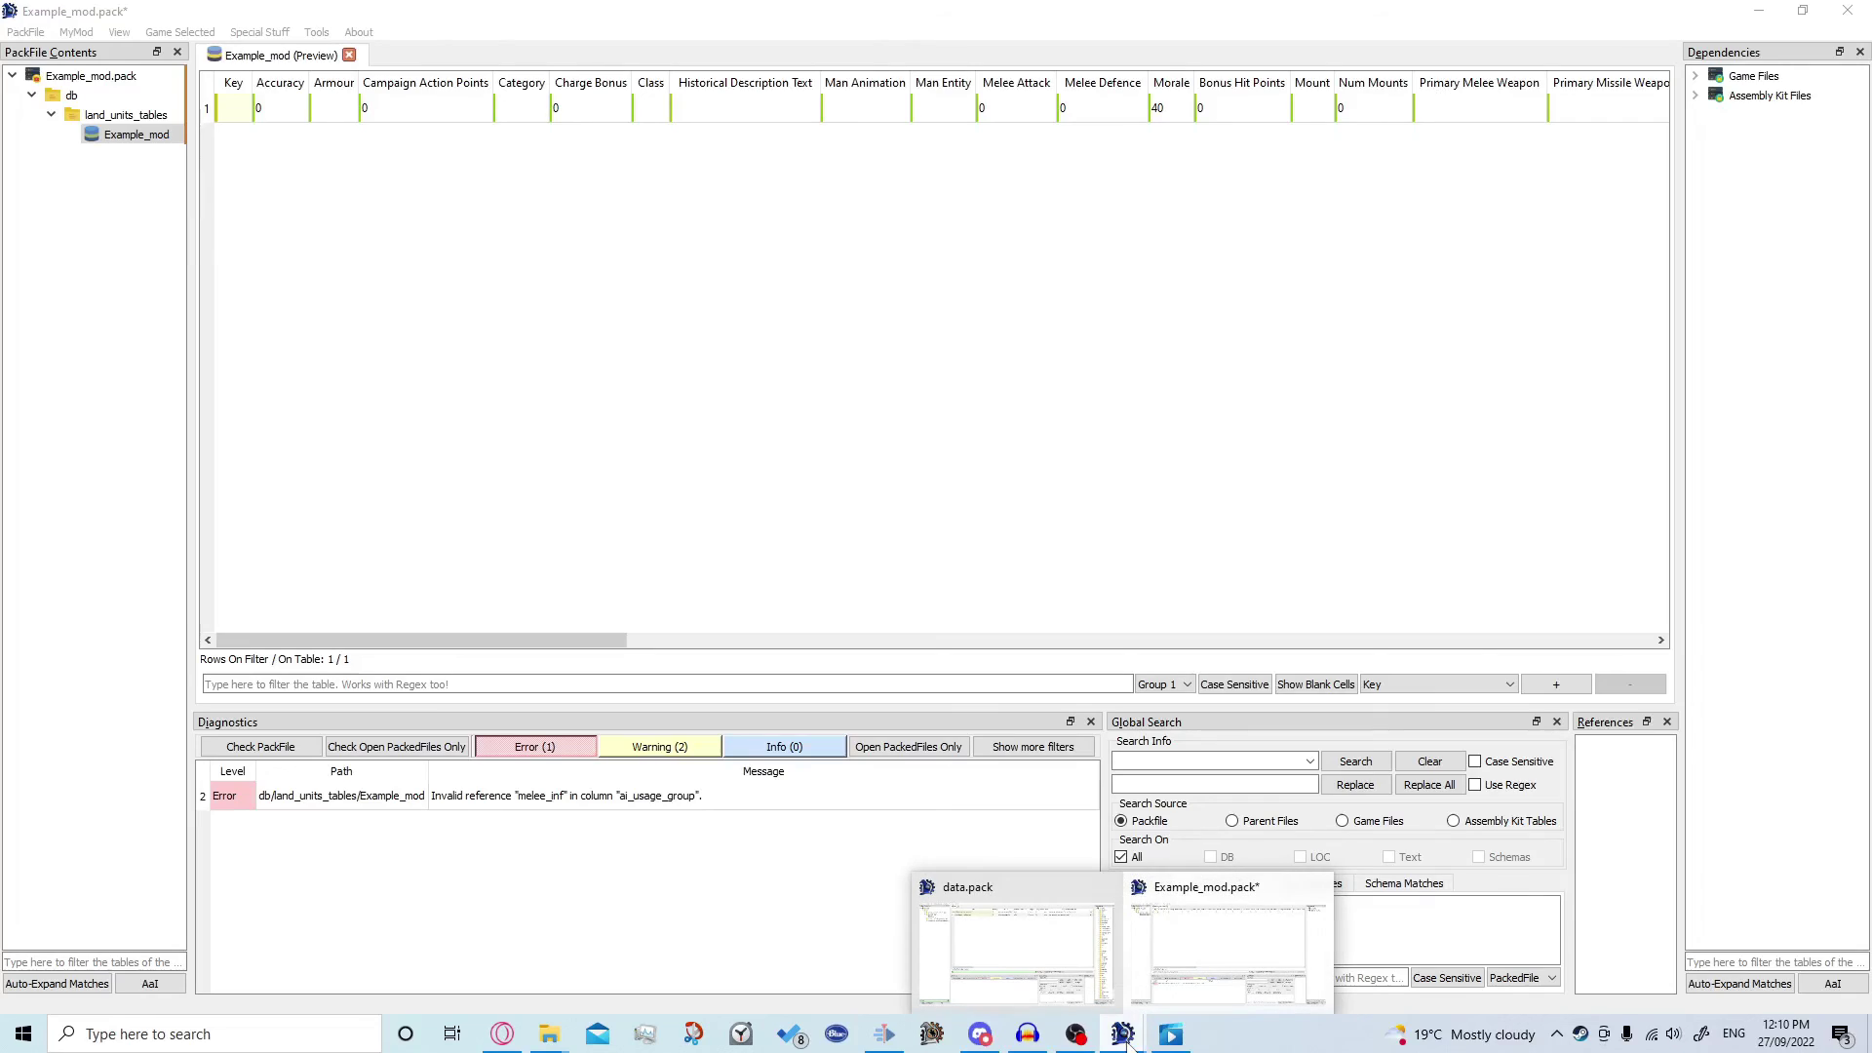
pyautogui.click(1063, 965)
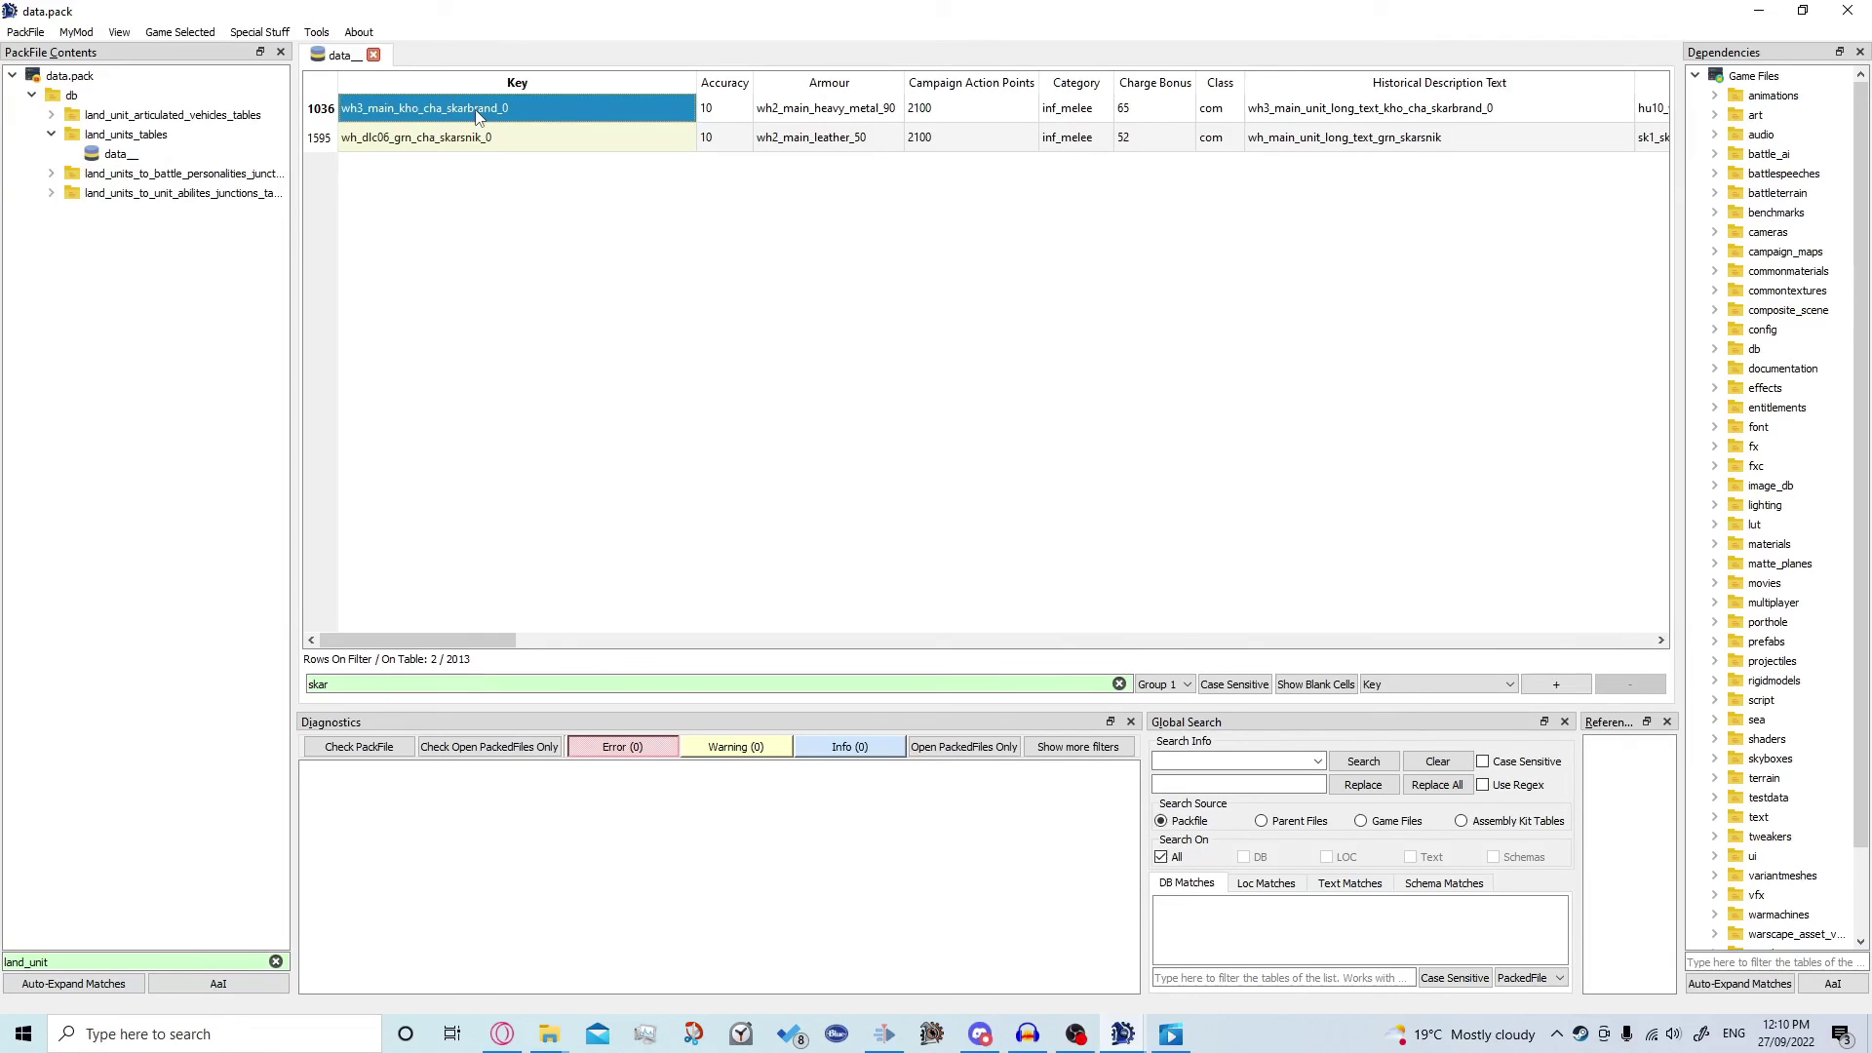
pyautogui.hotkey('shift', 'Right')
pyautogui.hotkey('shift', 'Right')
pyautogui.hotkey('shift', 'Right')
pyautogui.hotkey('shift', 'Right')
pyautogui.hotkey('shift', 'Right')
pyautogui.hotkey('shift', 'Right')
pyautogui.hotkey('shift', 'Right')
pyautogui.hotkey('shift', 'Right')
pyautogui.hotkey('shift', 'Right')
pyautogui.hotkey('shift', 'Right')
pyautogui.hotkey('shift', 'Right')
pyautogui.hotkey('shift', 'Right')
pyautogui.hotkey('shift', 'Right')
pyautogui.hotkey('shift', 'Right')
pyautogui.hotkey('shift', 'Right')
pyautogui.hotkey('shift', 'Right')
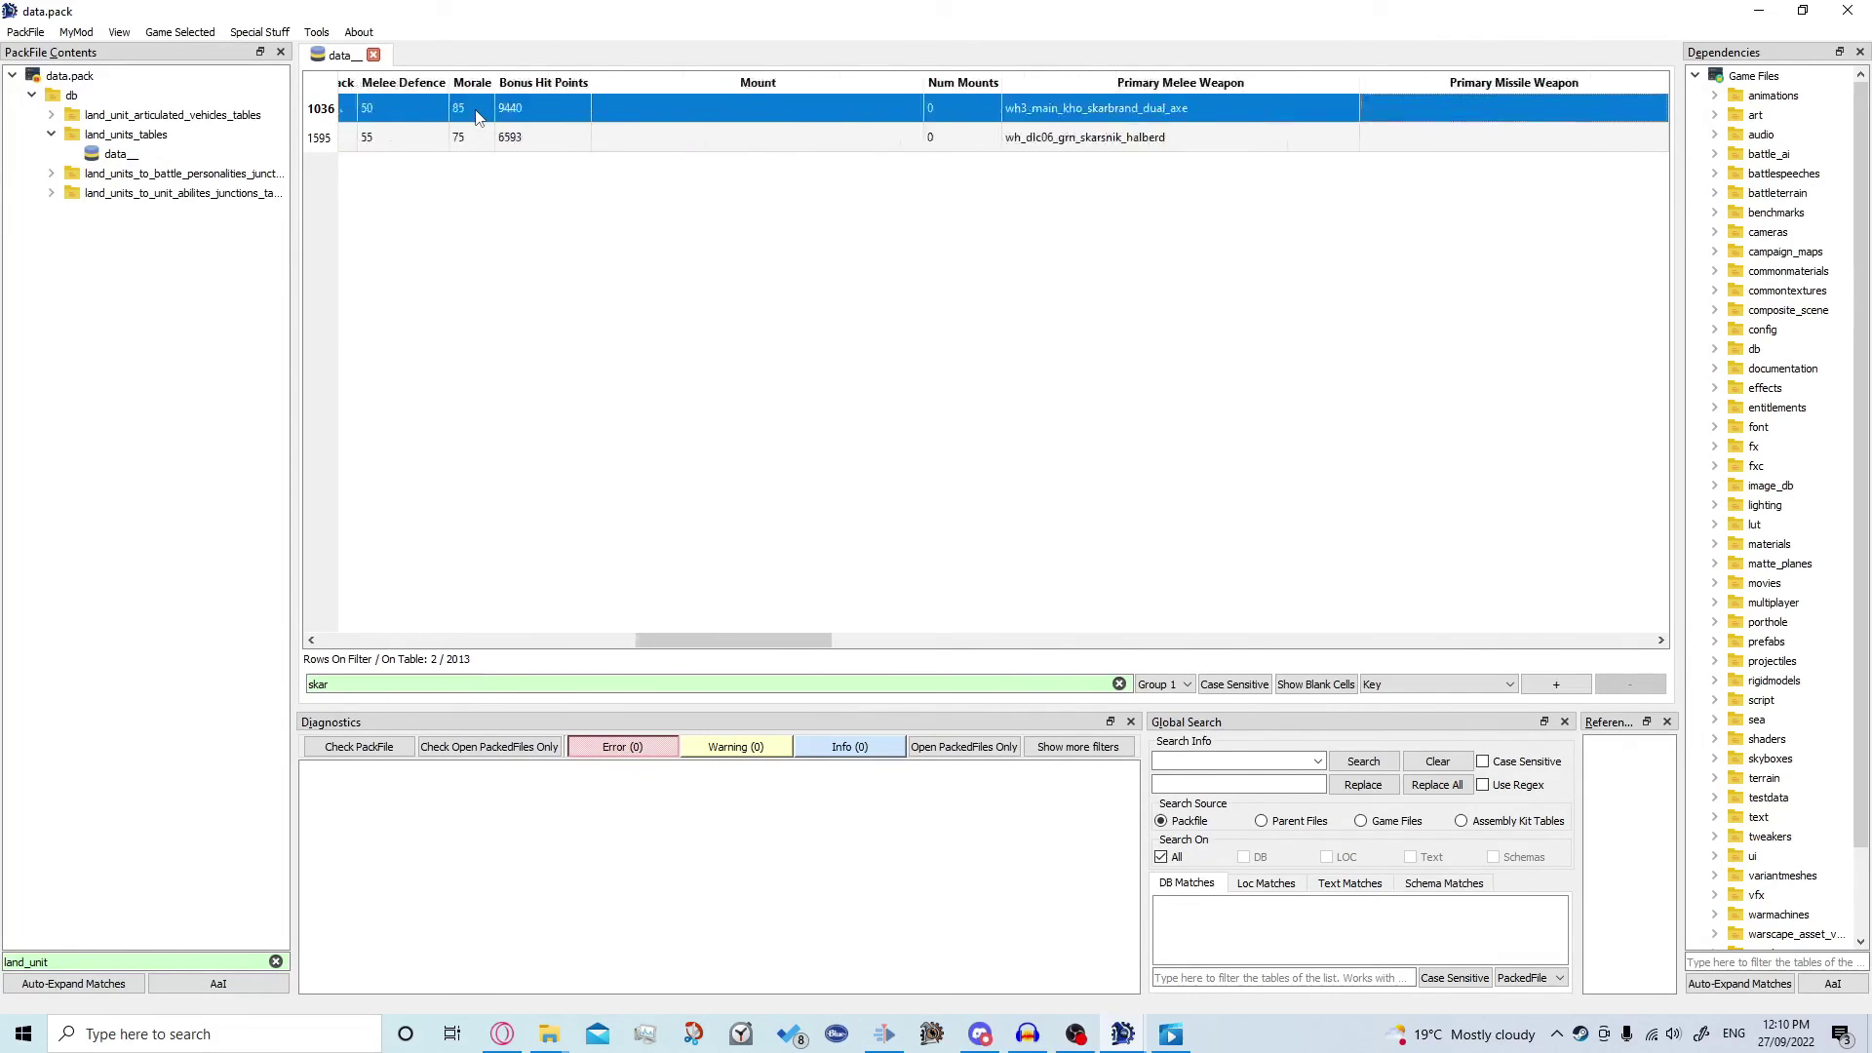
pyautogui.hotkey('shift', 'Right')
pyautogui.hotkey('shift', 'Right')
pyautogui.hotkey('shift', 'Right')
pyautogui.hotkey('shift', 'Right')
pyautogui.hotkey('shift', 'Right')
pyautogui.hotkey('shift', 'Right')
pyautogui.hotkey('shift', 'Right')
pyautogui.hotkey('shift', 'Right')
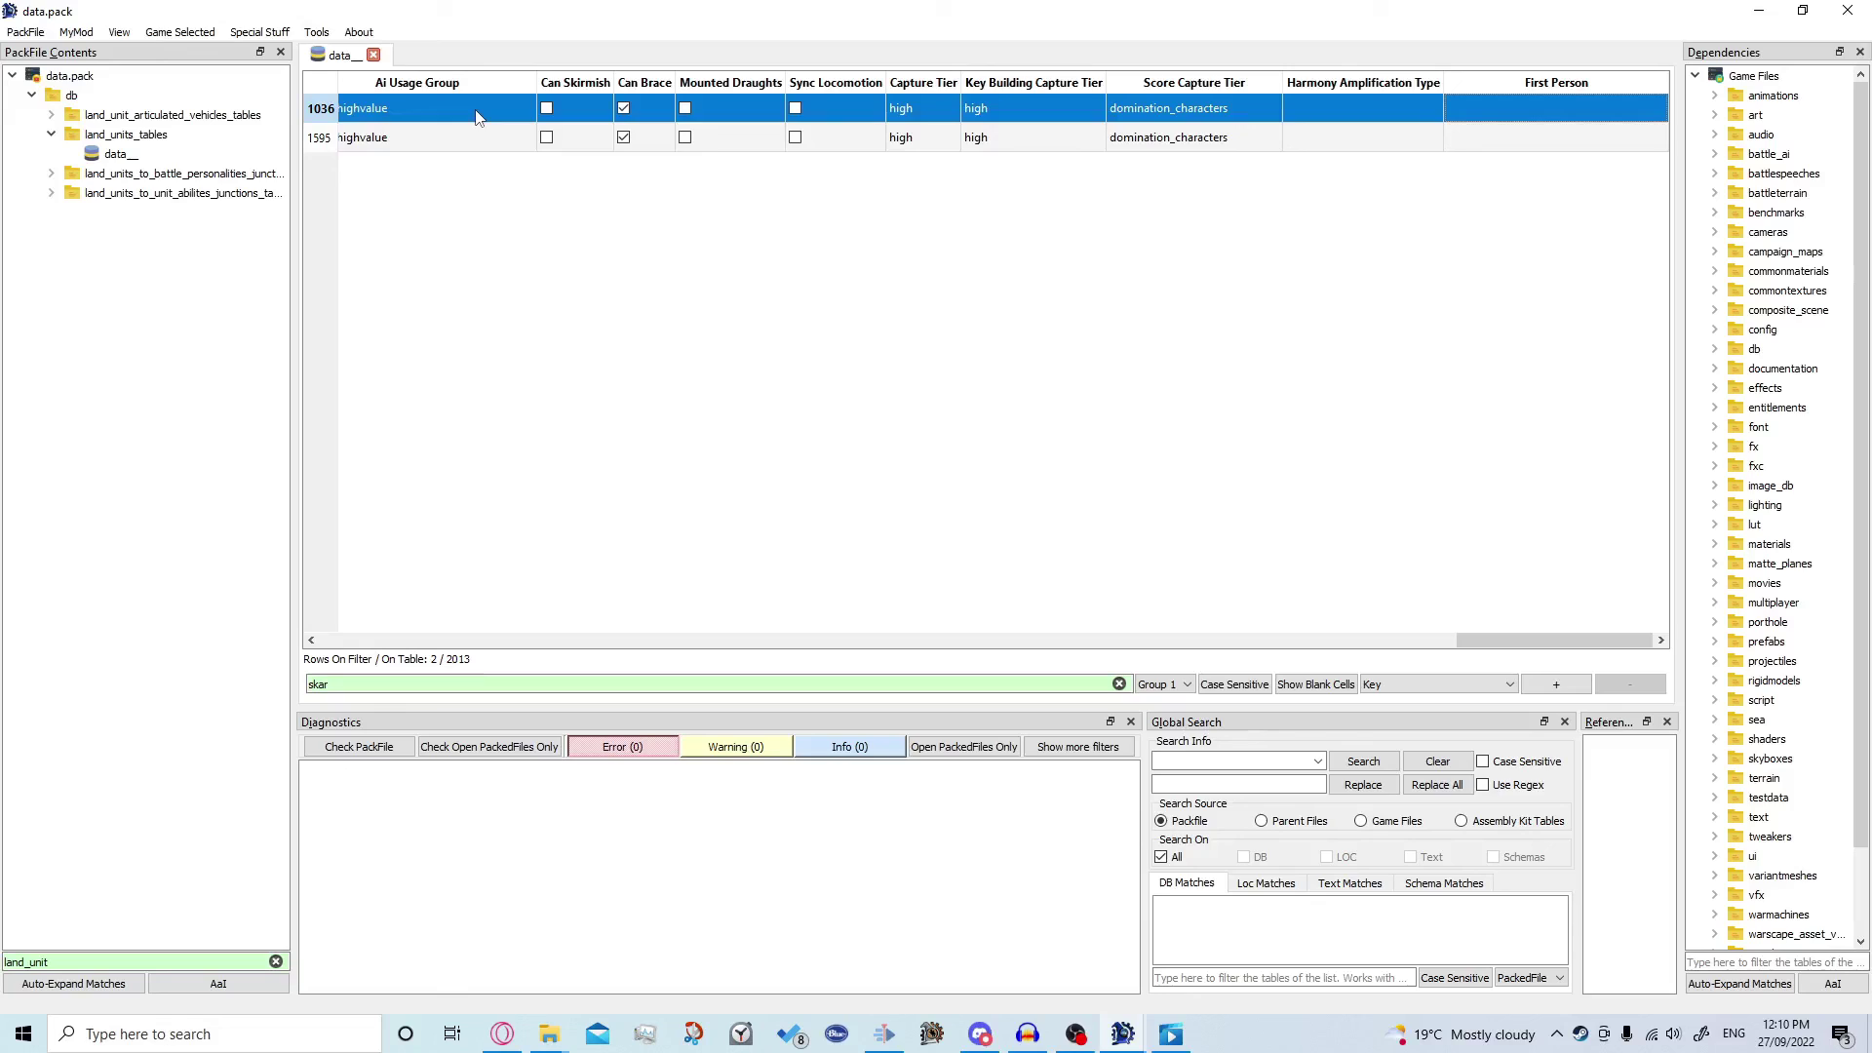
pyautogui.rightClick(748, 118)
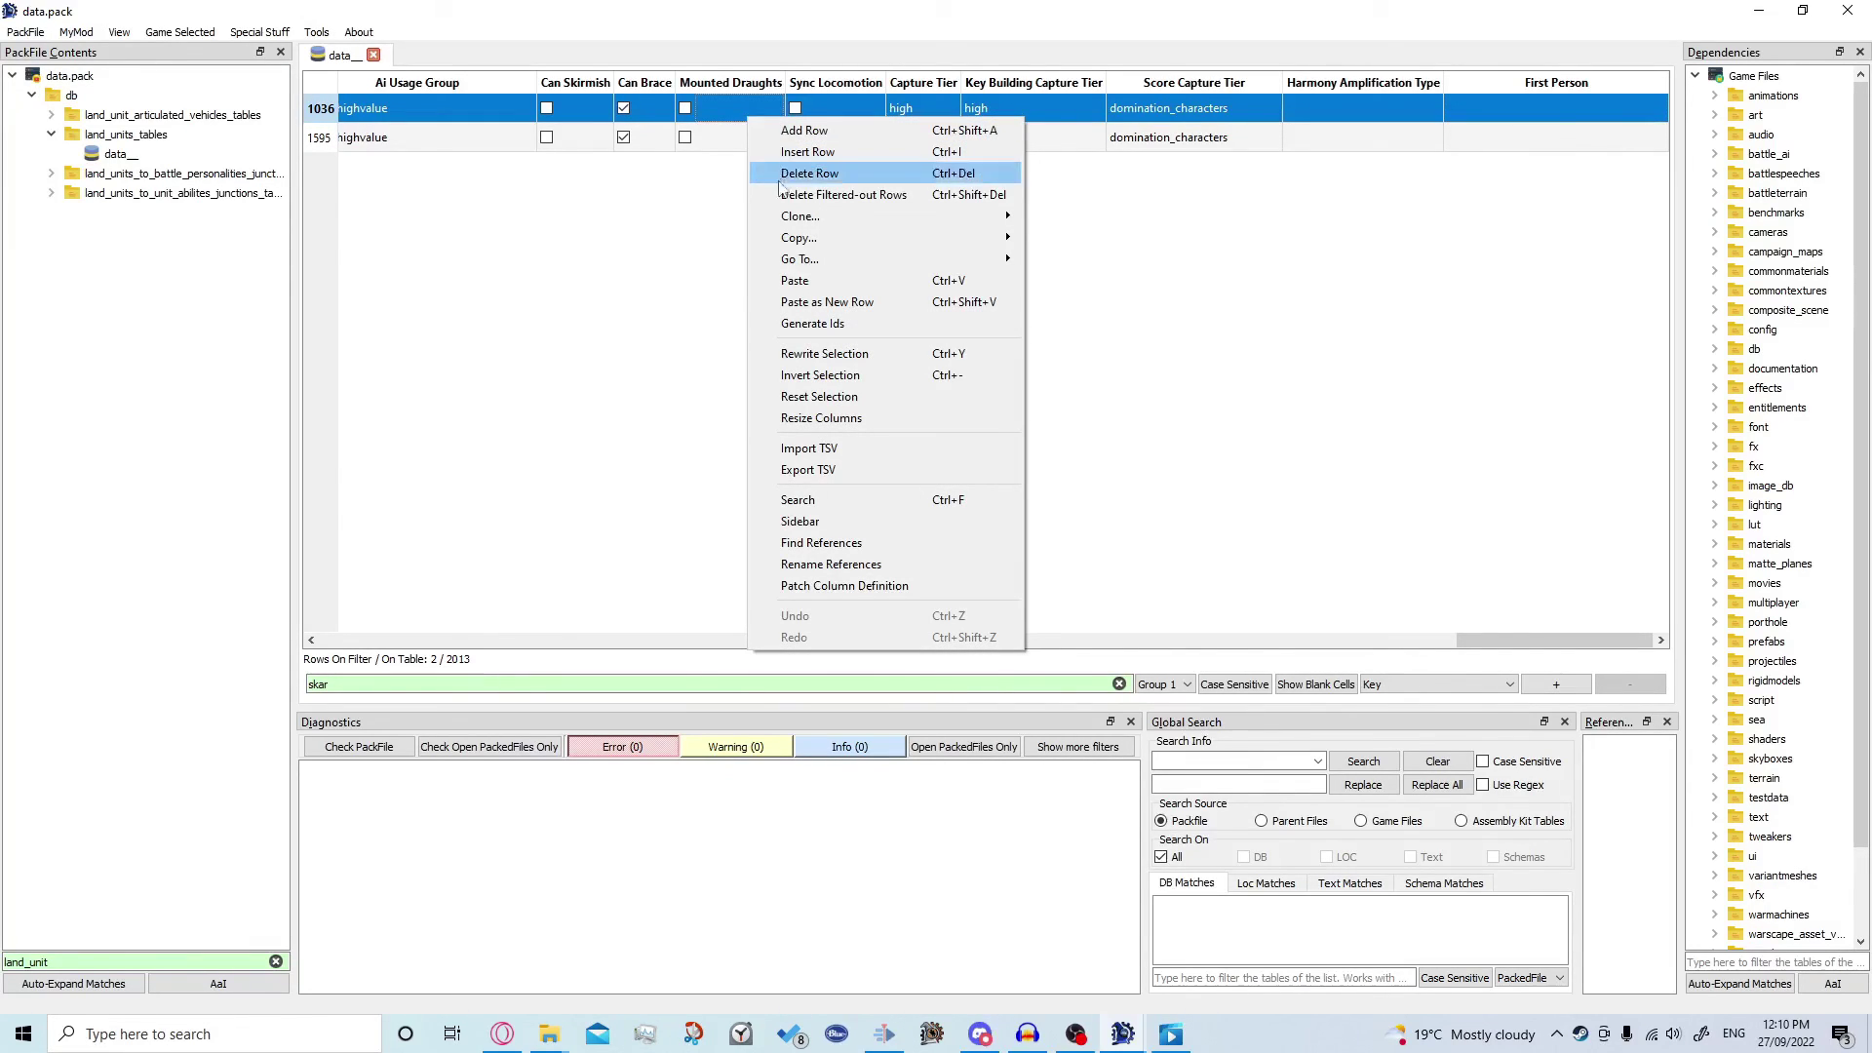
pyautogui.moveTo(801, 252)
pyautogui.click(1048, 238)
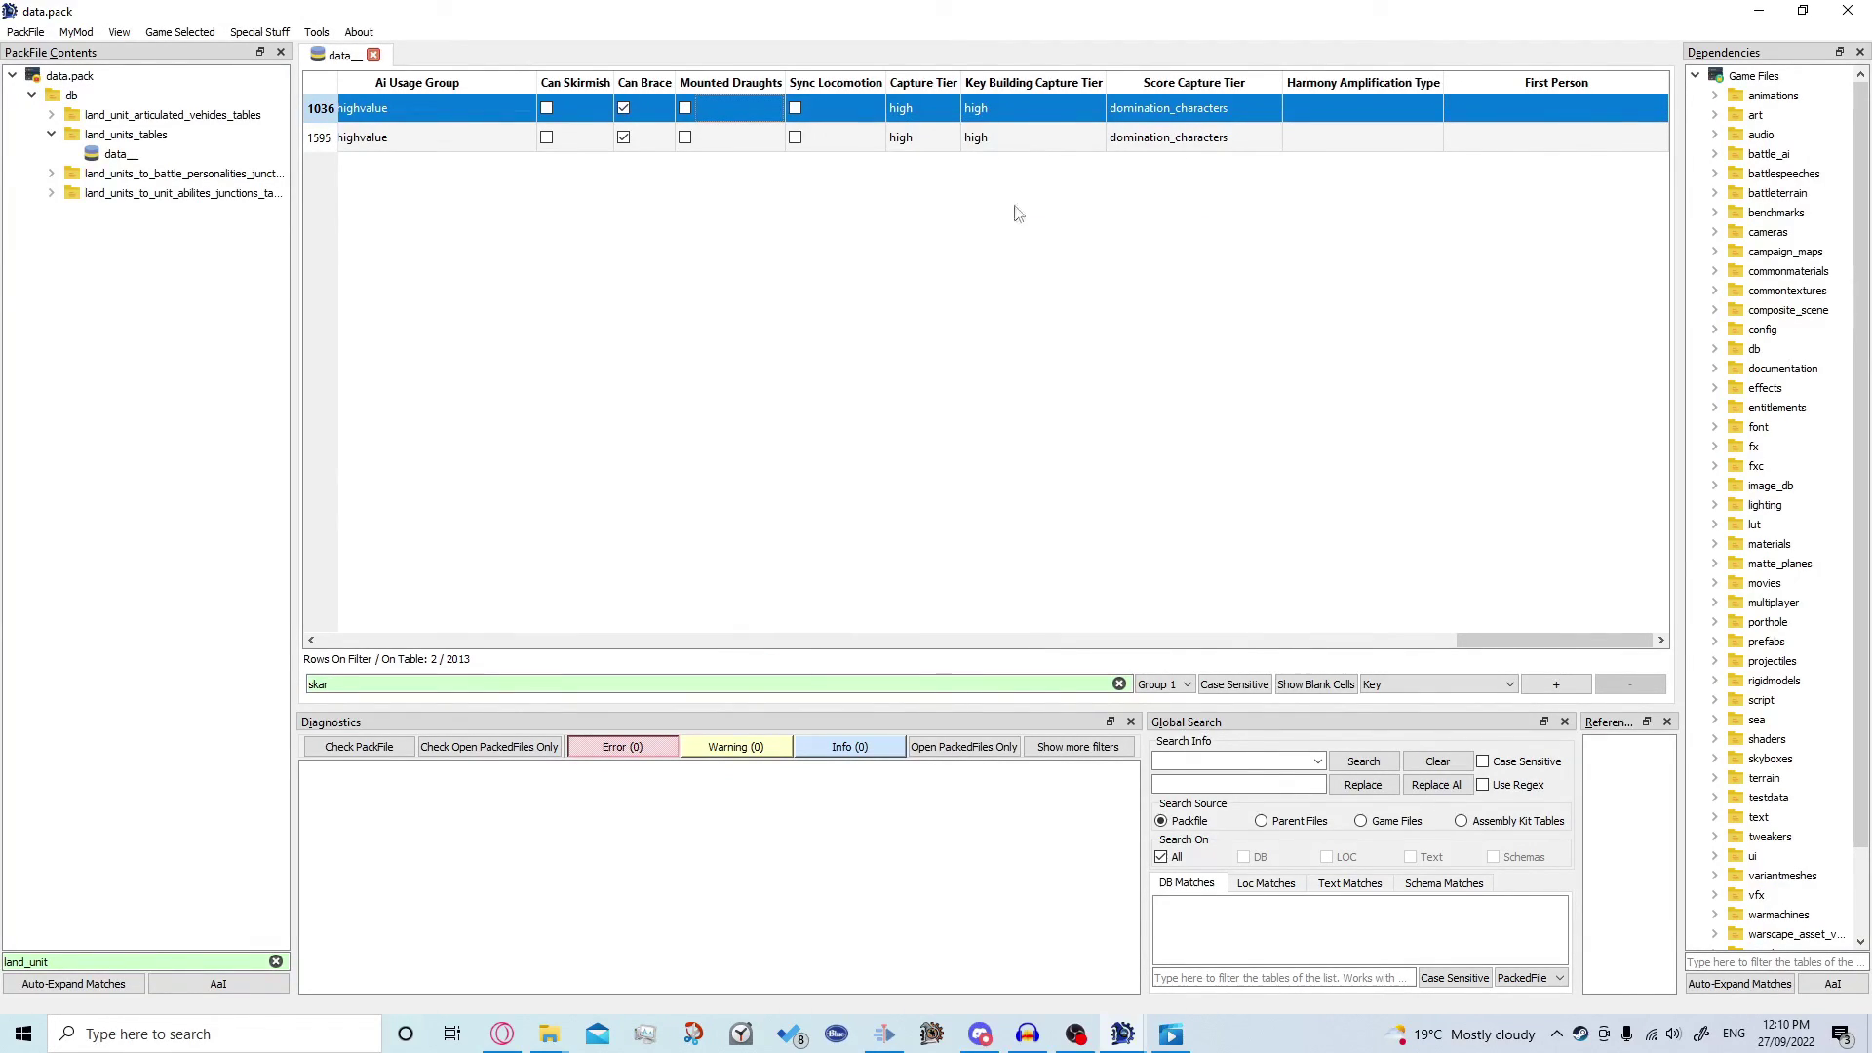
# Paste the copied Skarbrand data into the empty row of the Example_mod table and resize the columns to fit
pyautogui.moveTo(1134, 1026)
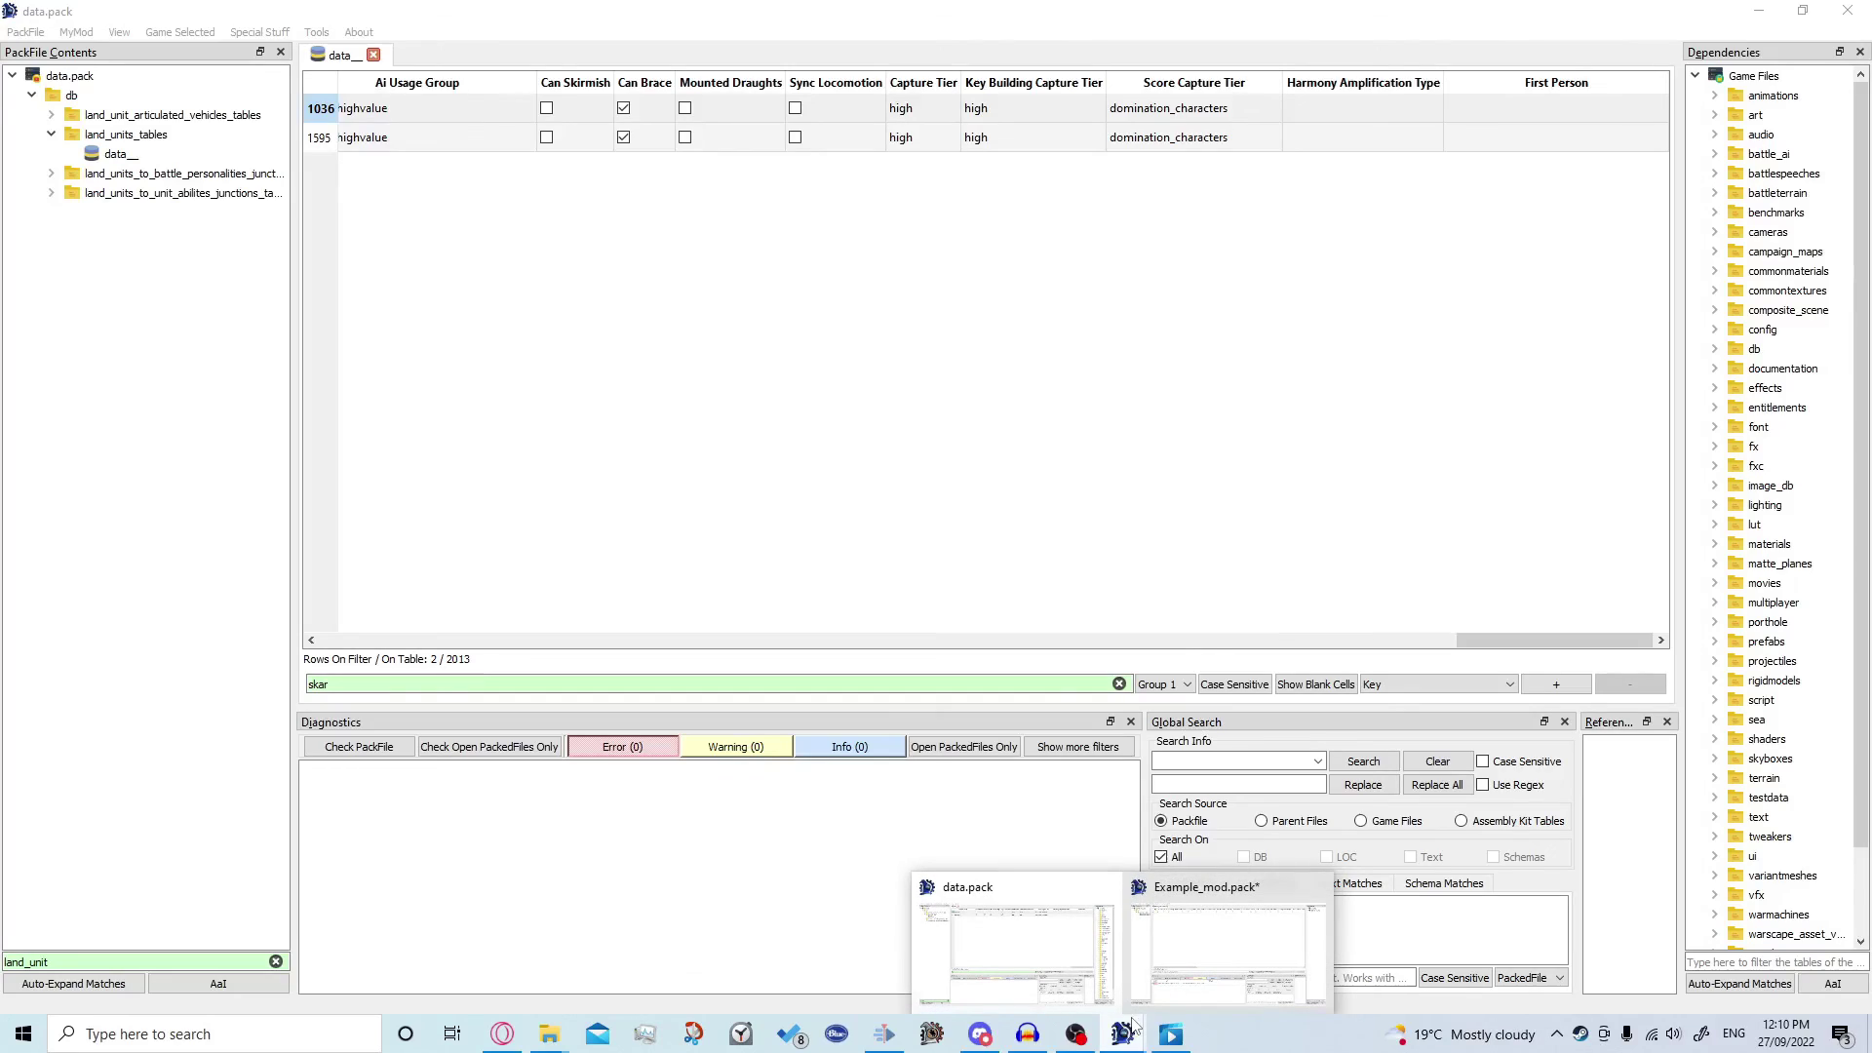
pyautogui.click(1203, 963)
pyautogui.click(232, 107)
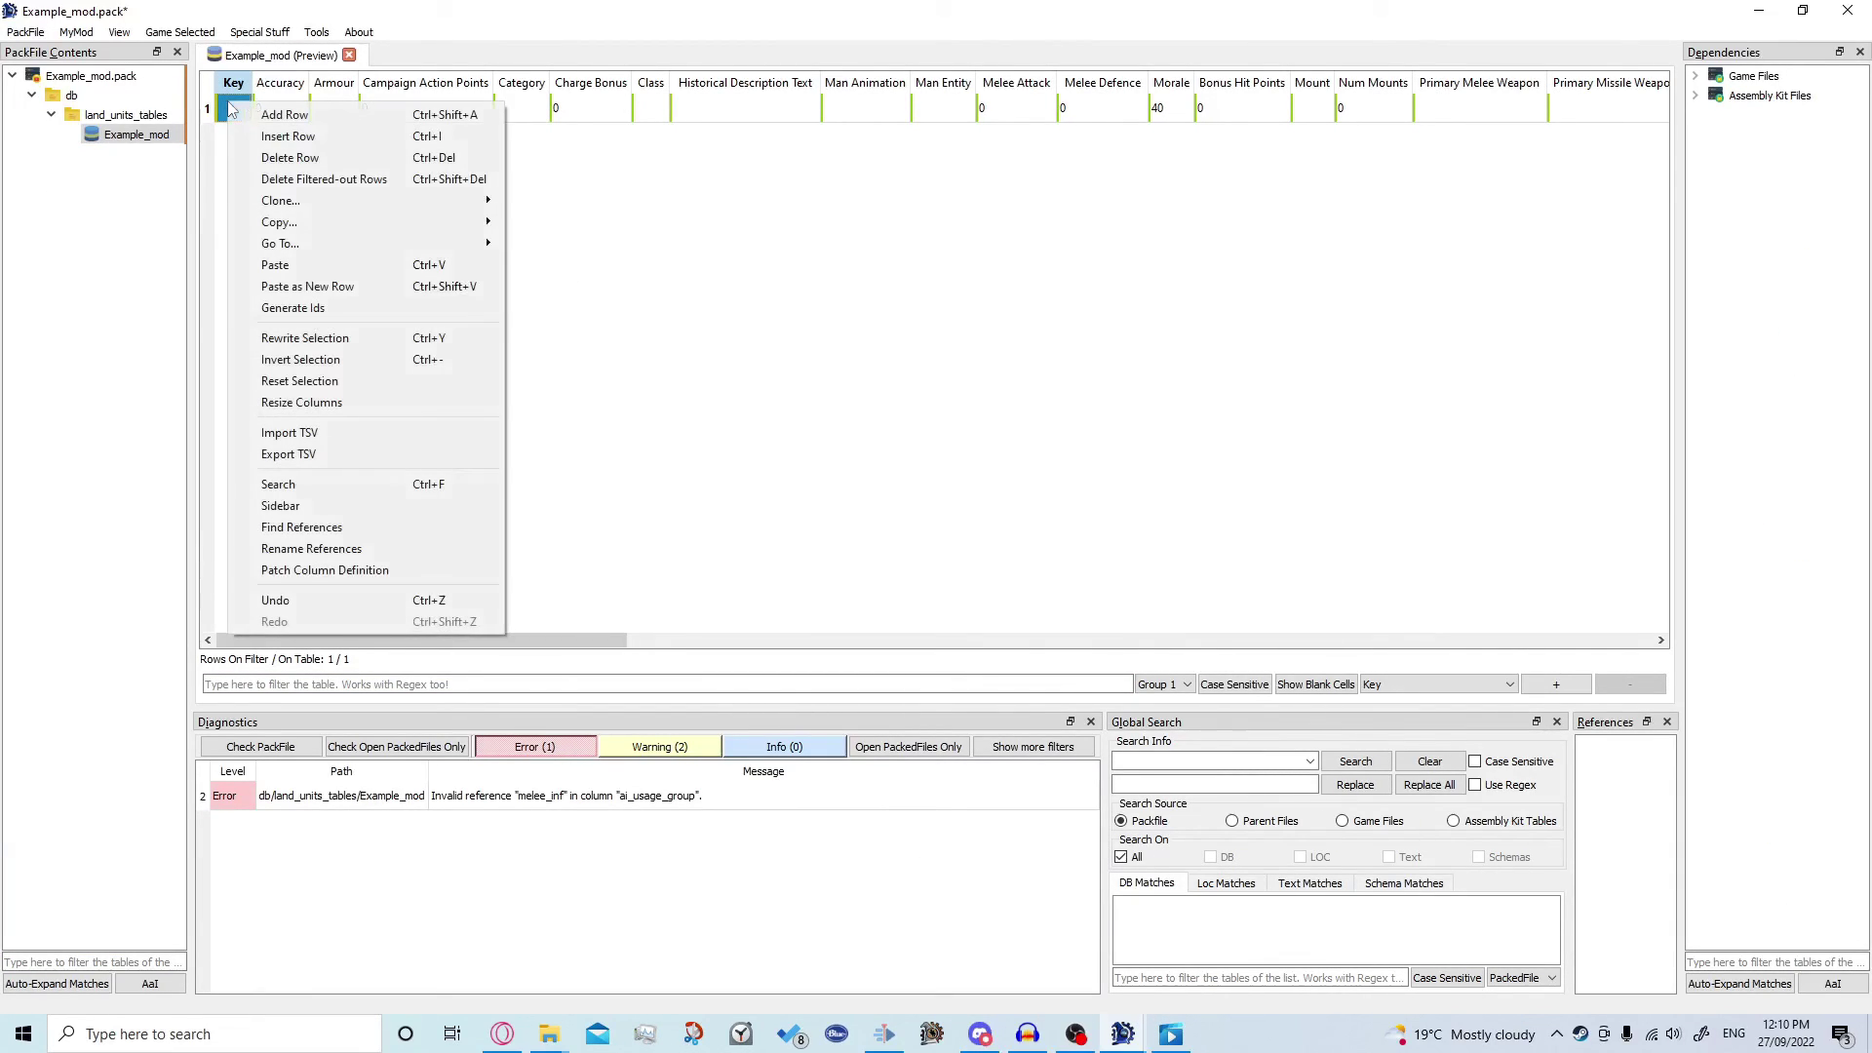
pyautogui.rightClick(230, 106)
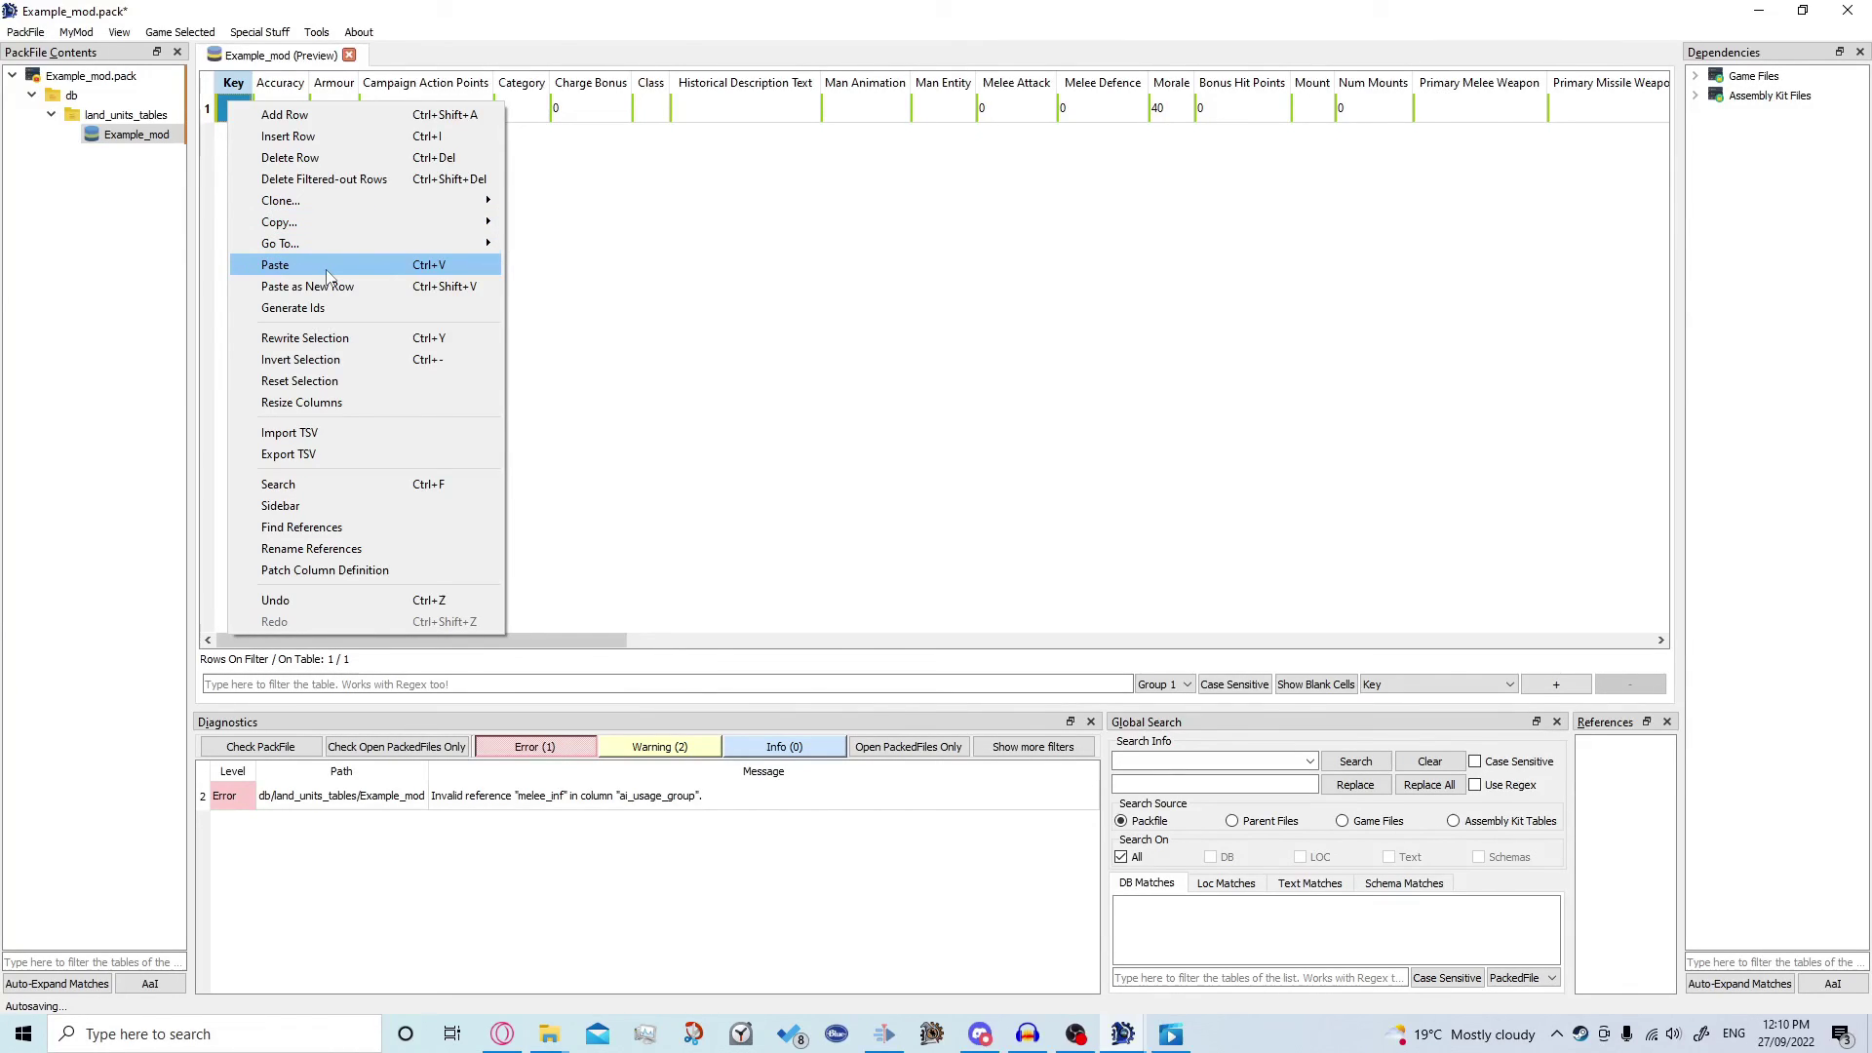
pyautogui.click(380, 264)
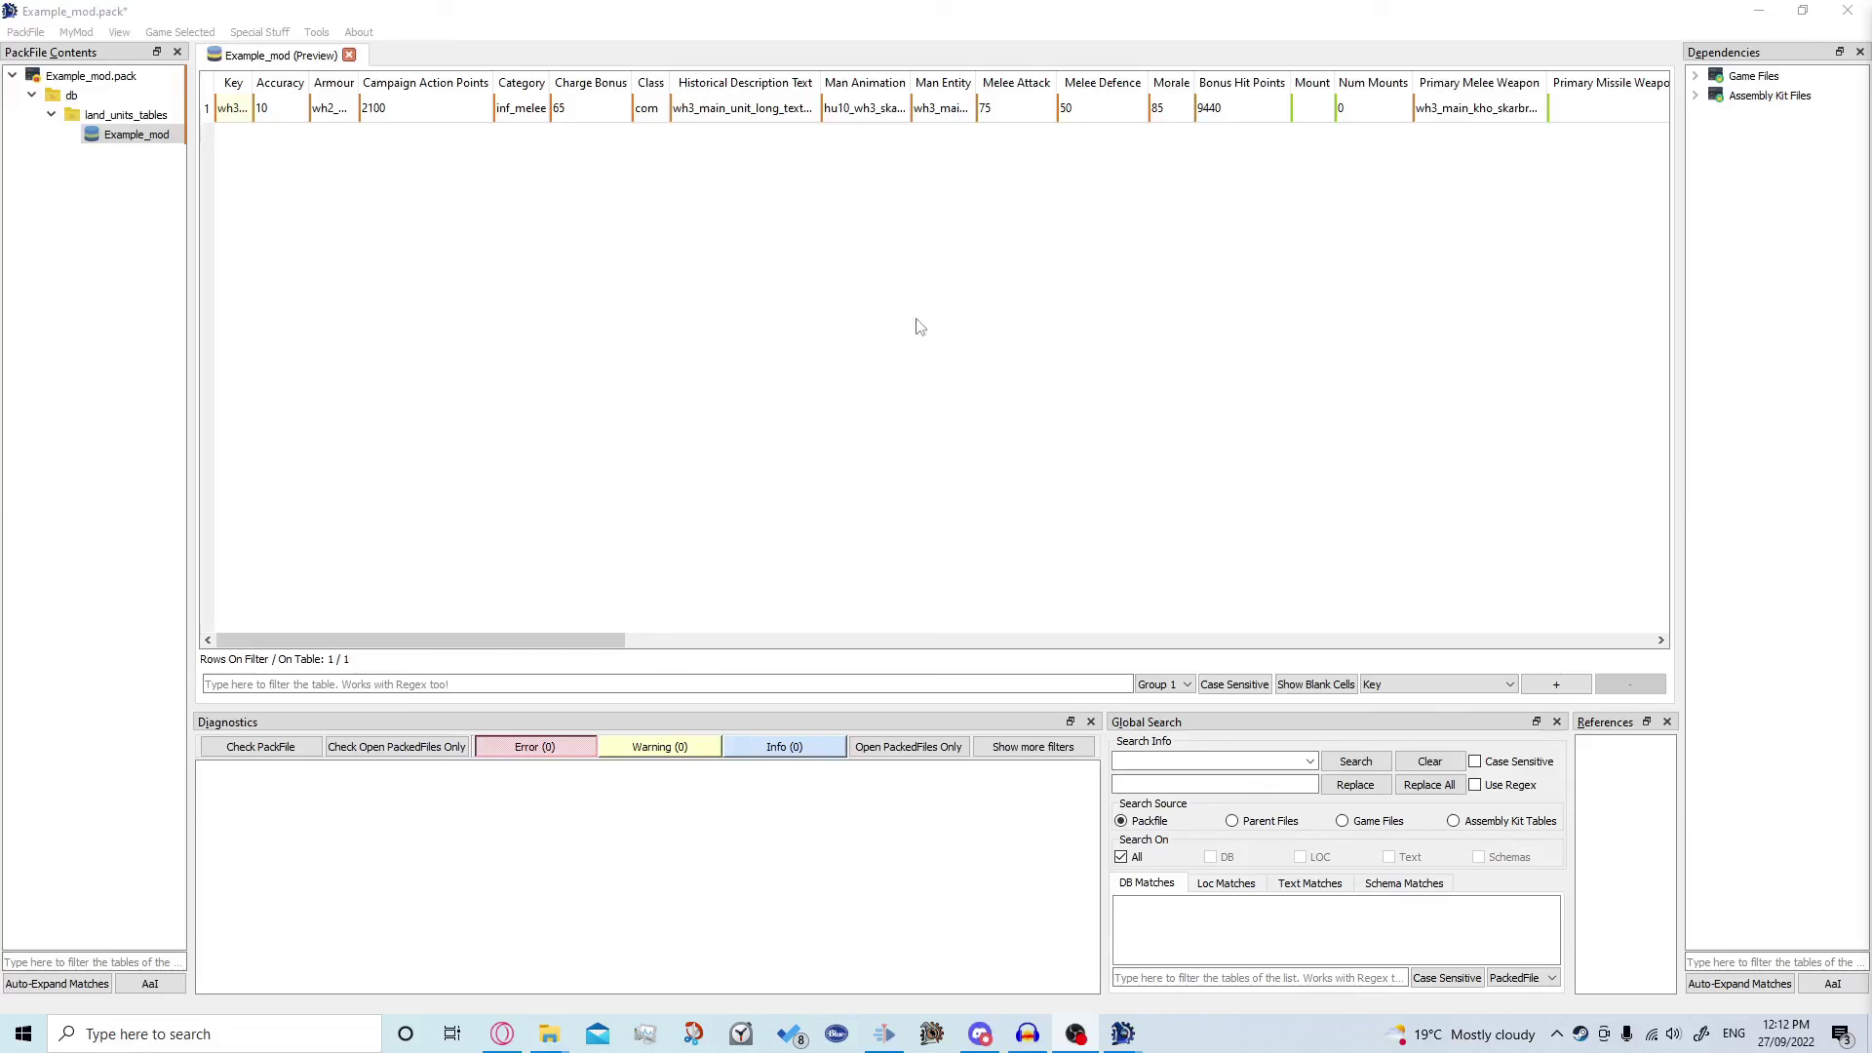
pyautogui.rightClick(485, 298)
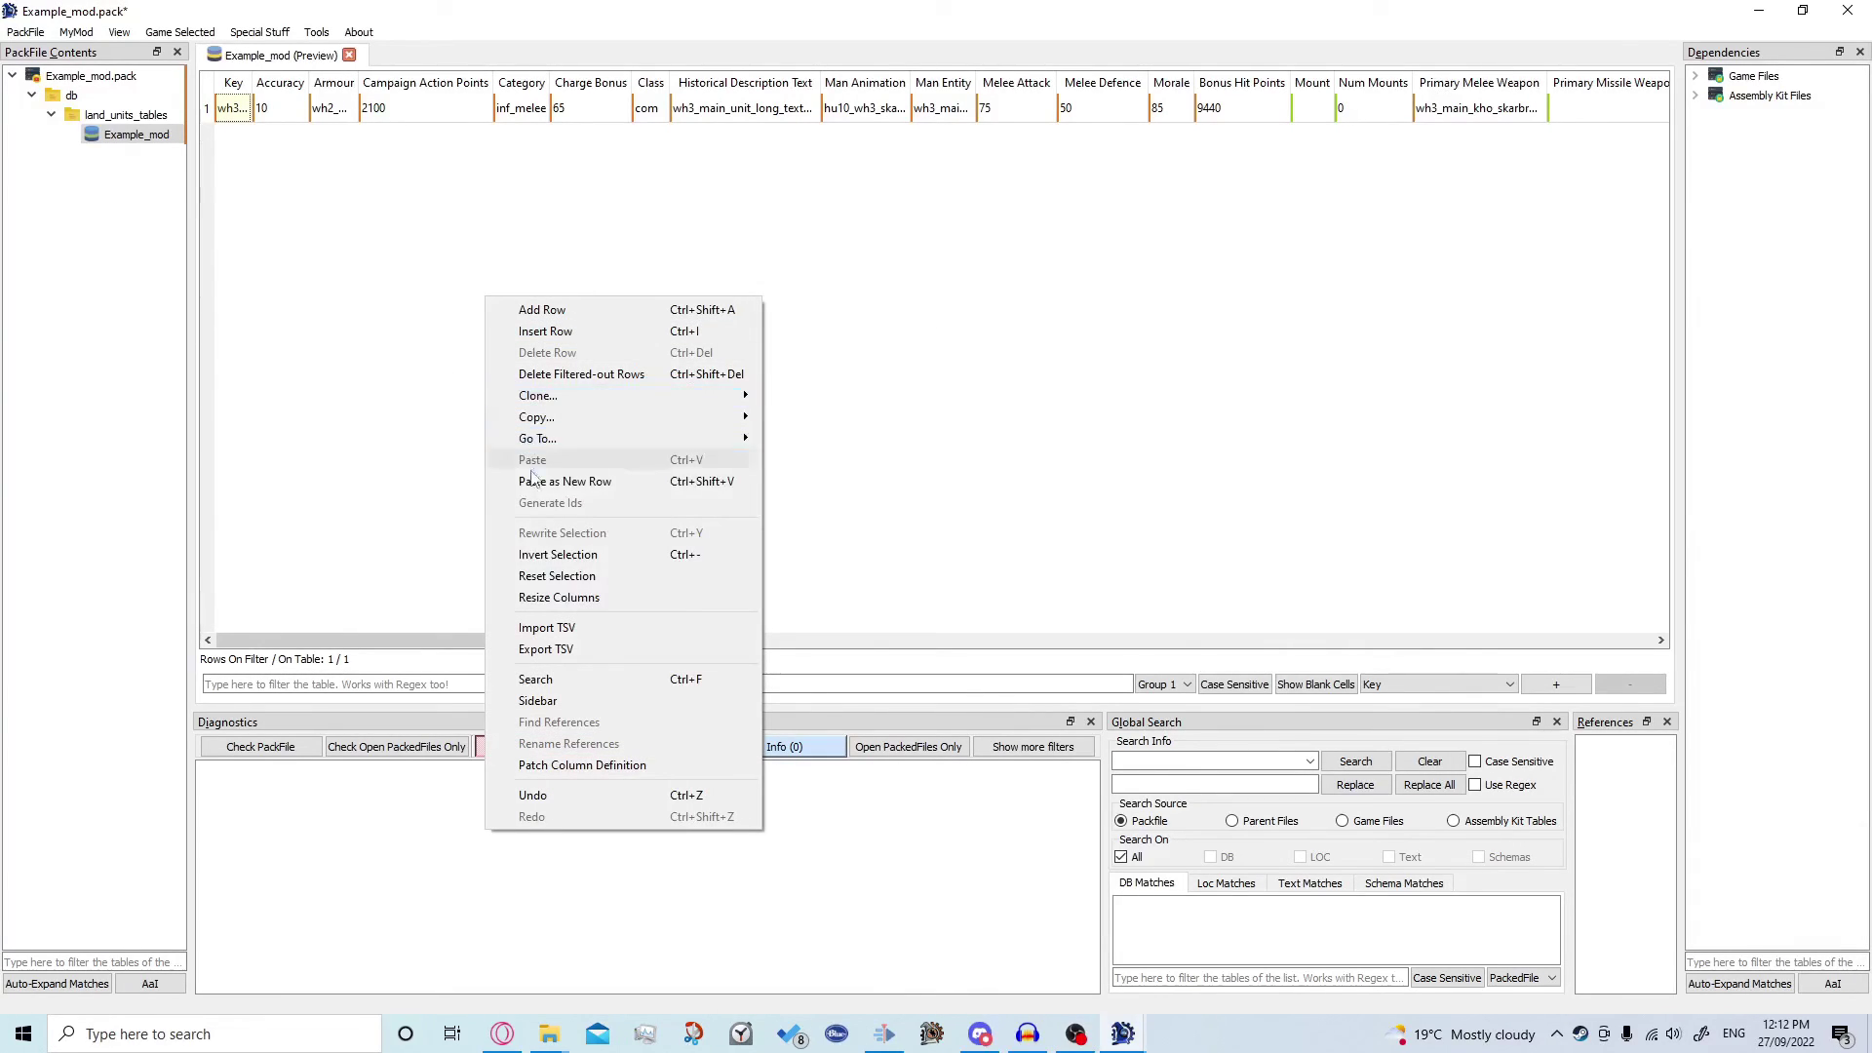
pyautogui.click(559, 599)
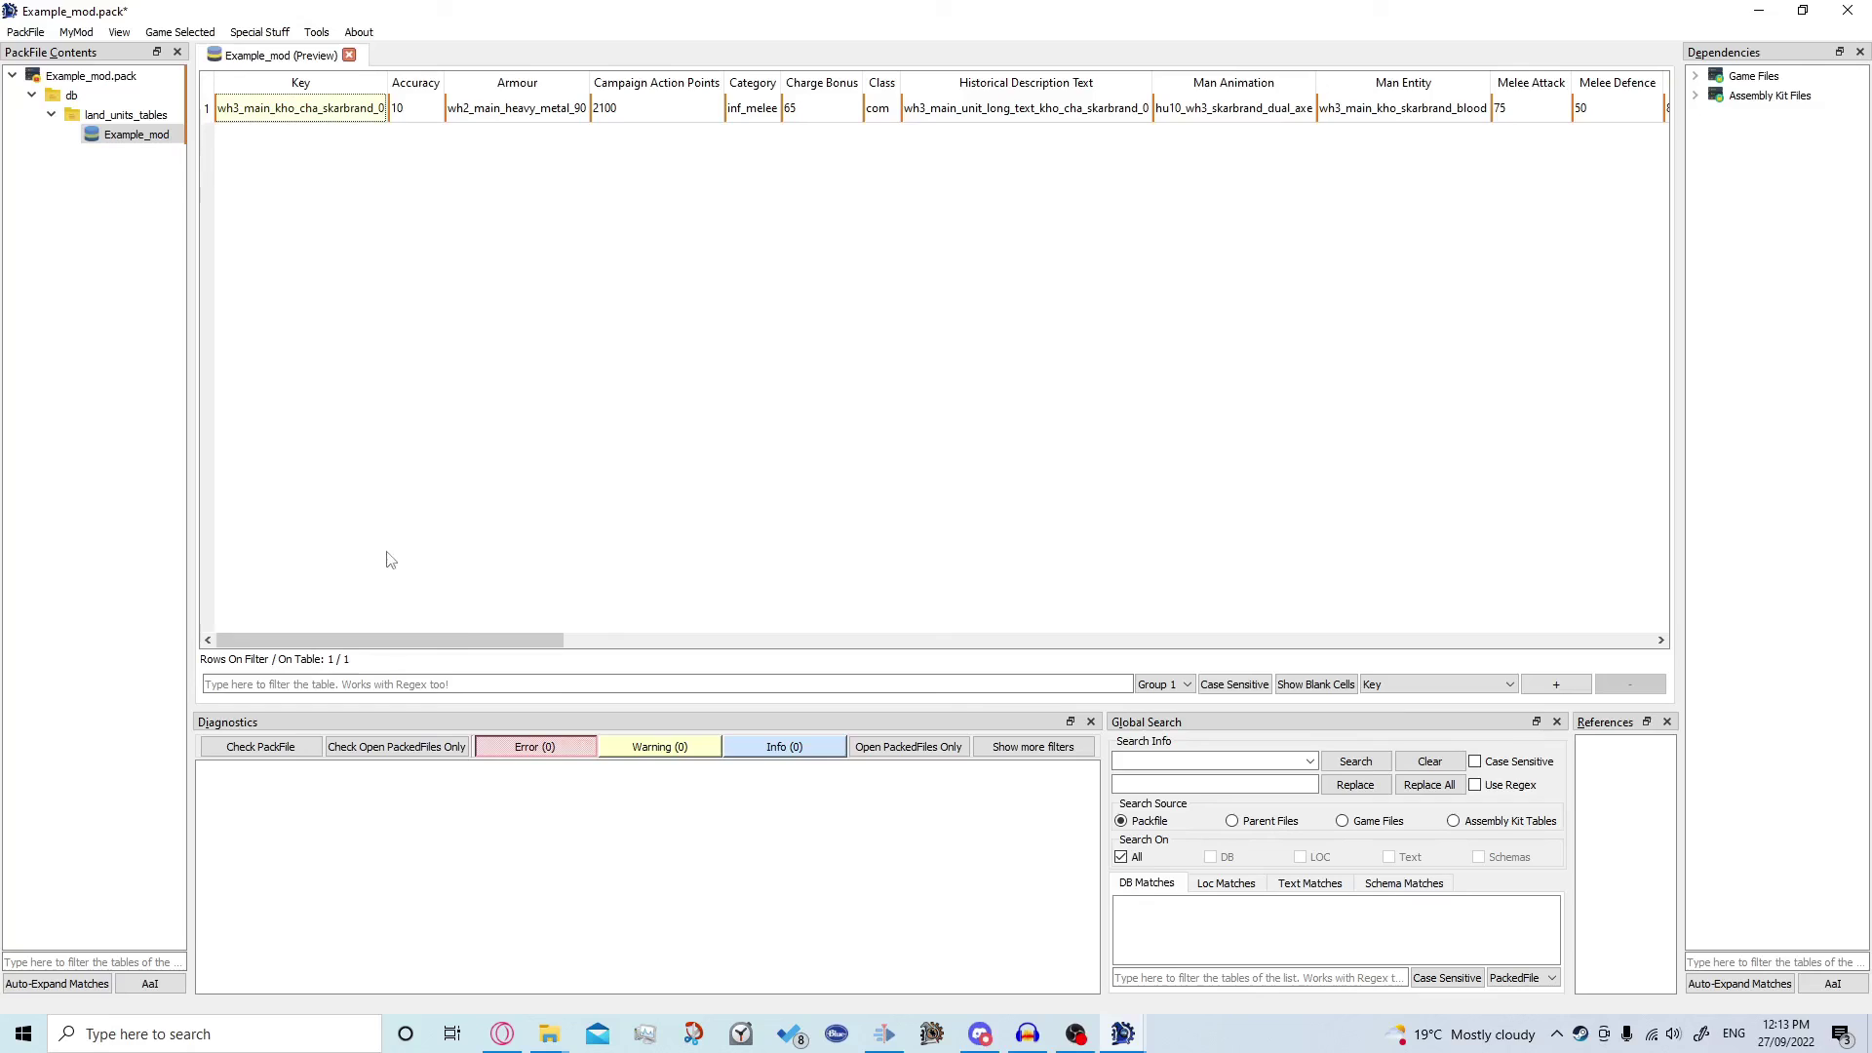
# Set both Melee Attack and Melee Defence to 1 in Skarbrand's row of the Example_mod table
pyautogui.moveTo(452, 636); pyautogui.dragTo(507, 637)
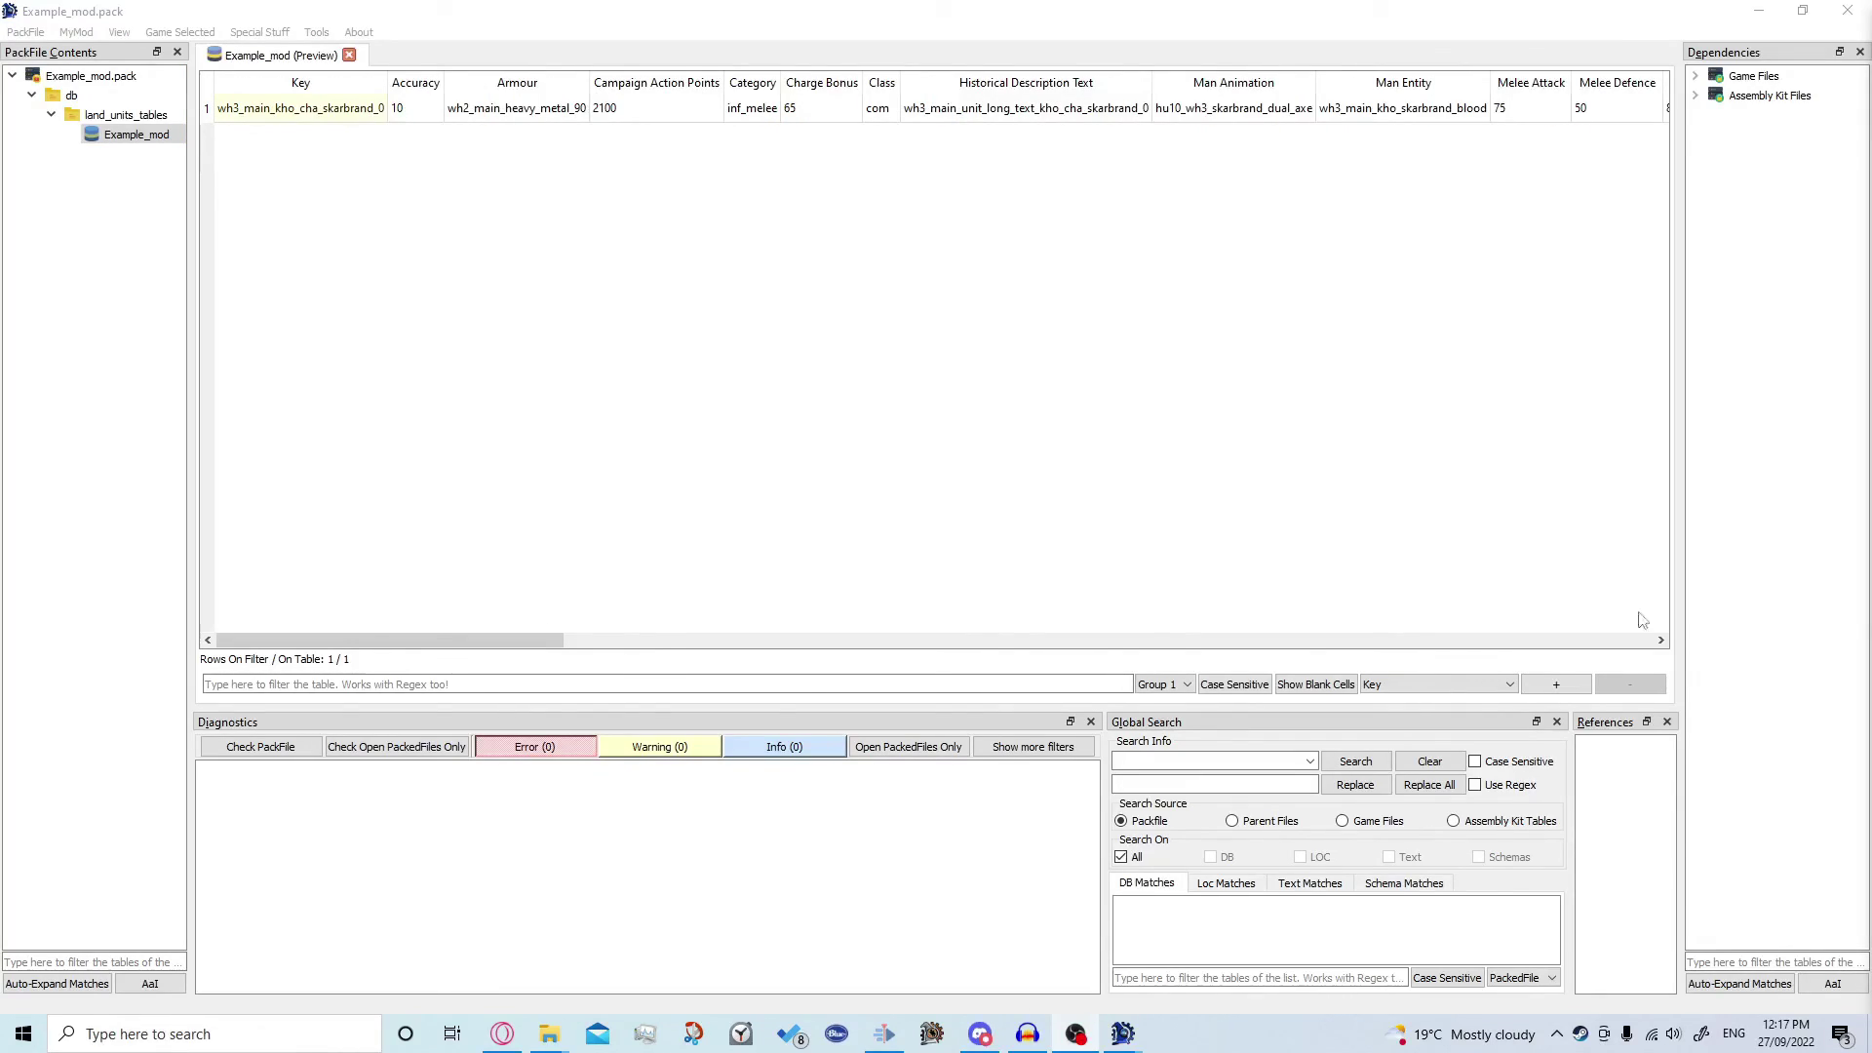
pyautogui.moveTo(507, 639); pyautogui.dragTo(612, 635)
pyautogui.click(1084, 105)
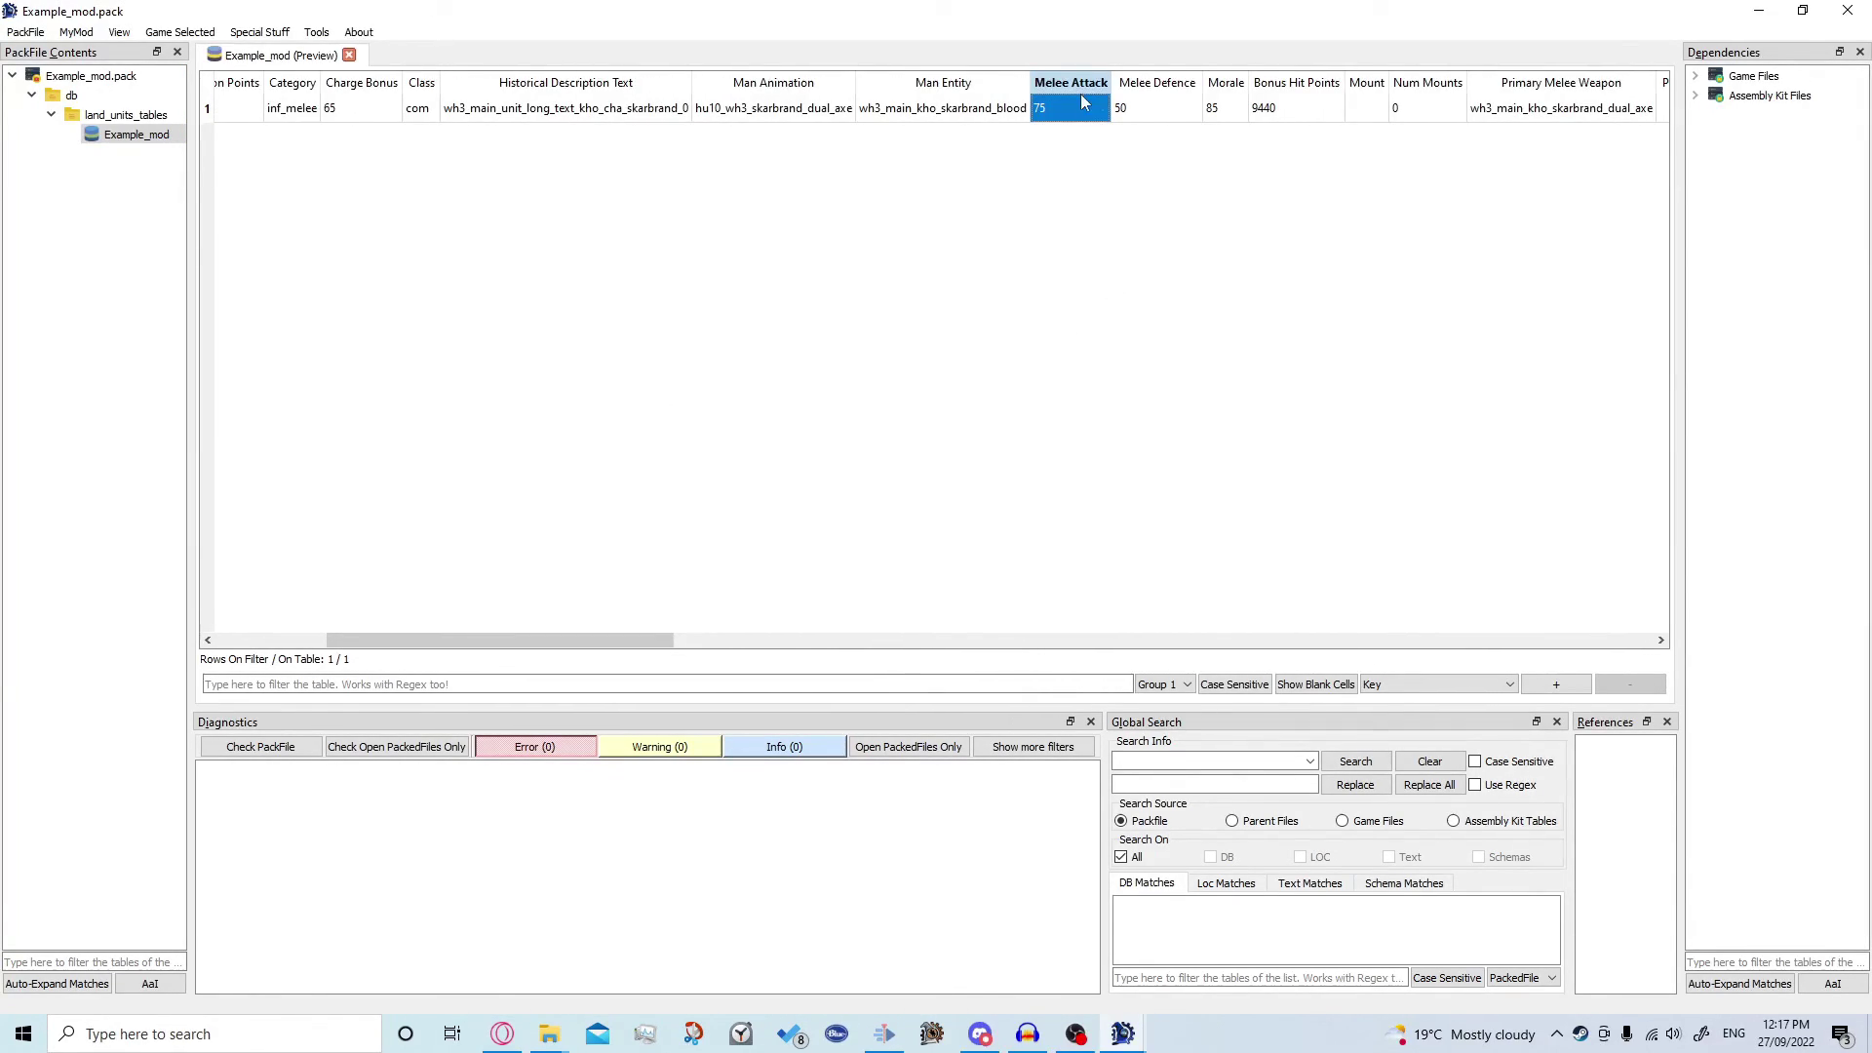
pyautogui.write('1')
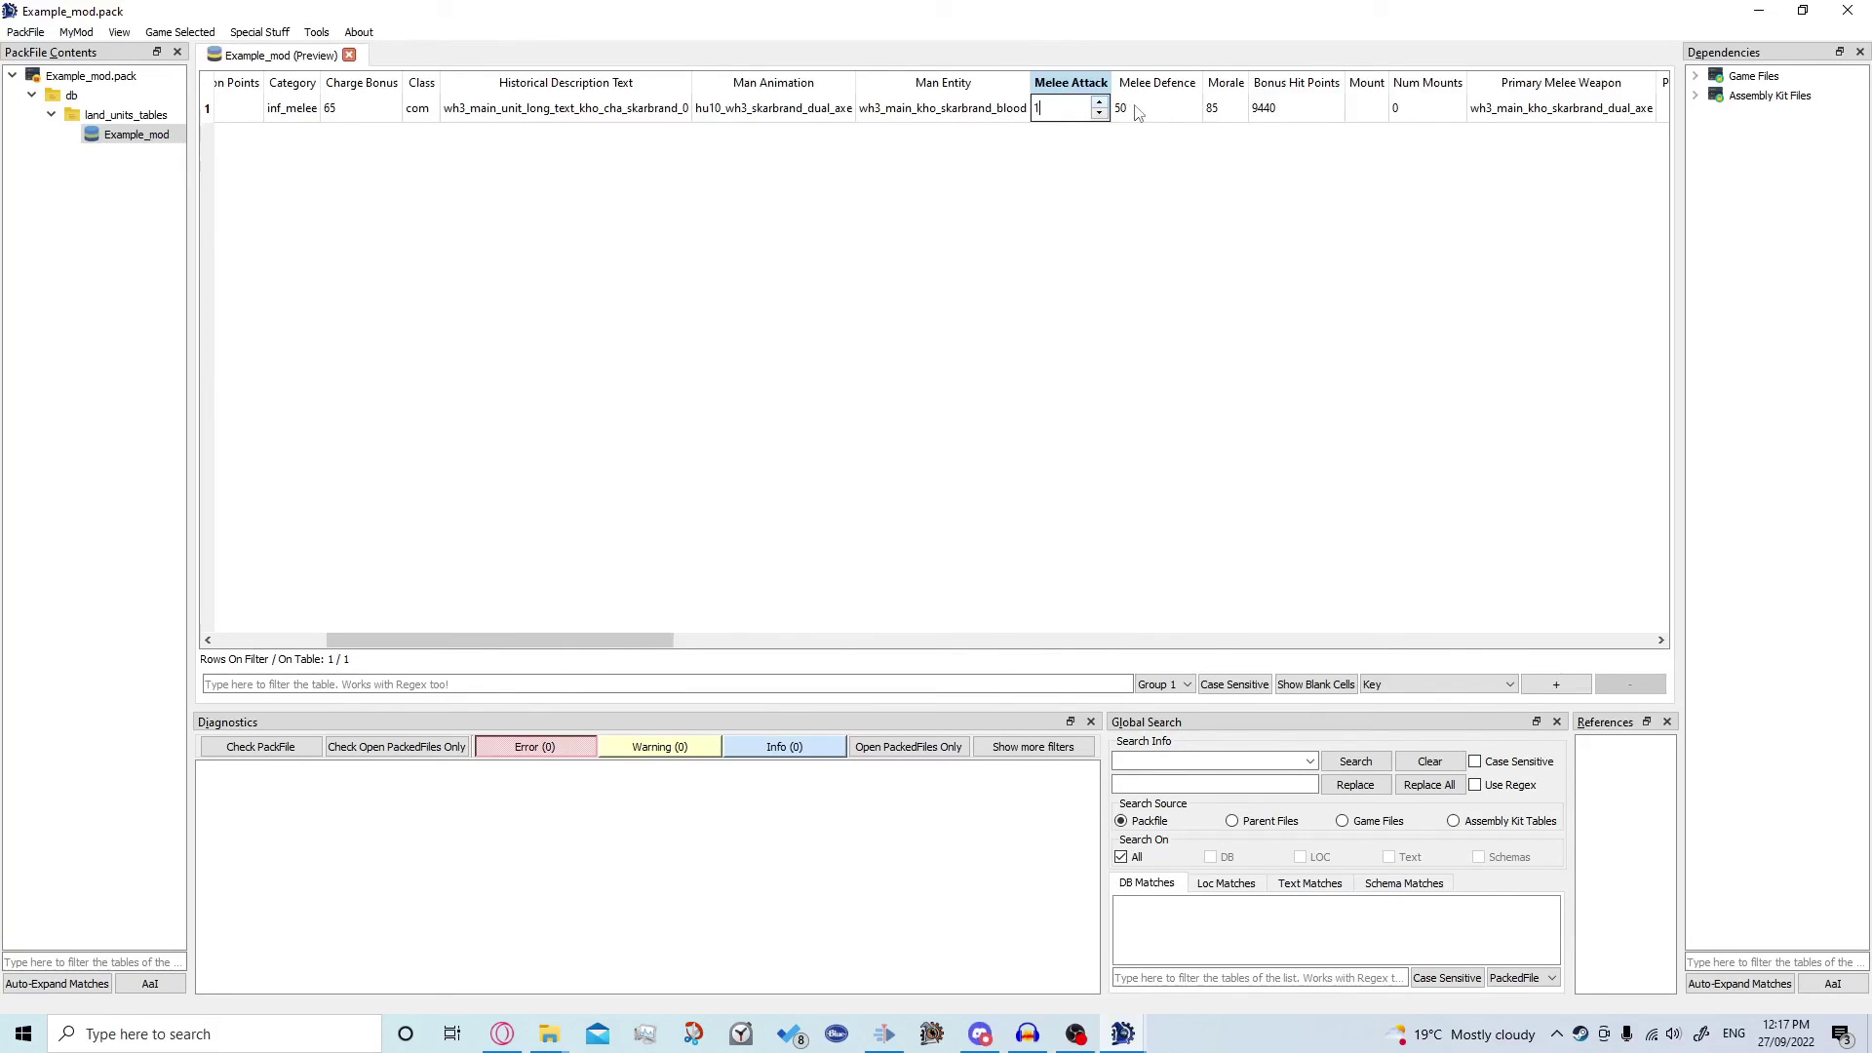
pyautogui.click(1137, 109)
pyautogui.write('1')
pyautogui.click(1053, 108)
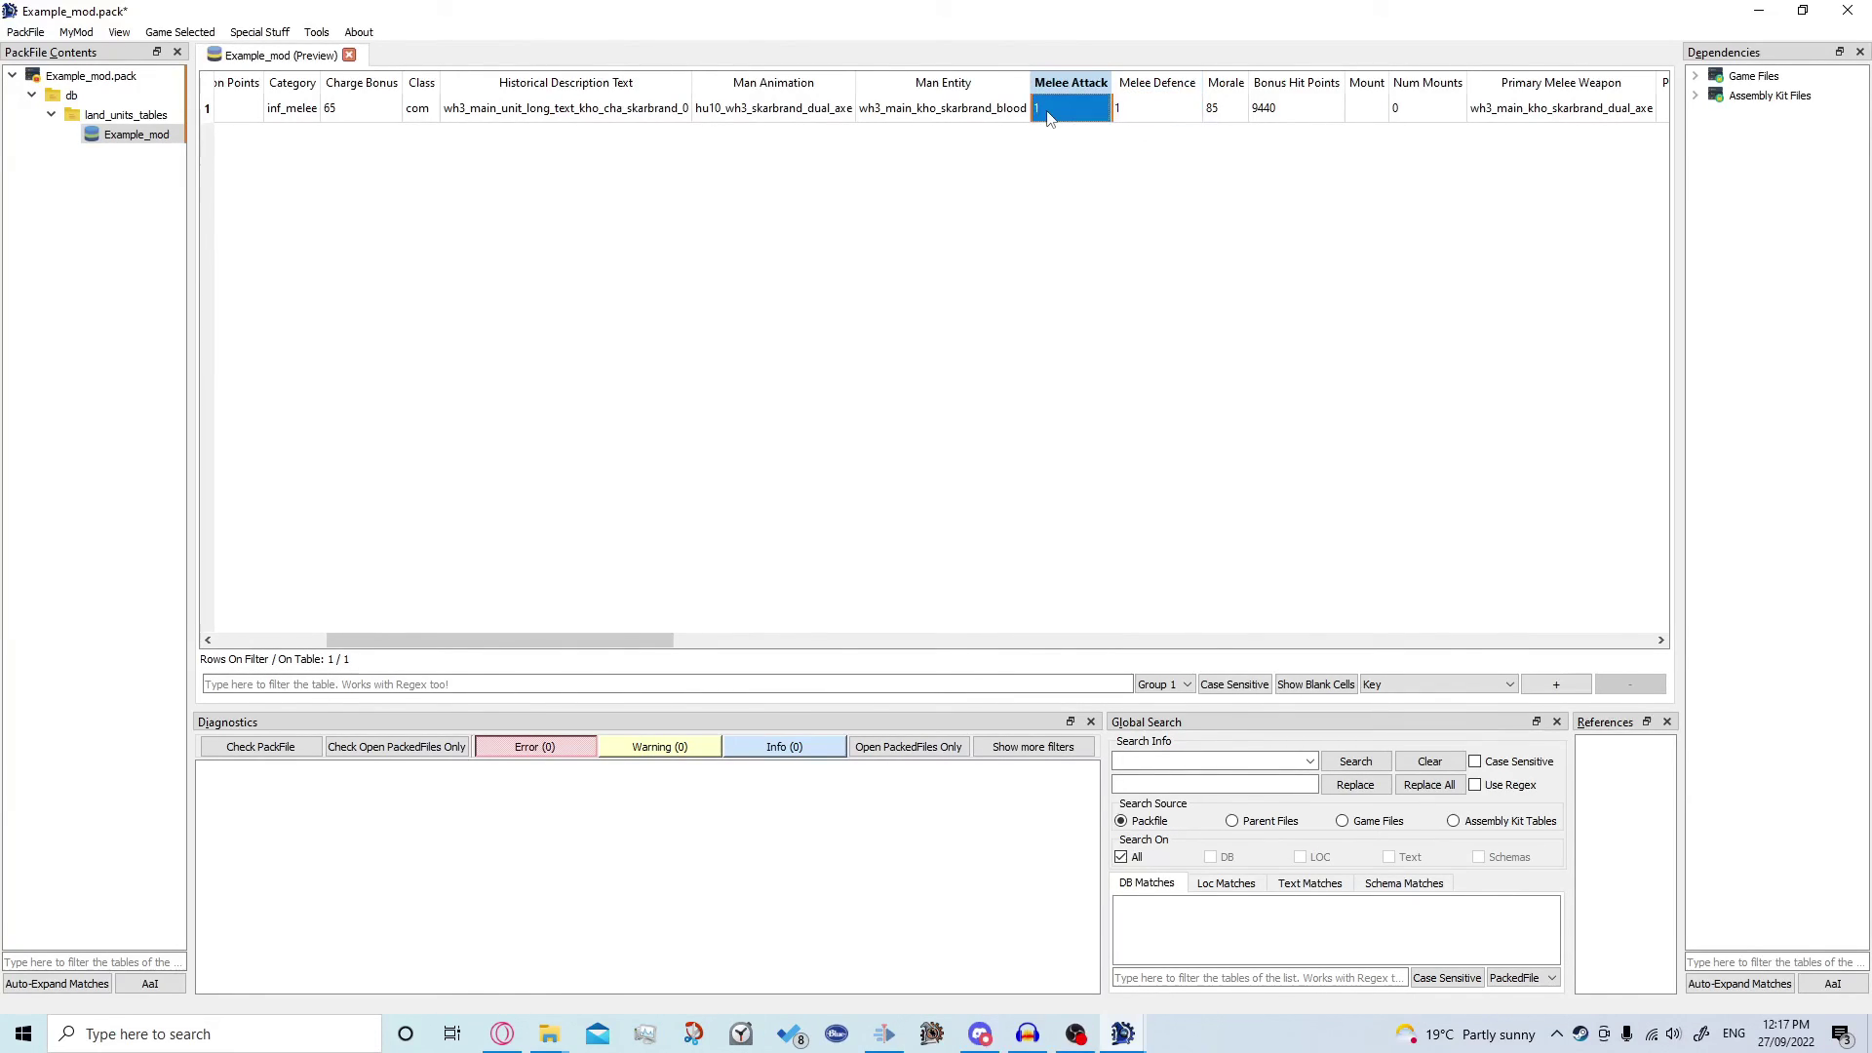
pyautogui.click(1047, 109)
pyautogui.click(1073, 211)
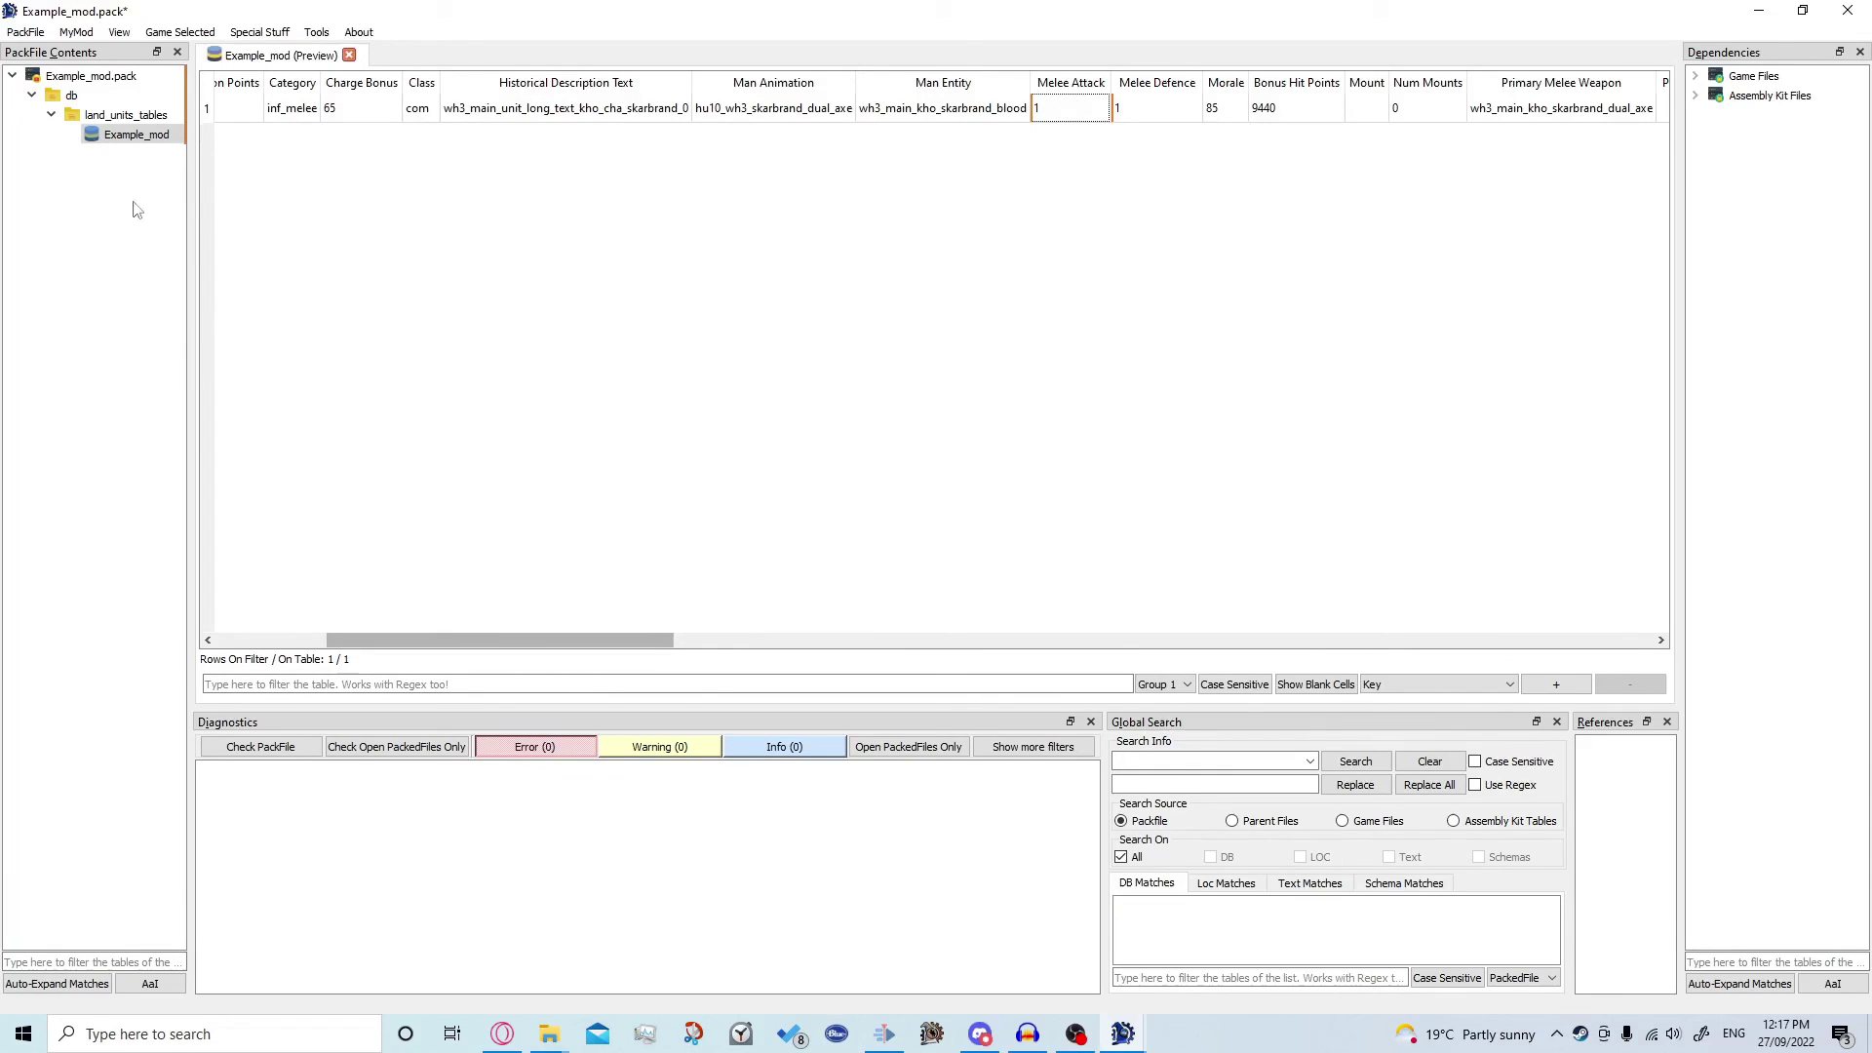
# Save the Example_mod PackFile and install it into the game
pyautogui.click(26, 33)
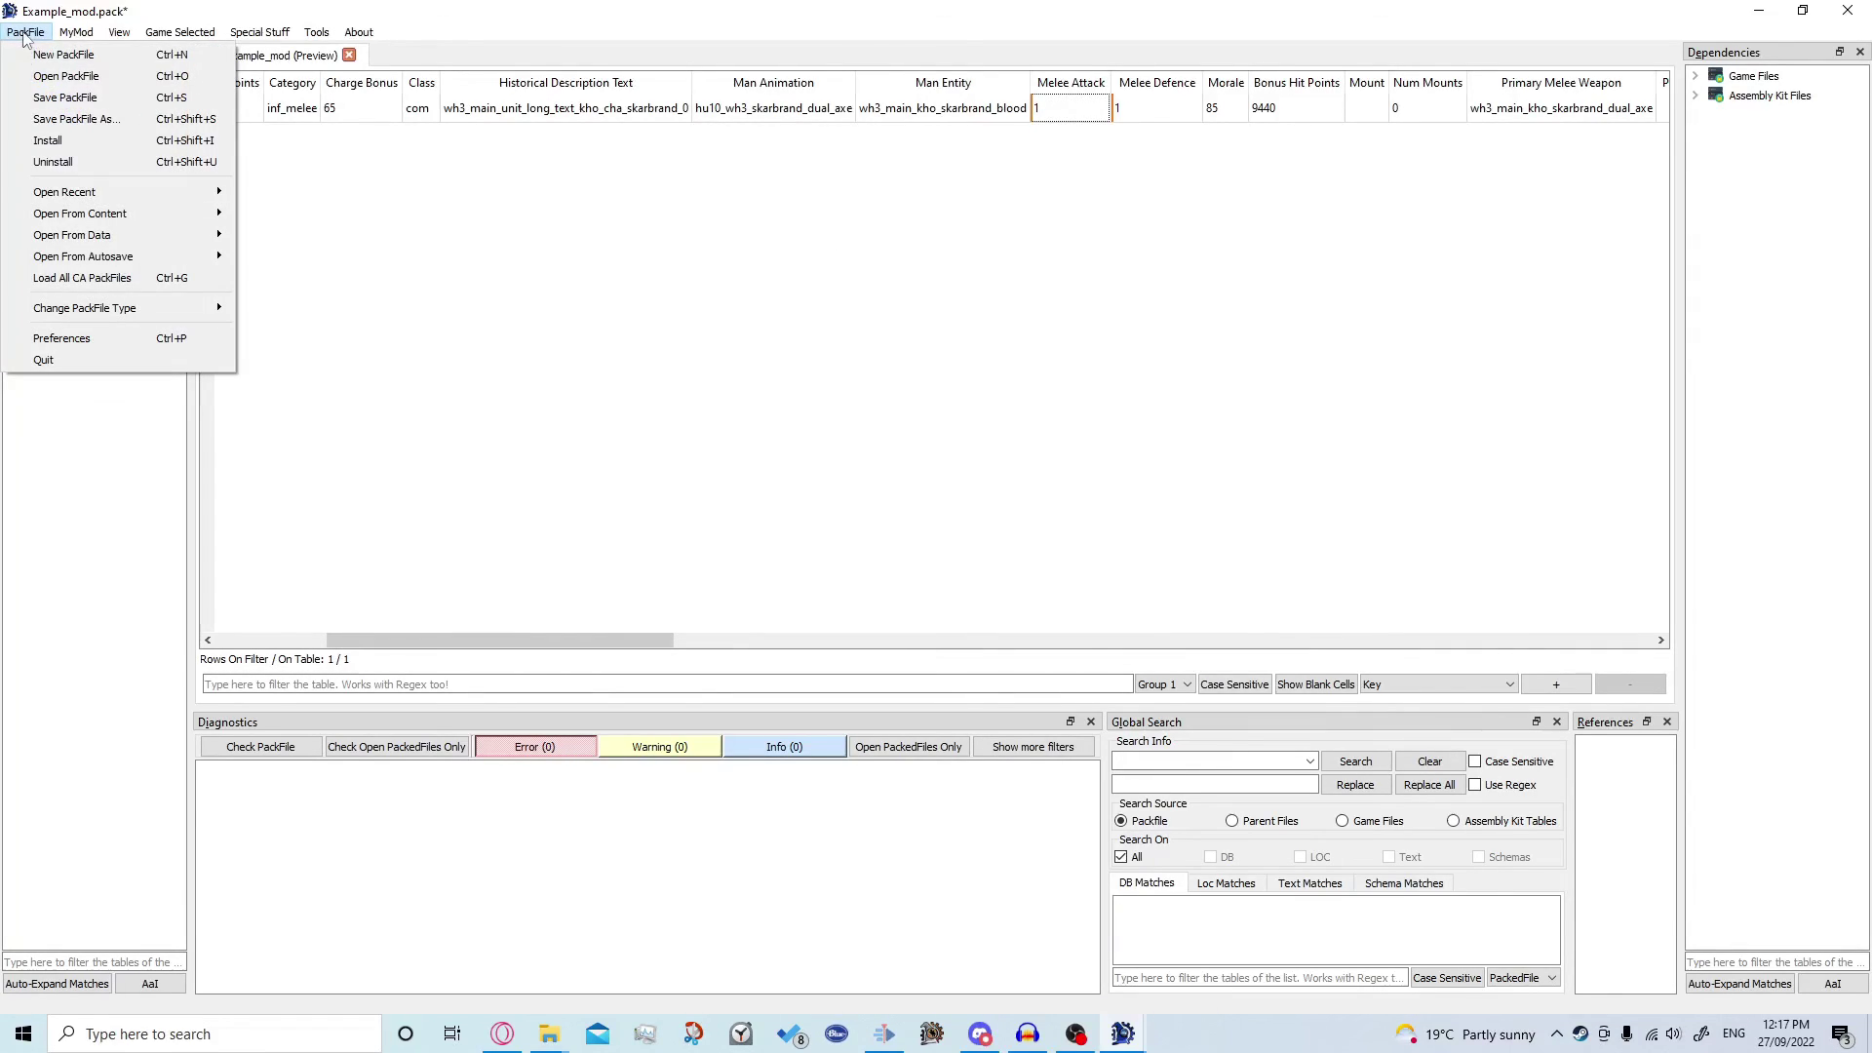
pyautogui.click(59, 107)
pyautogui.click(27, 32)
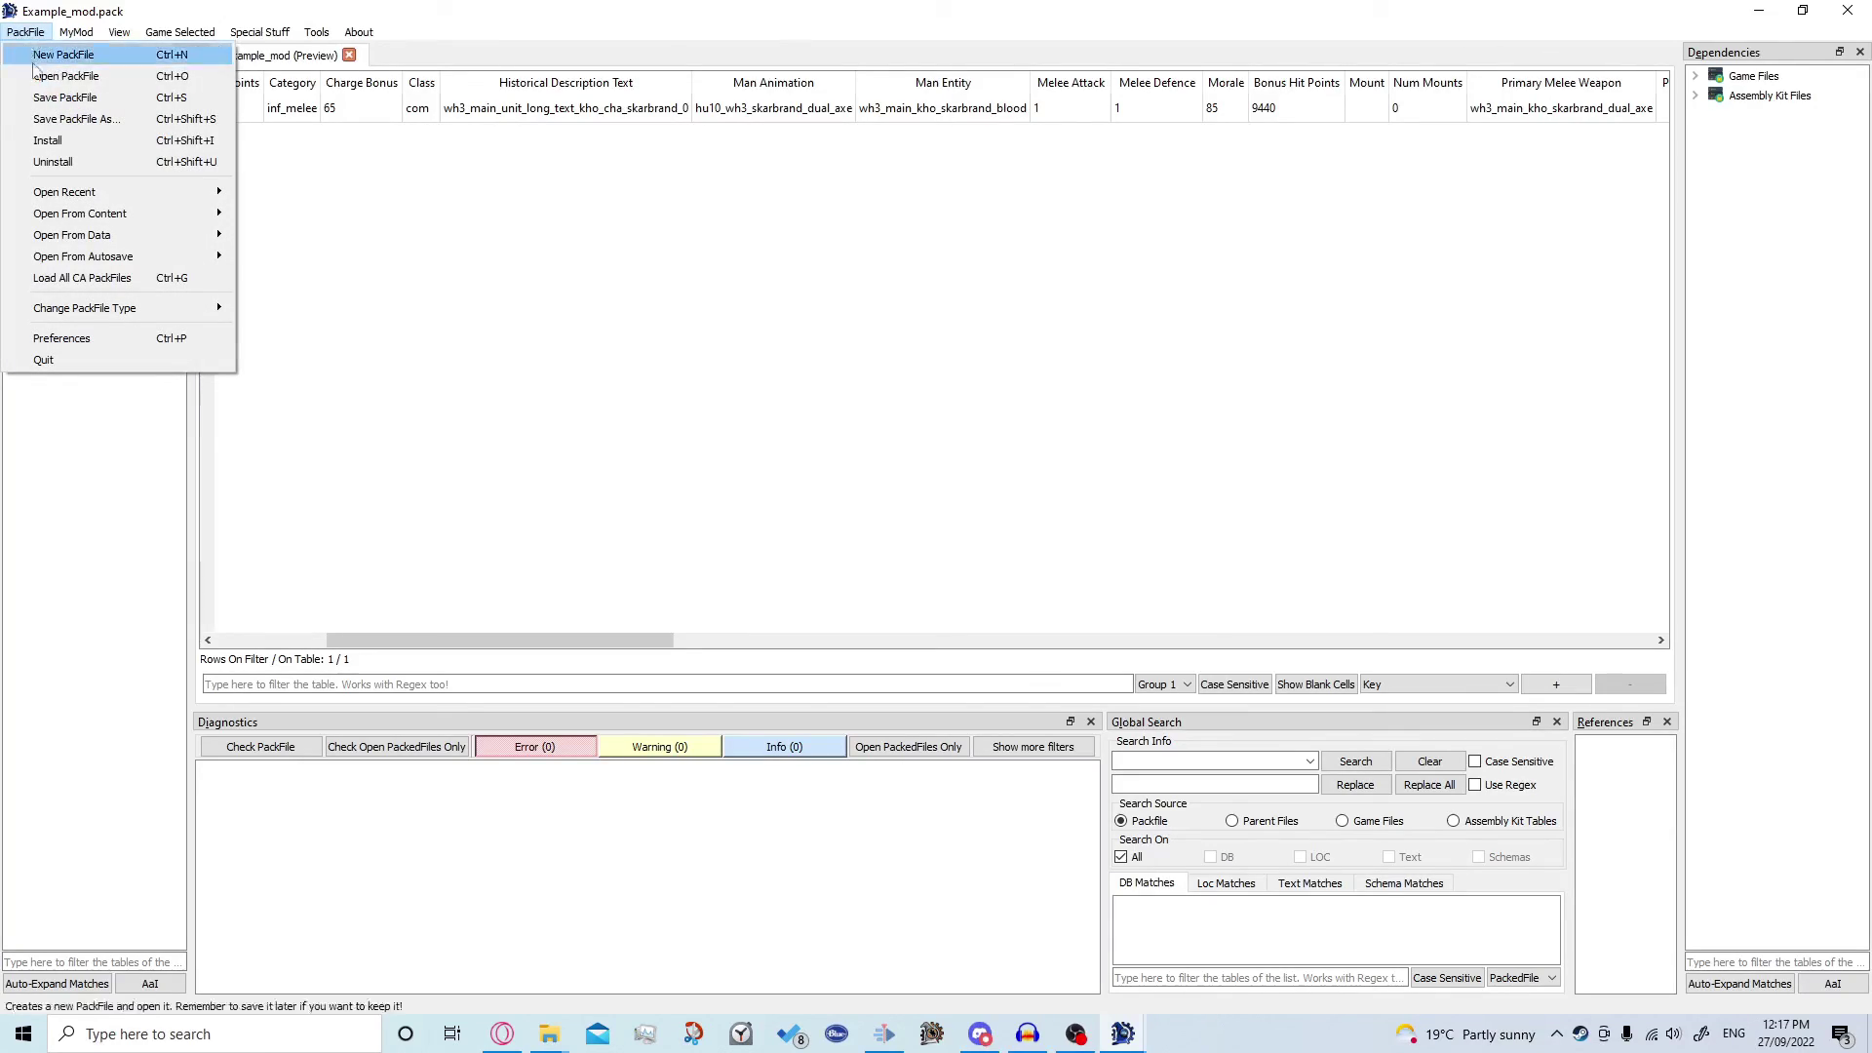
pyautogui.click(49, 140)
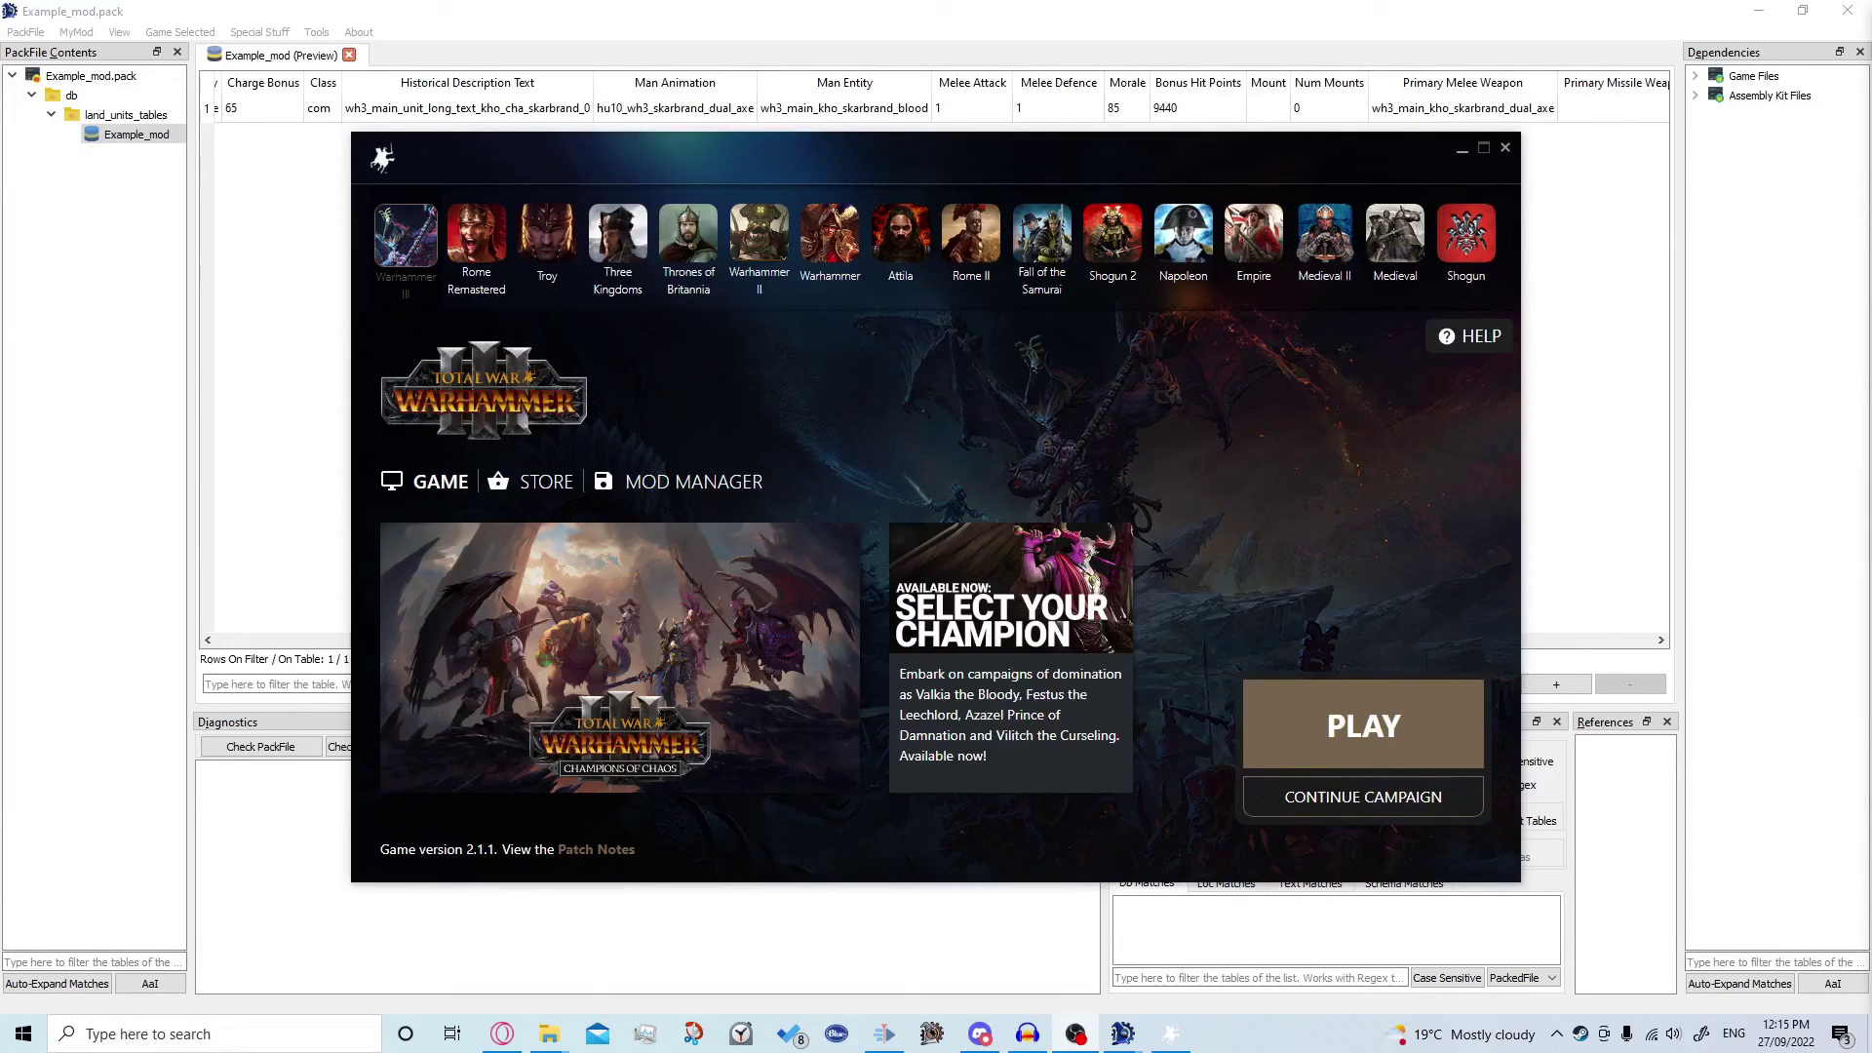
# In the Total War launcher's mod manager, activate only Example_mod.pack and start Warhammer III with it, accepting the mod notice
pyautogui.click(725, 487)
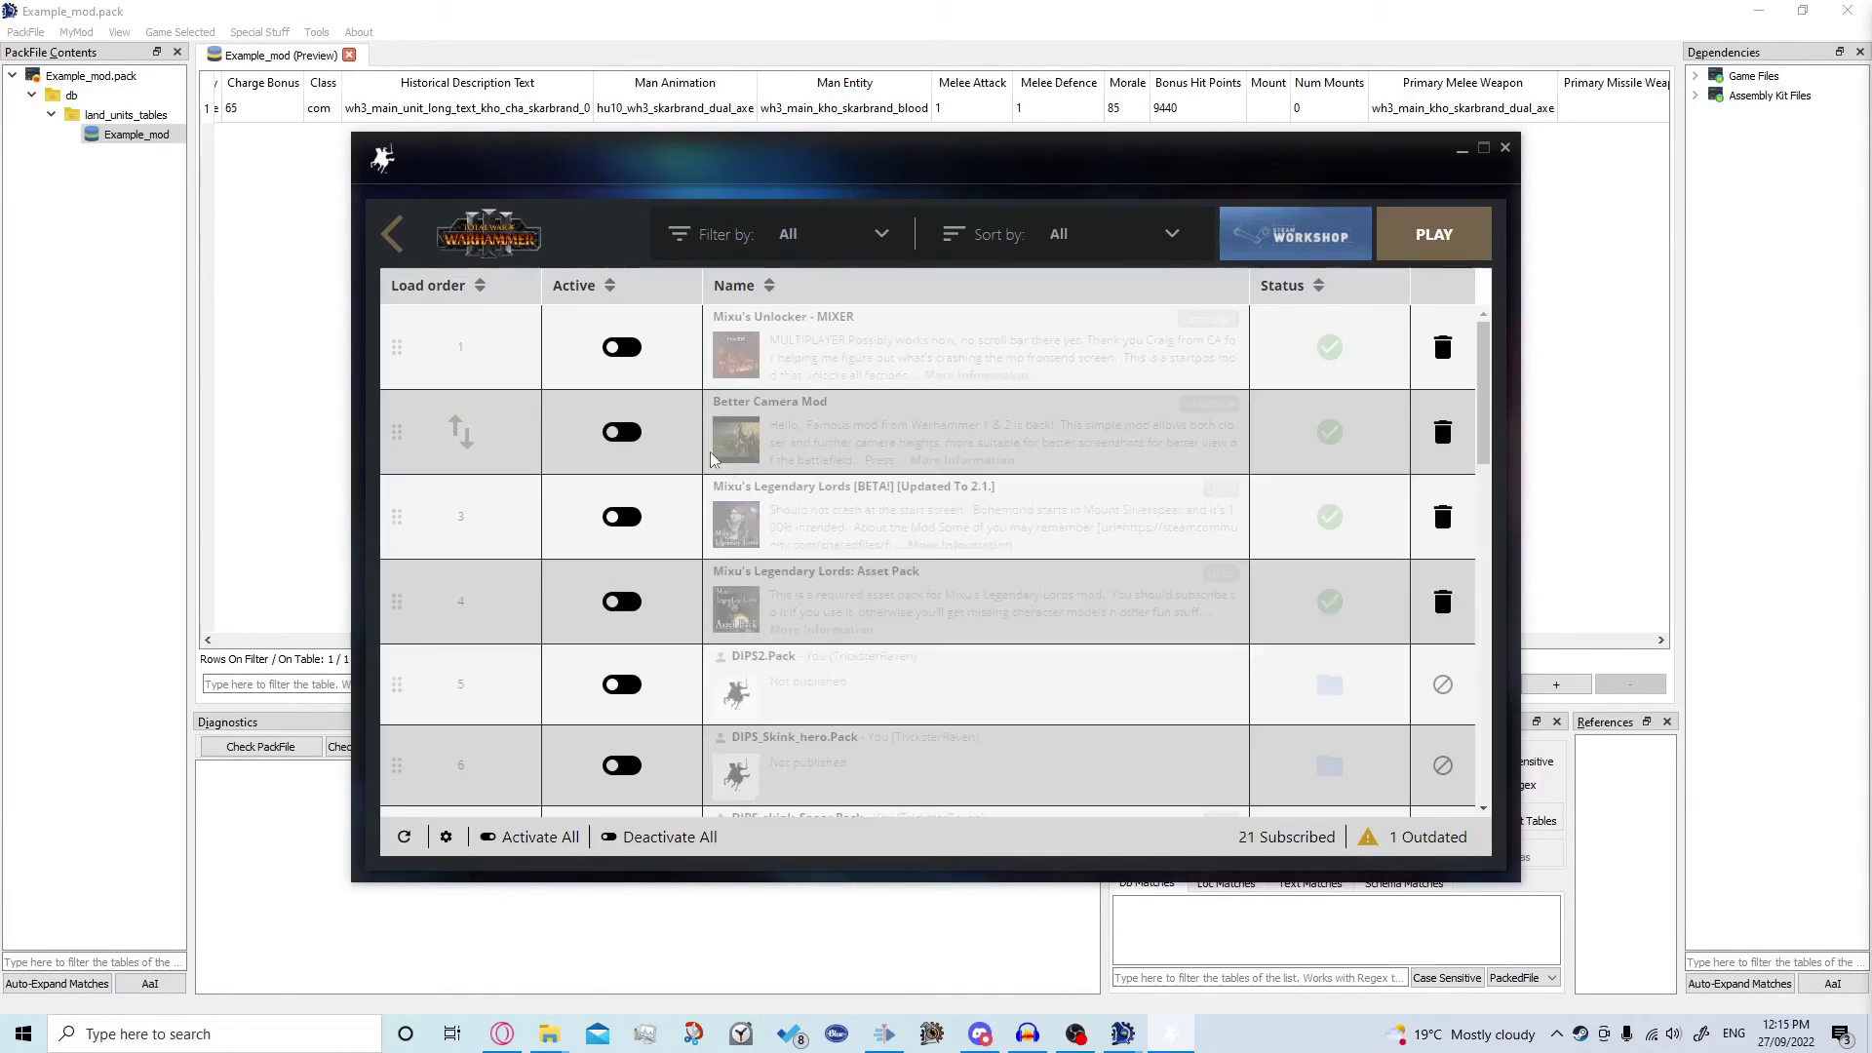
pyautogui.scroll(-4, 770, 433)
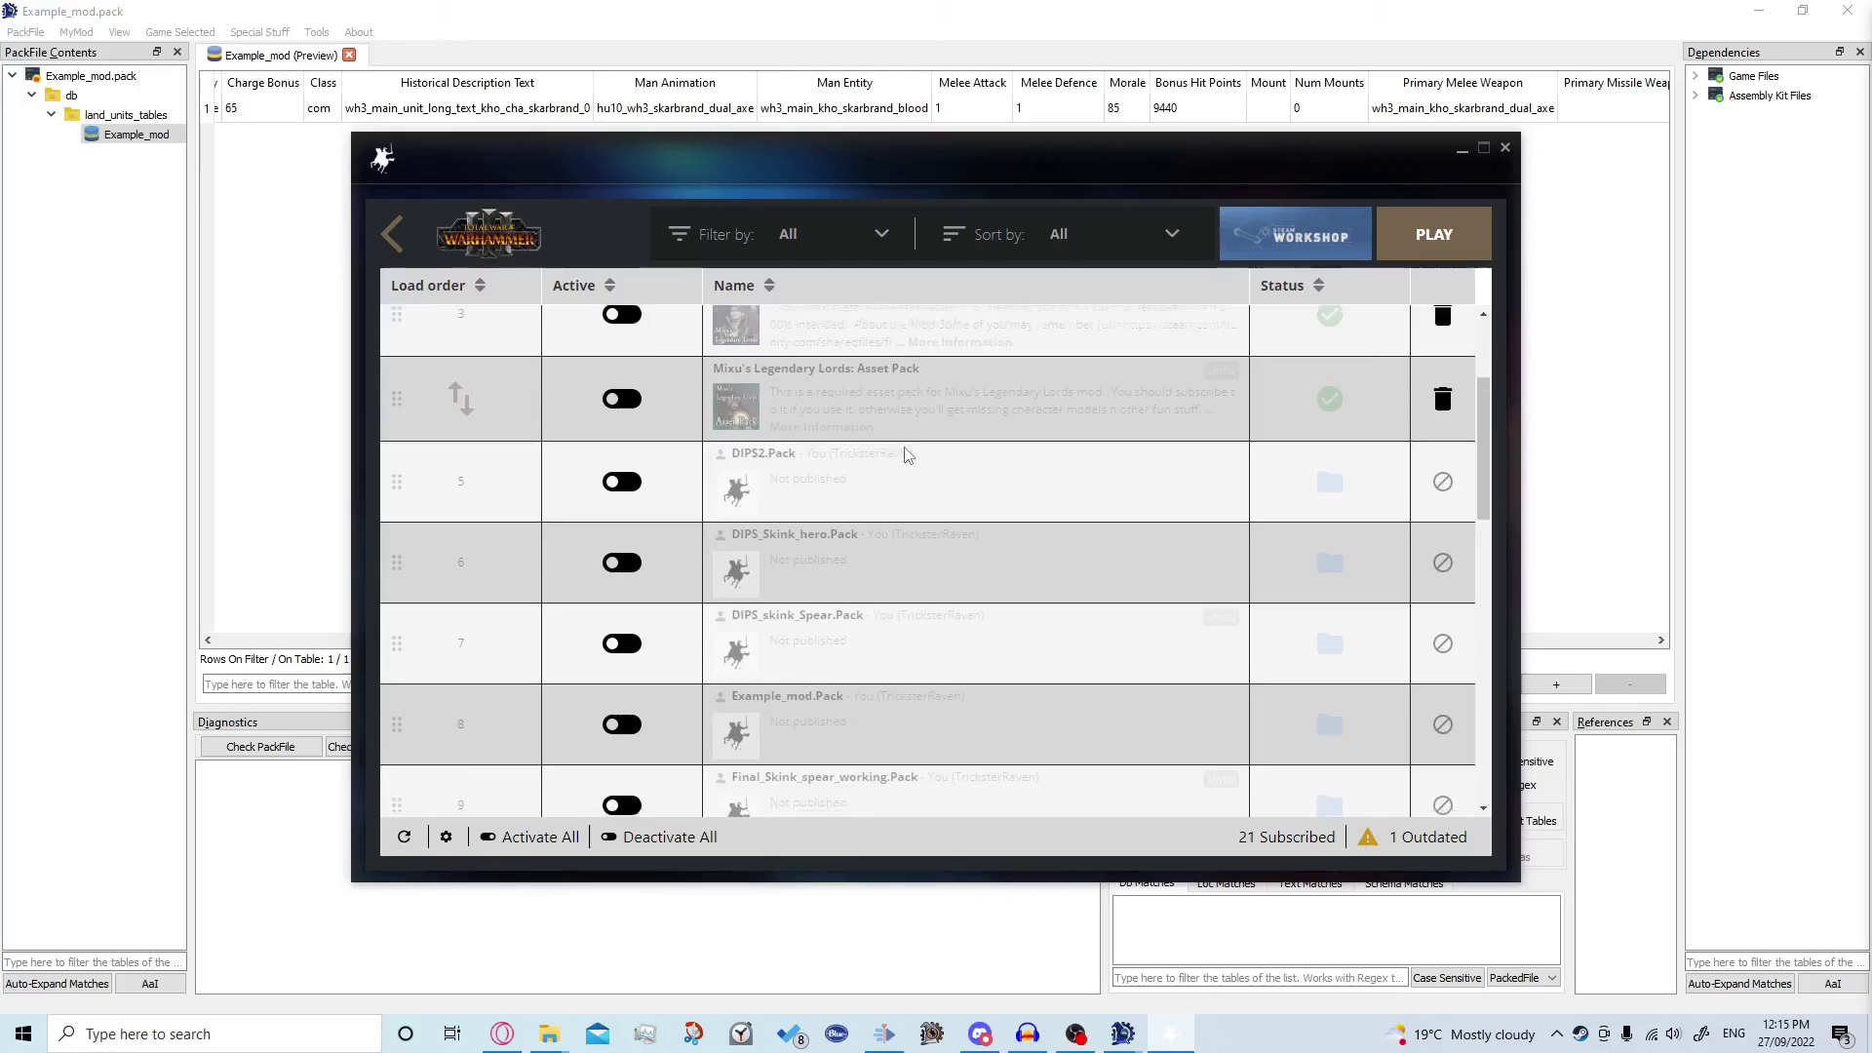
pyautogui.scroll(-1, 770, 434)
pyautogui.click(791, 474)
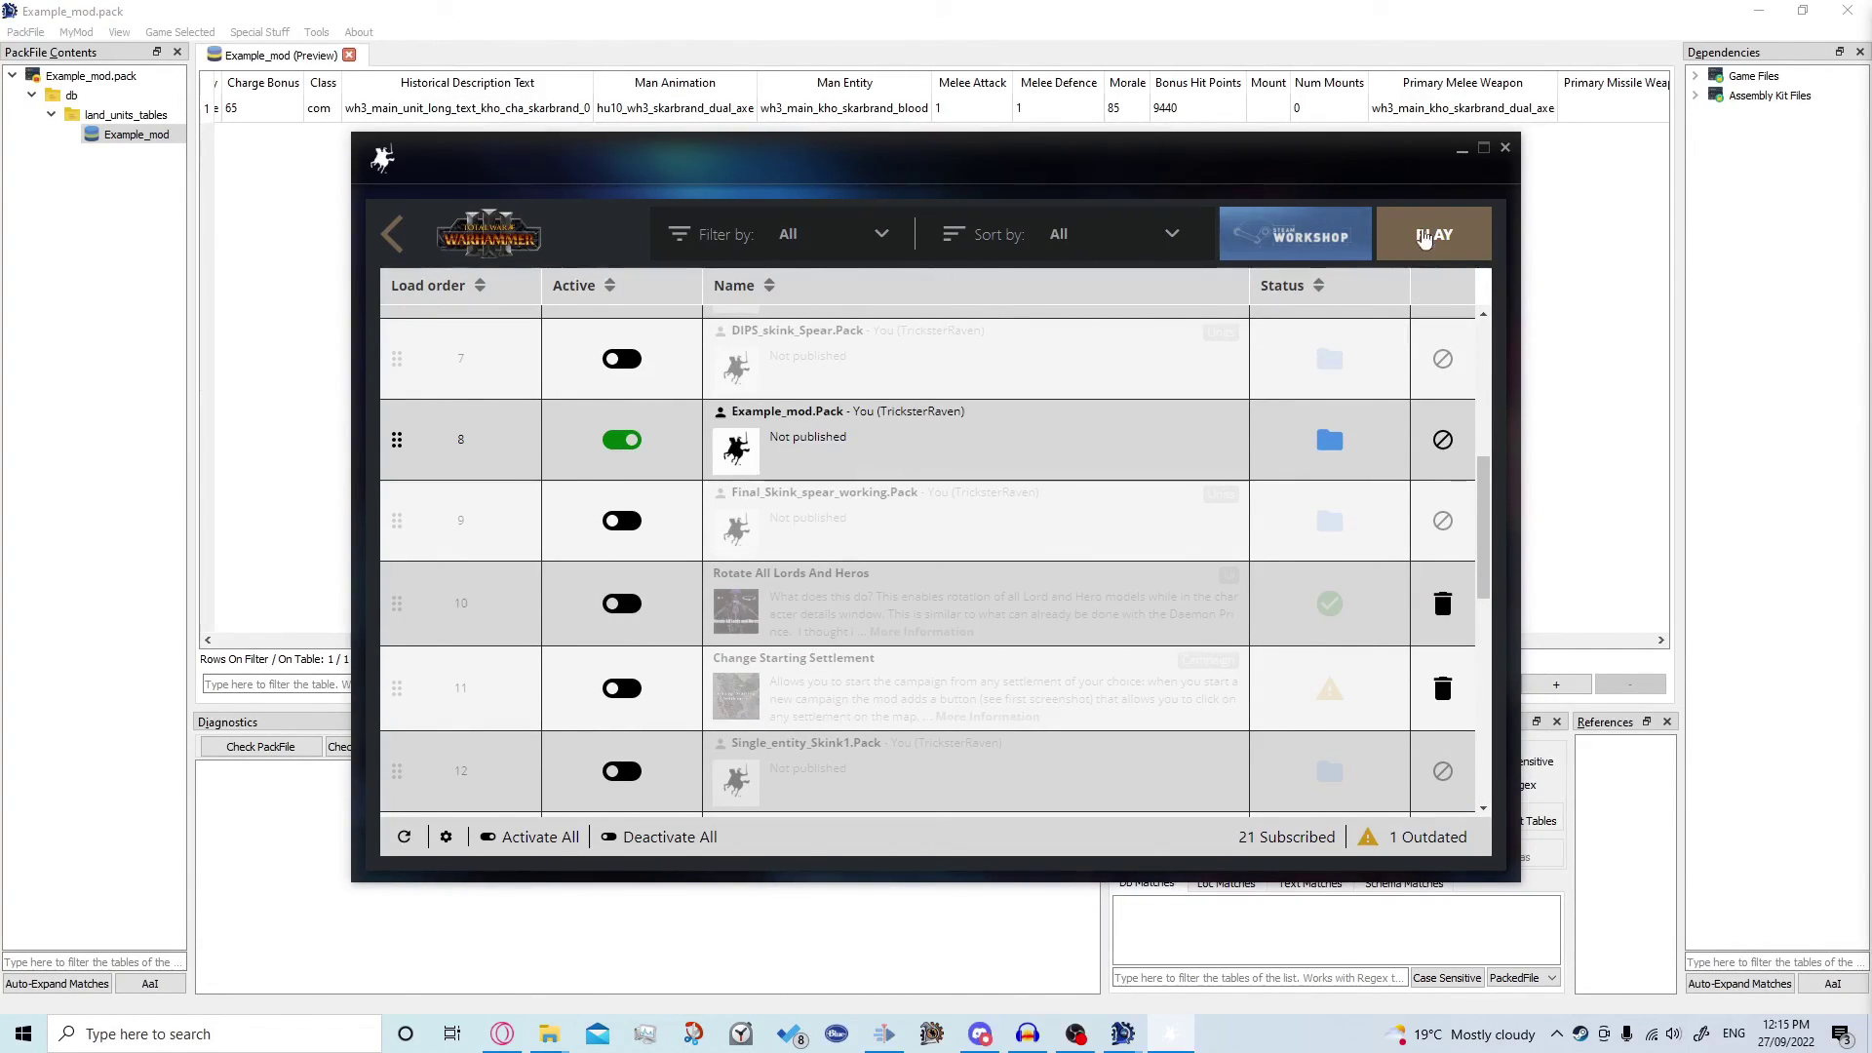
pyautogui.click(1429, 232)
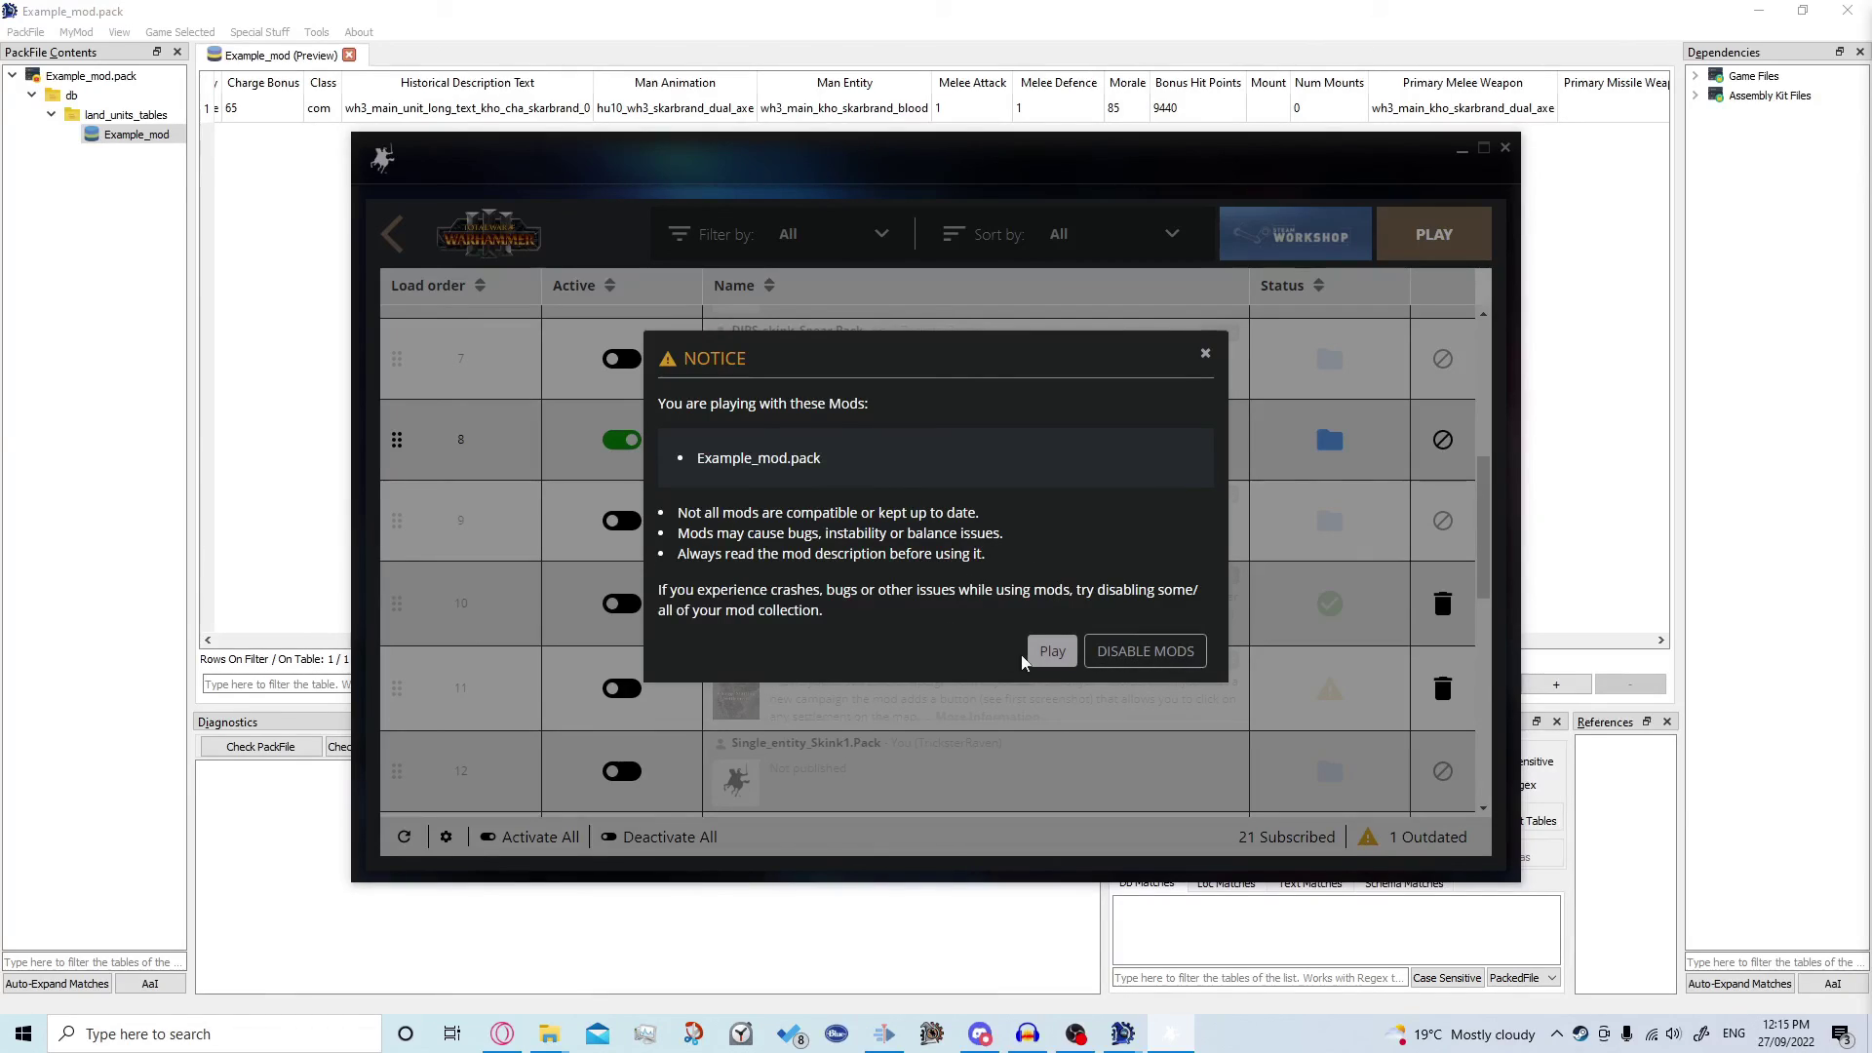
pyautogui.click(1052, 652)
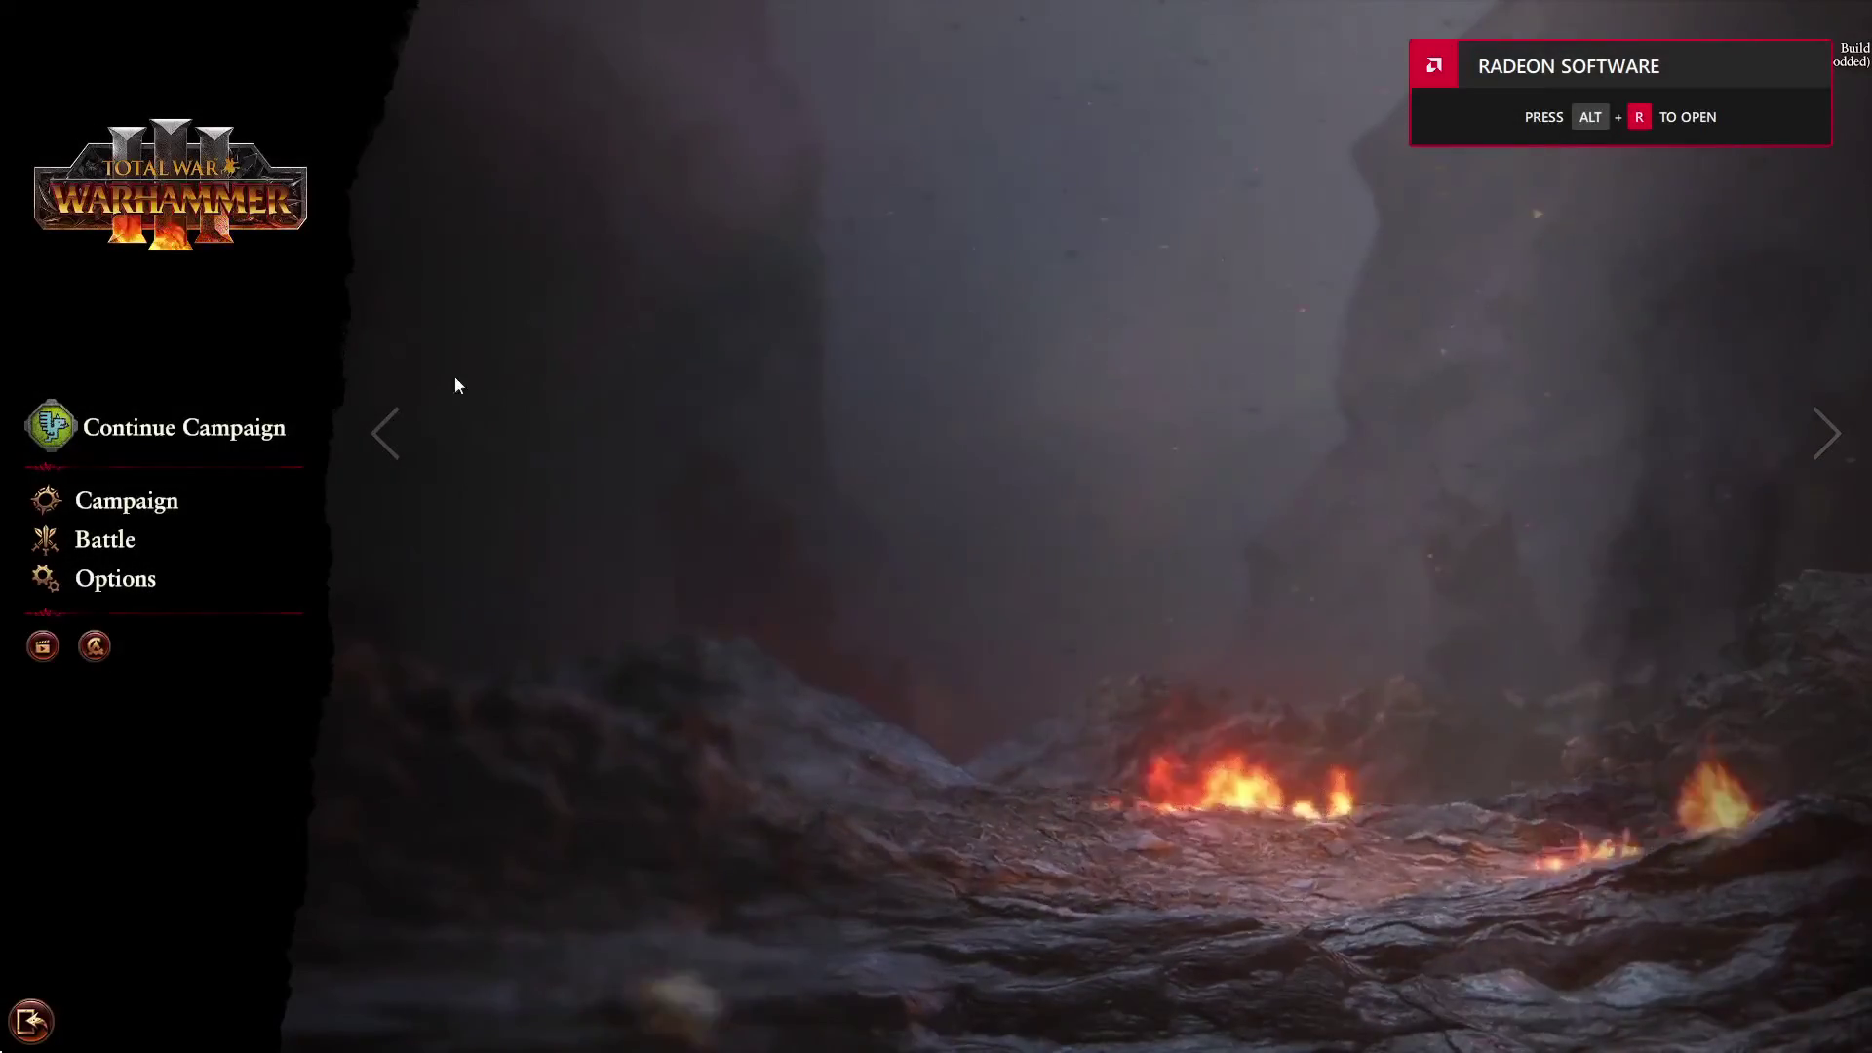
# Set up a Skirmish vs A.I. battle in Warhammer III with Khorne as the player's race
pyautogui.click(104, 539)
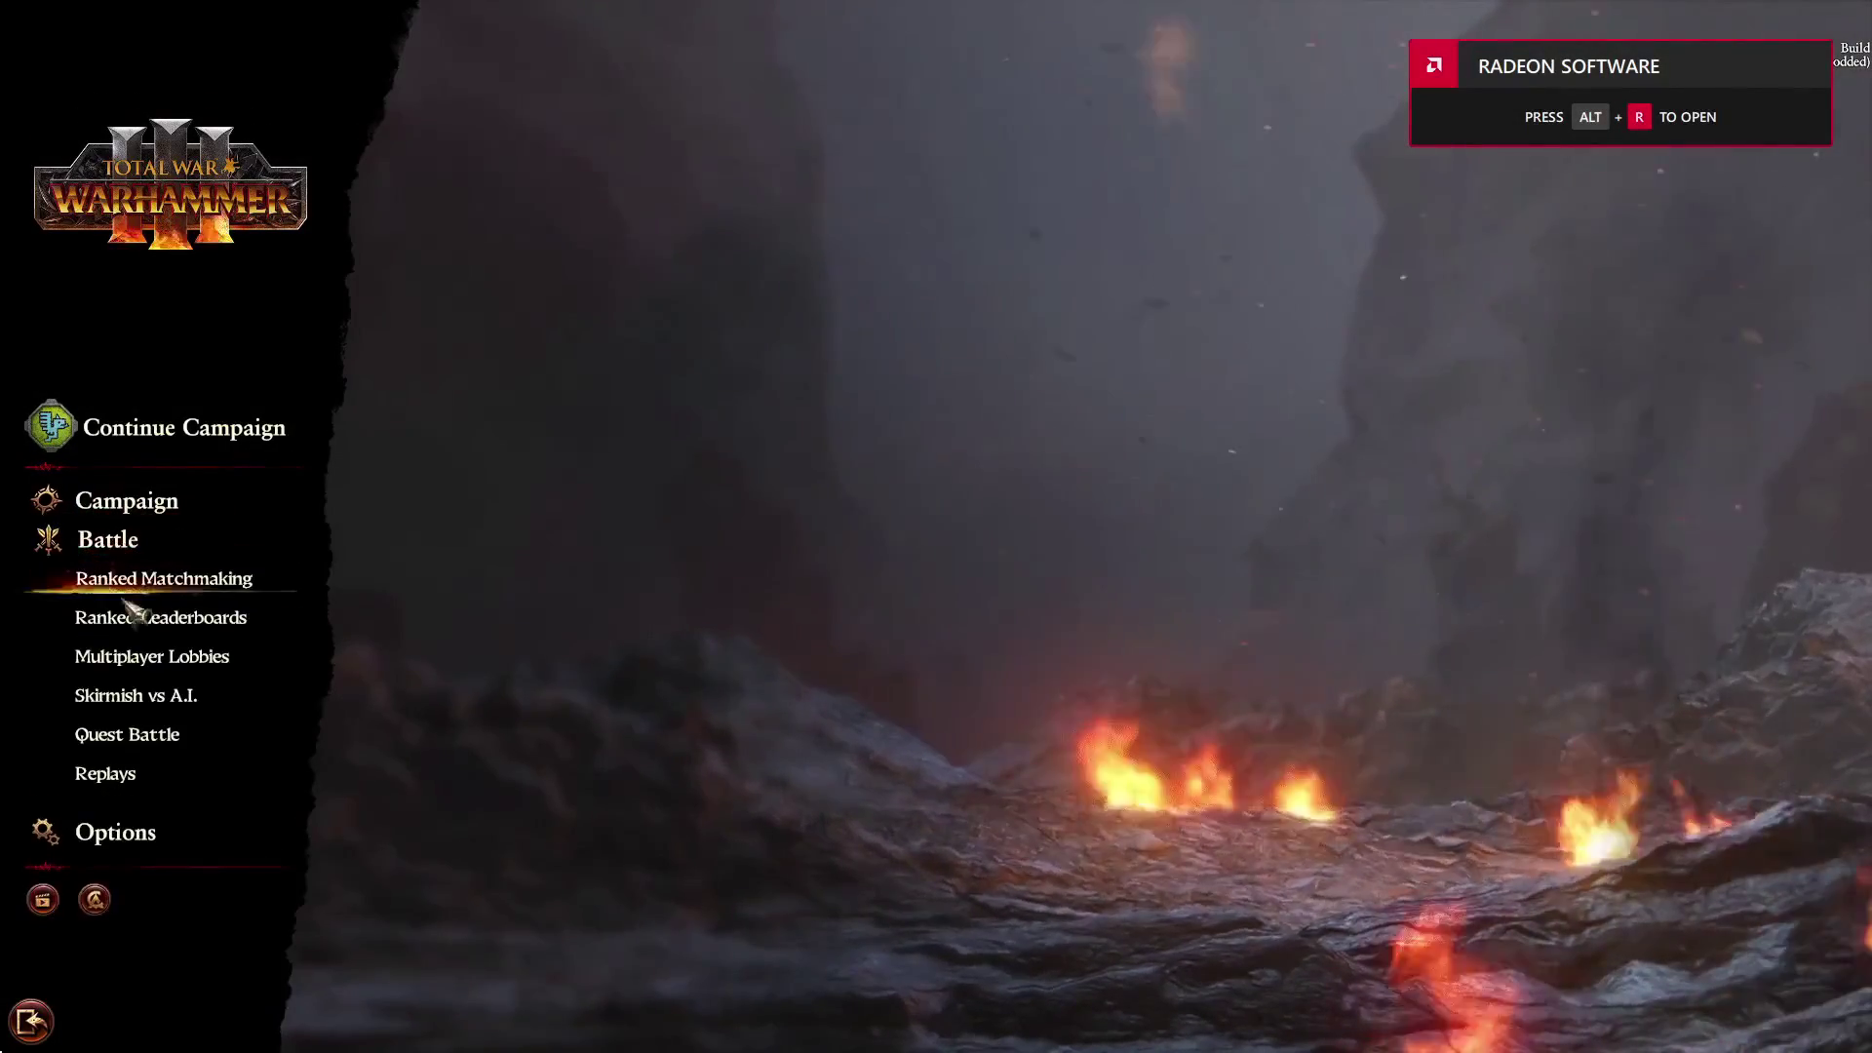
pyautogui.click(144, 686)
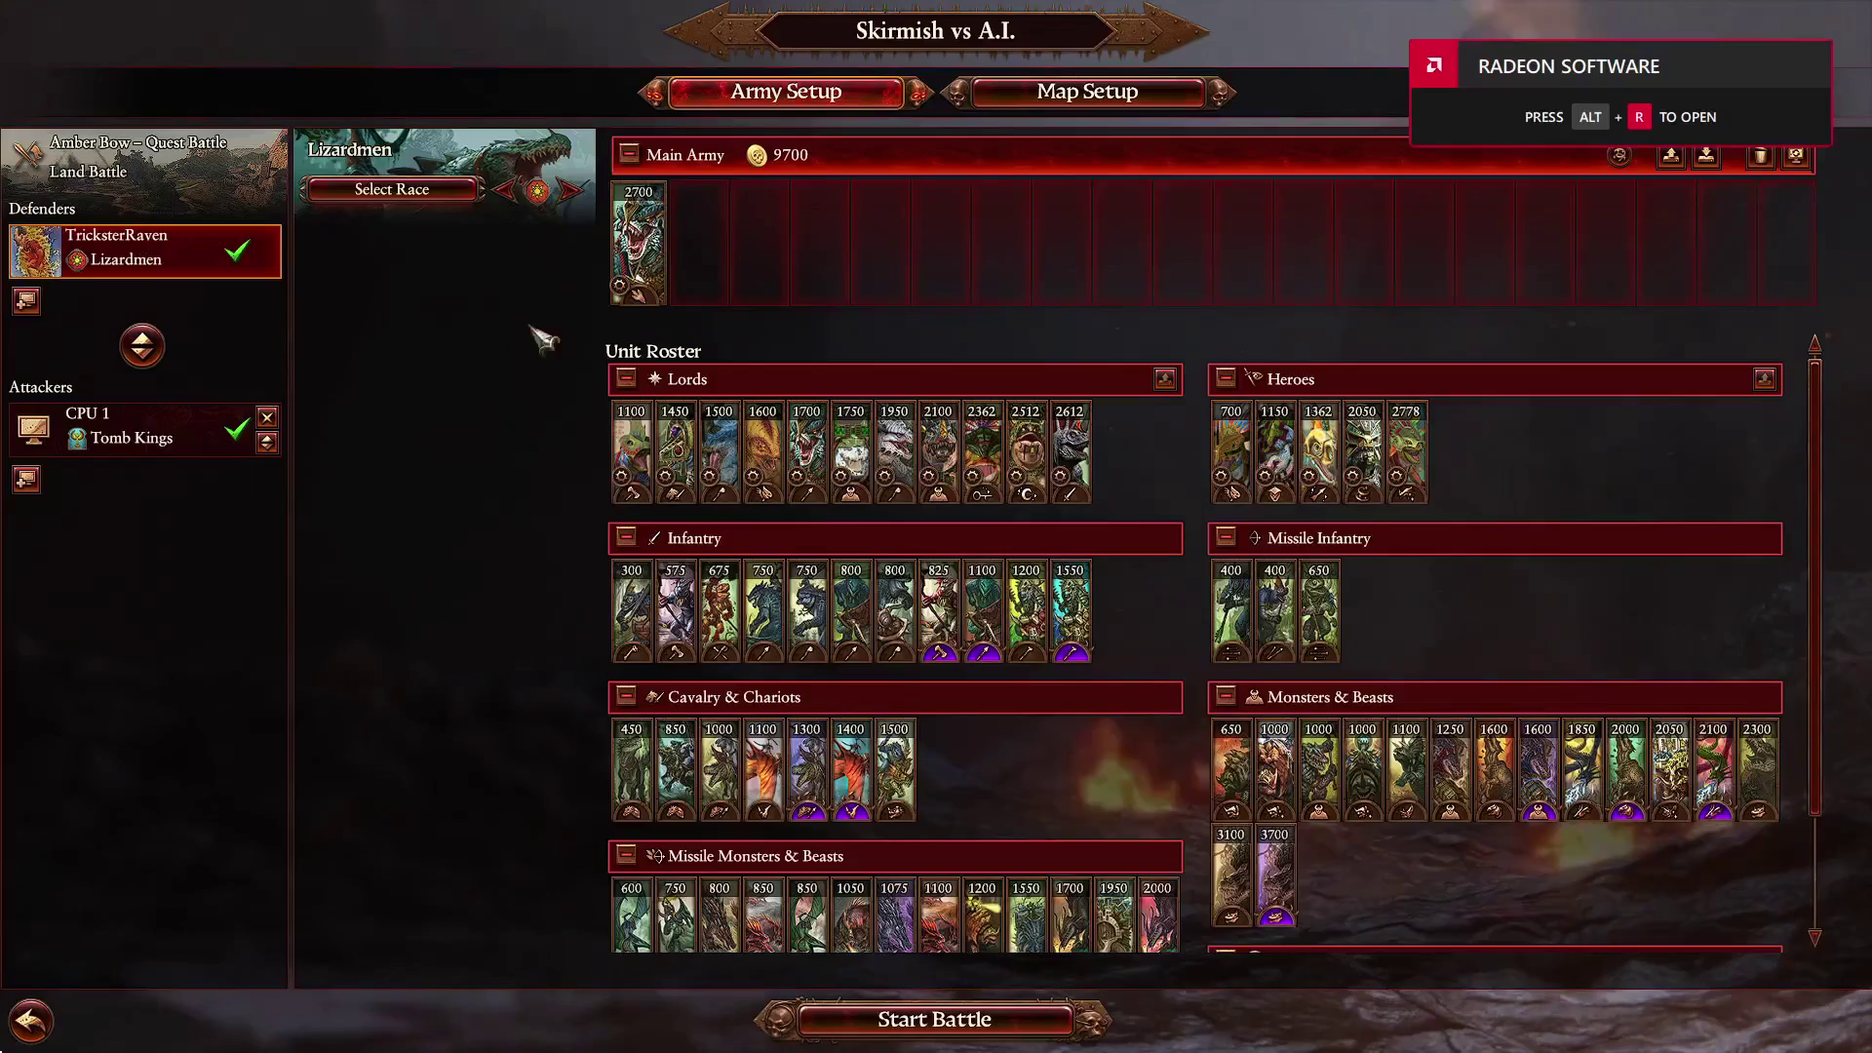
pyautogui.click(444, 193)
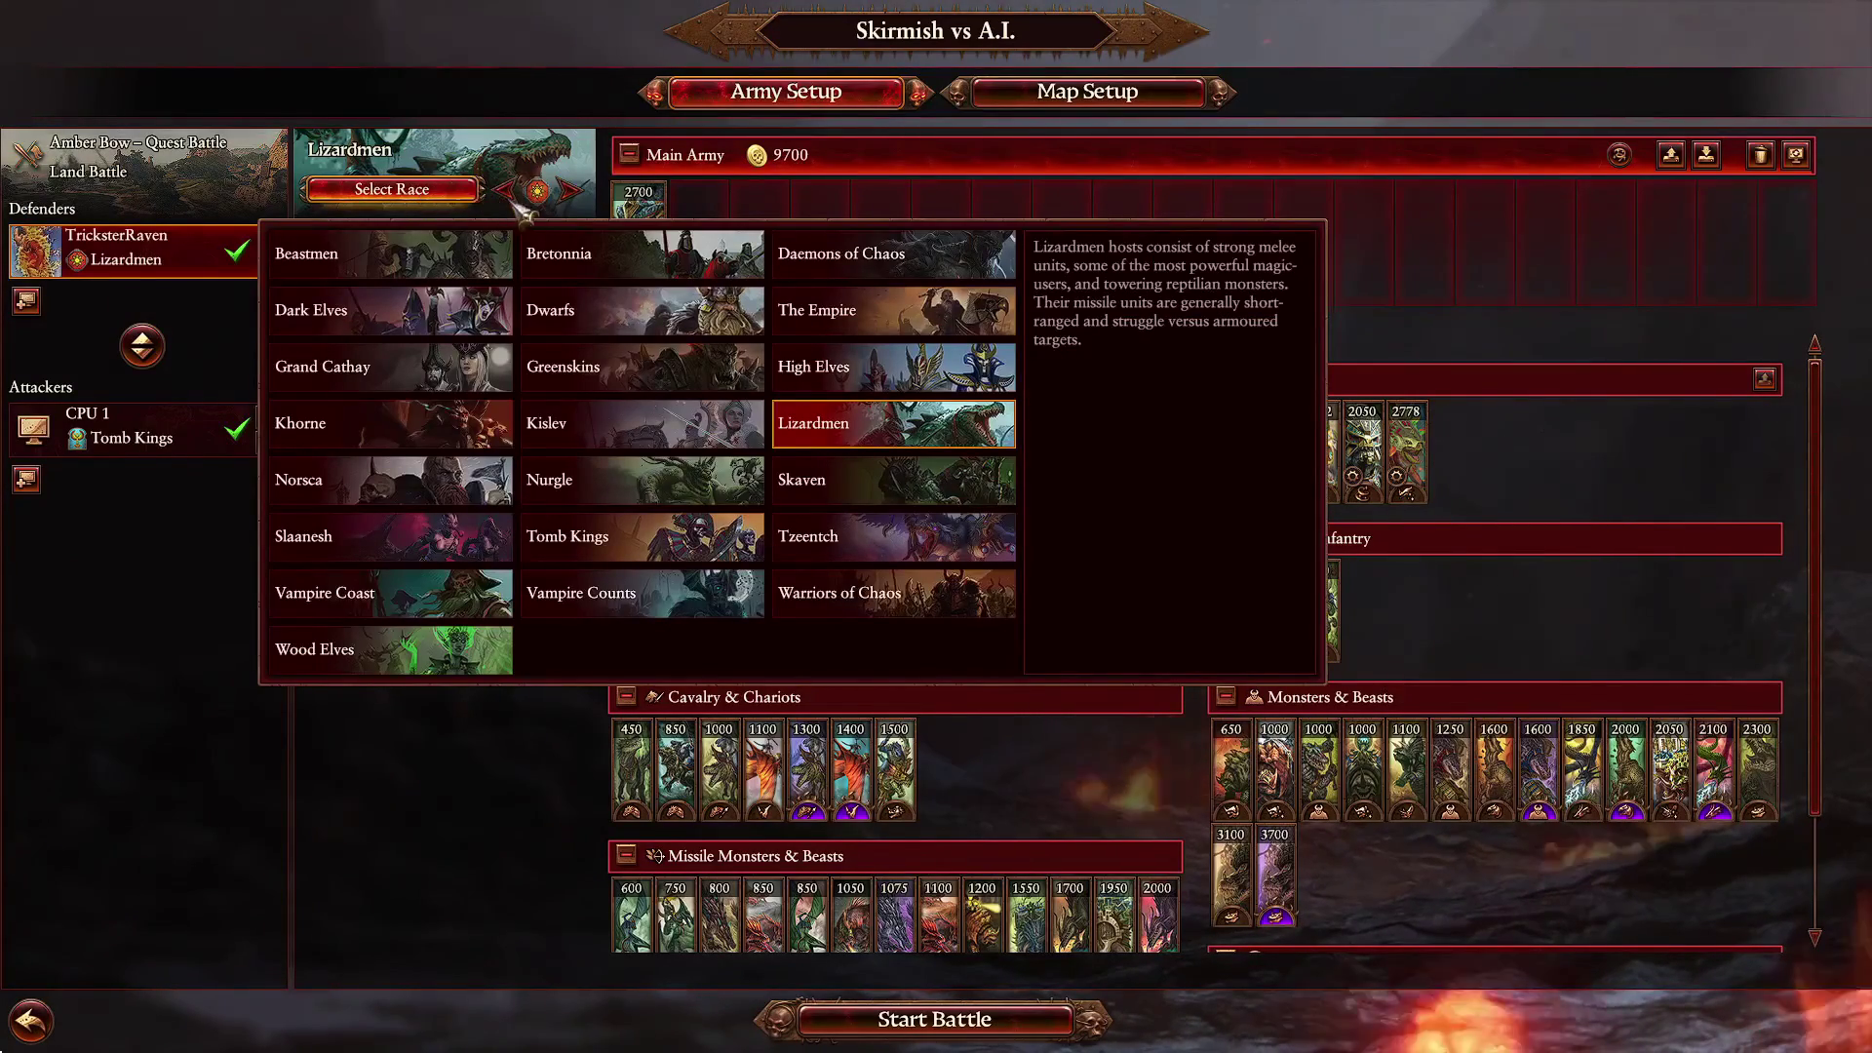
pyautogui.click(398, 429)
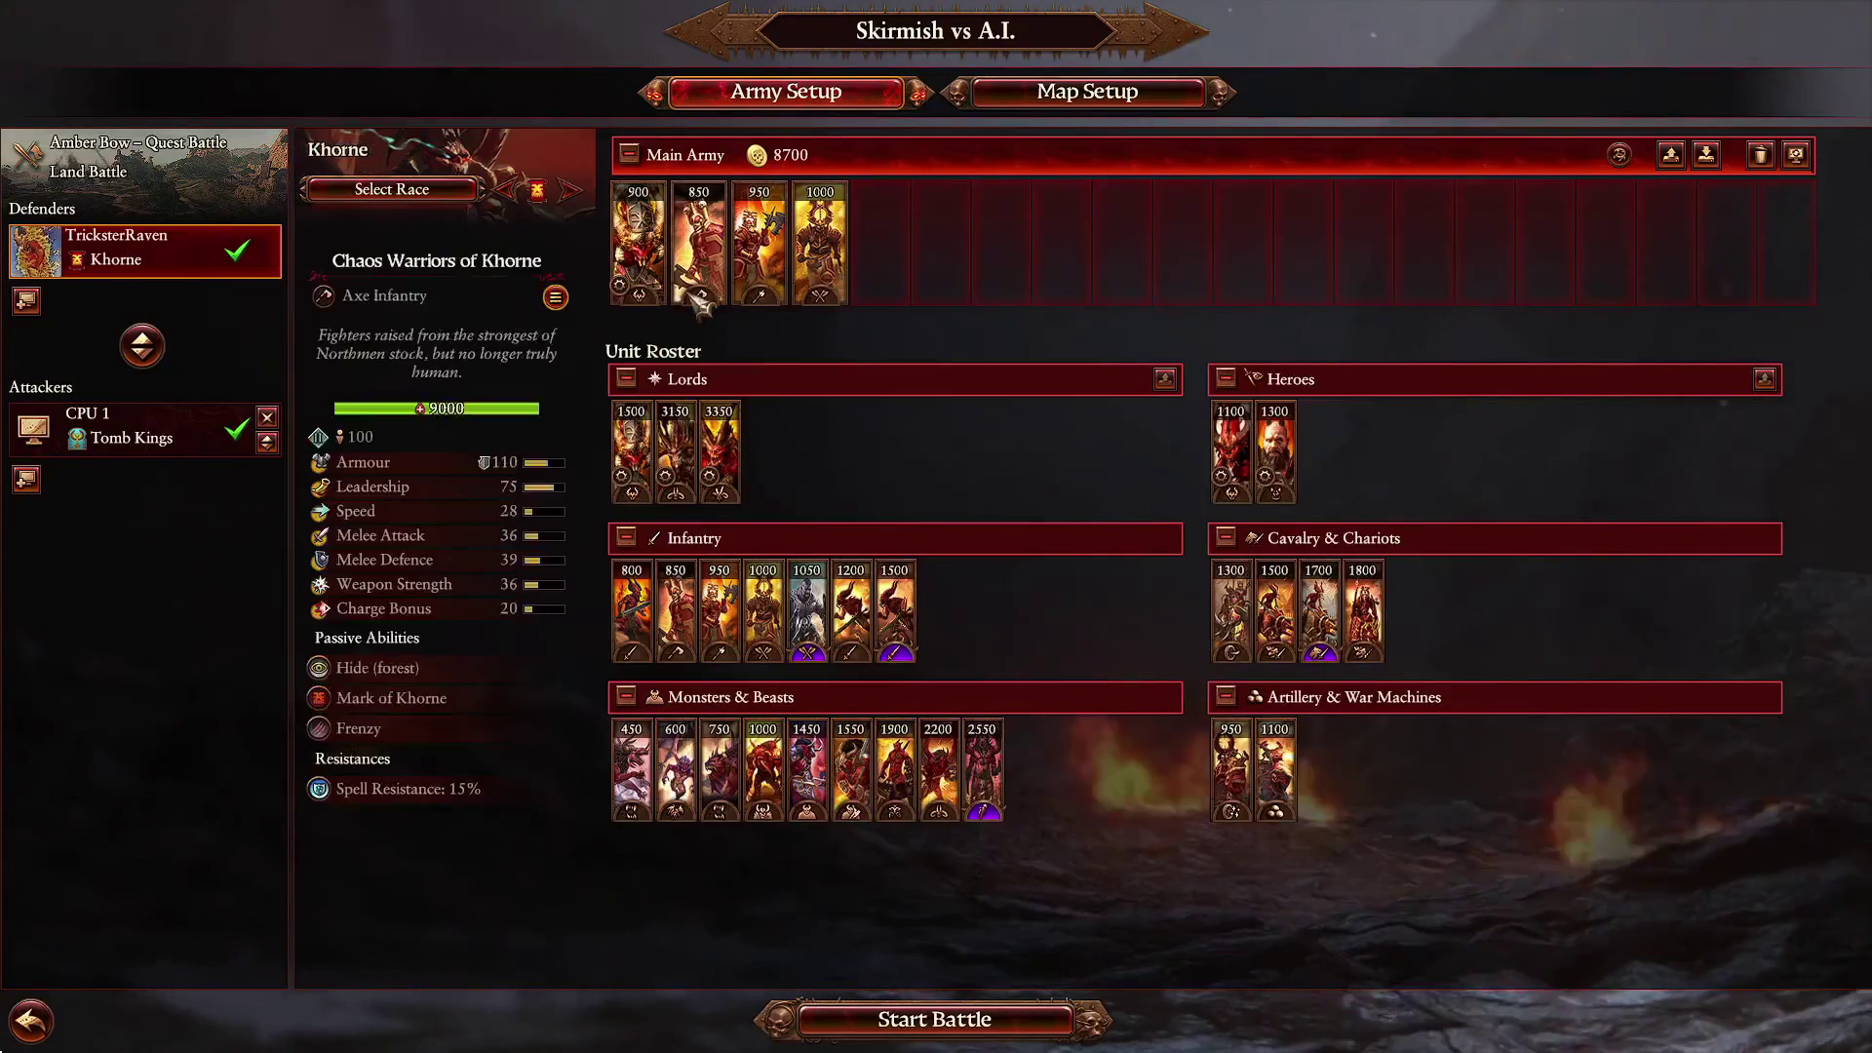
# Clear the main army, recruit the lord Skarbrand the Exiled, and select his unit card to check his melee stats
pyautogui.click(1760, 154)
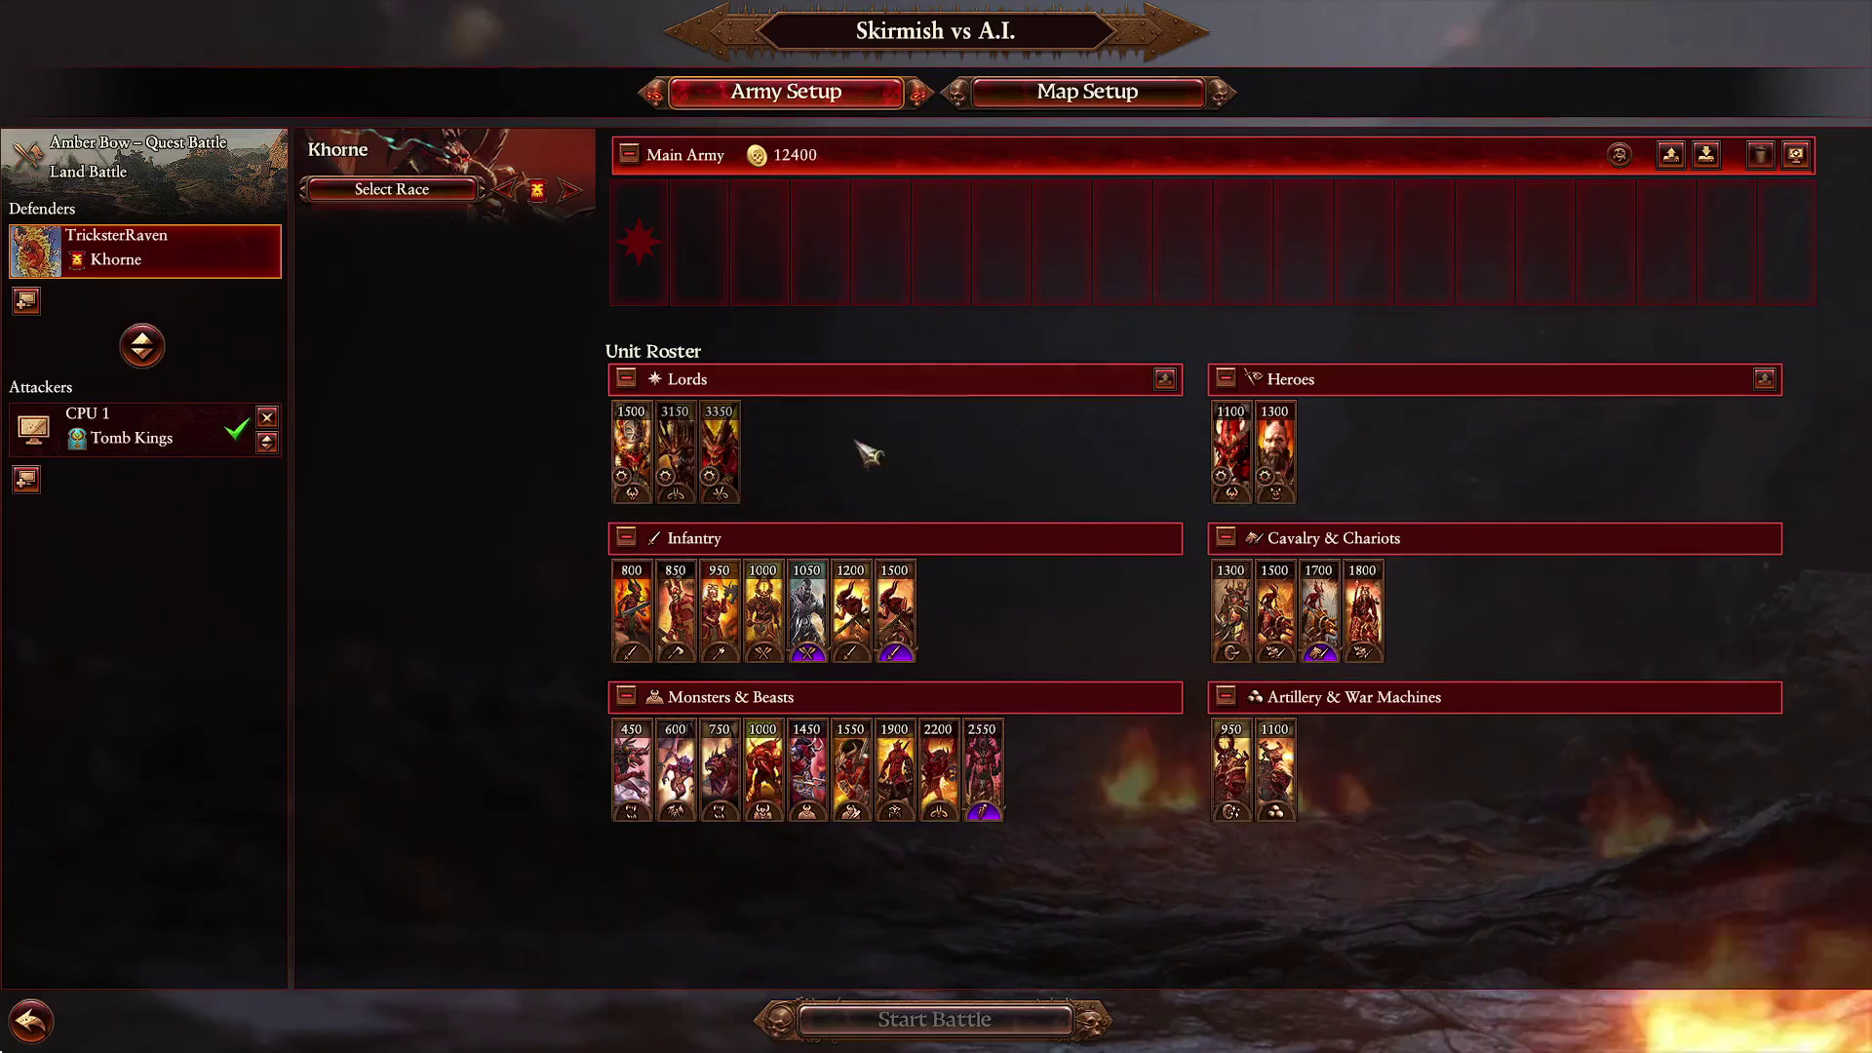
pyautogui.doubleClick(719, 448)
pyautogui.click(638, 244)
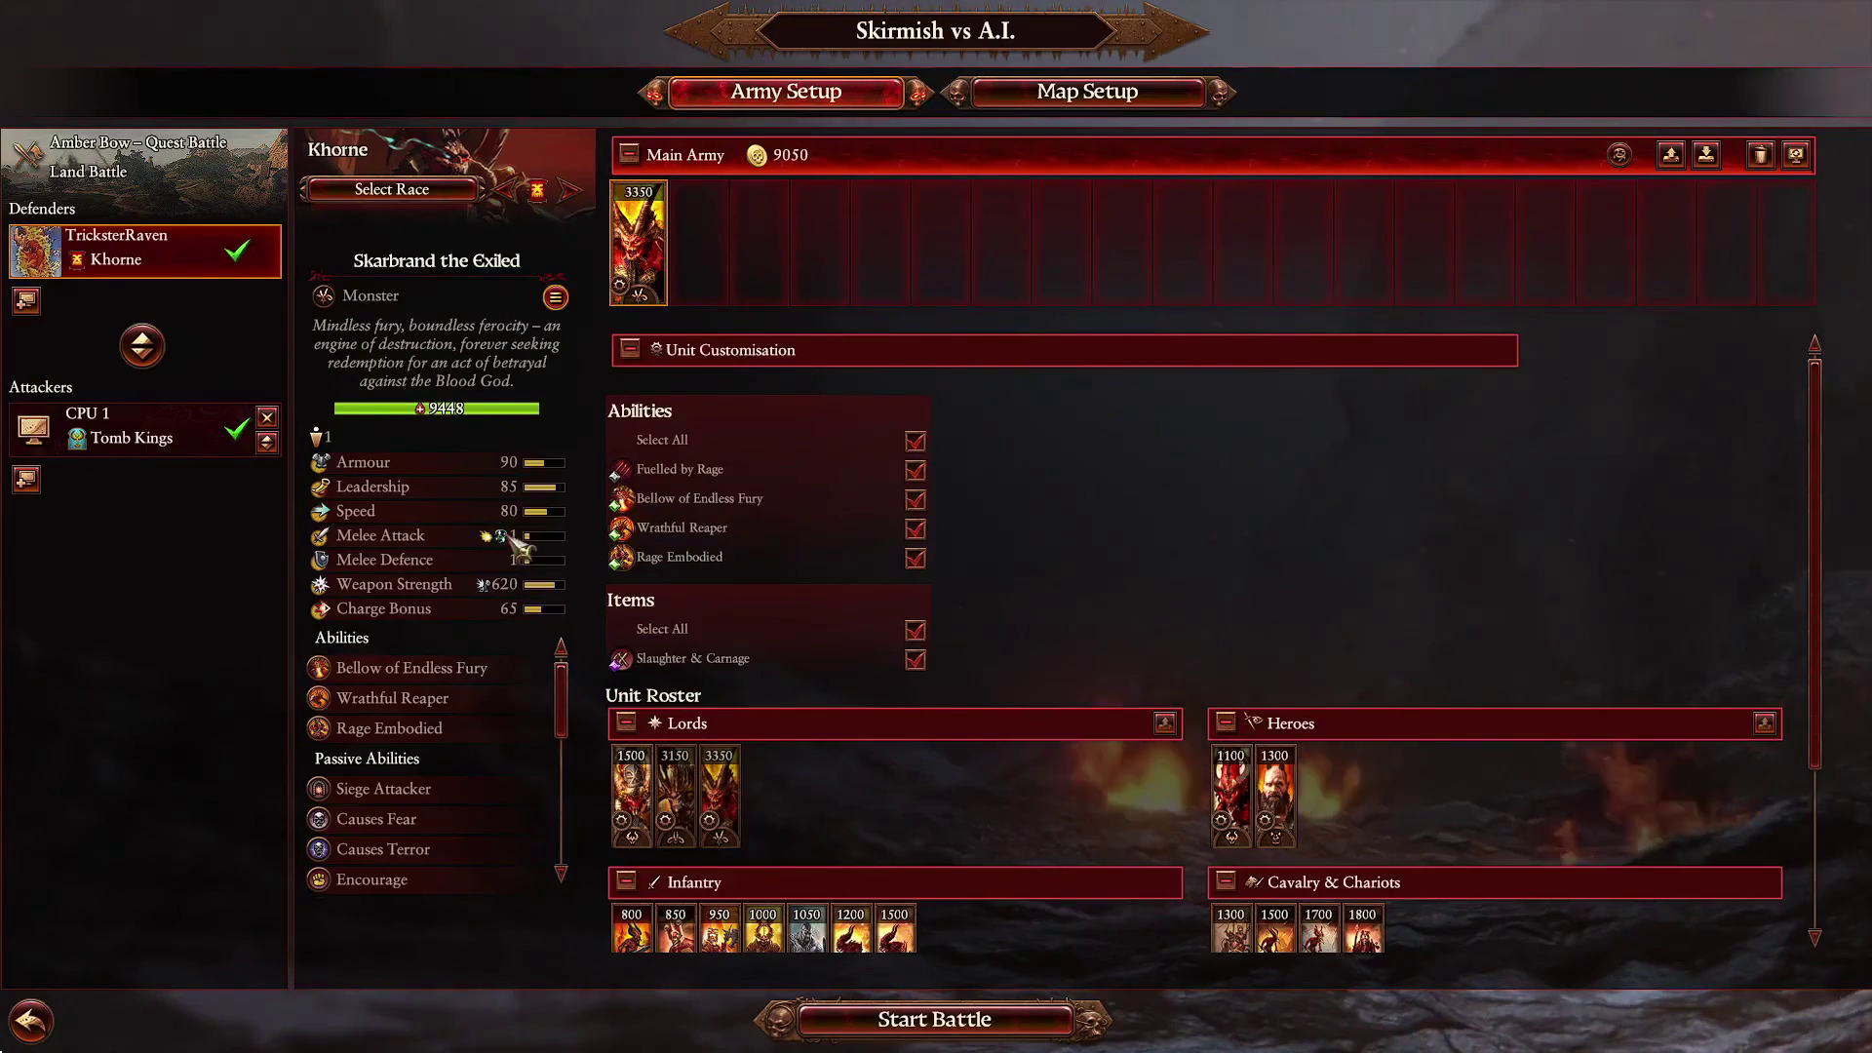